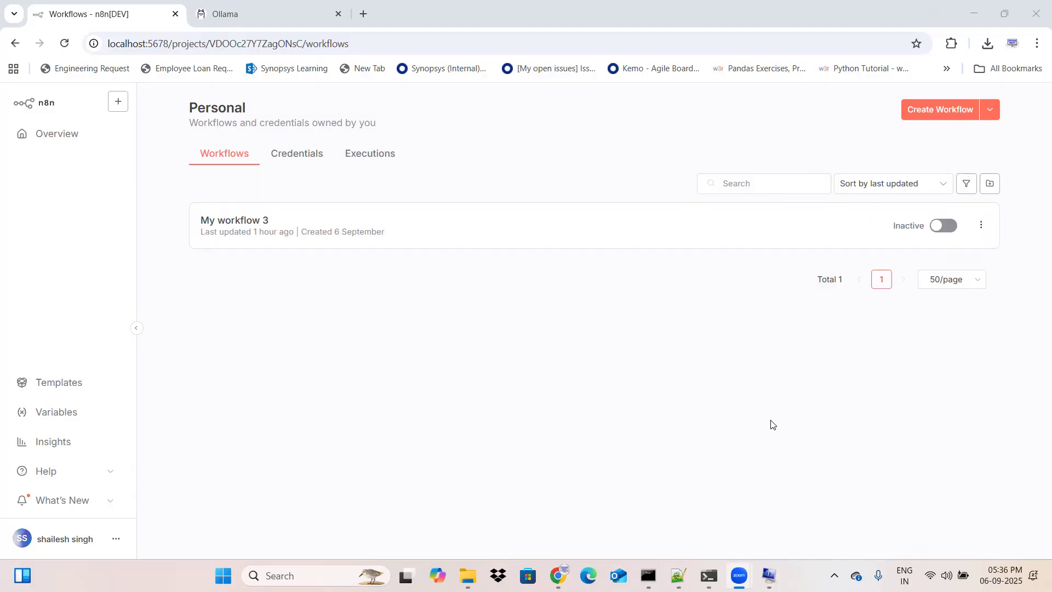
Step: Switch to System Information and examine the laptop's processor and memory details in the system summary
left_click(770, 576)
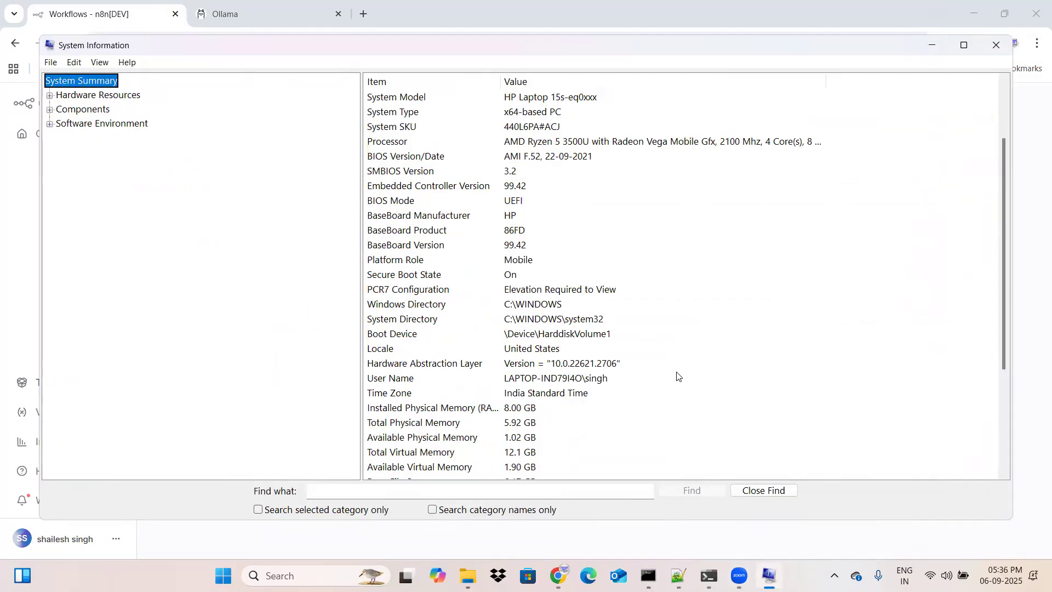
scroll(679, 380, "down", 2)
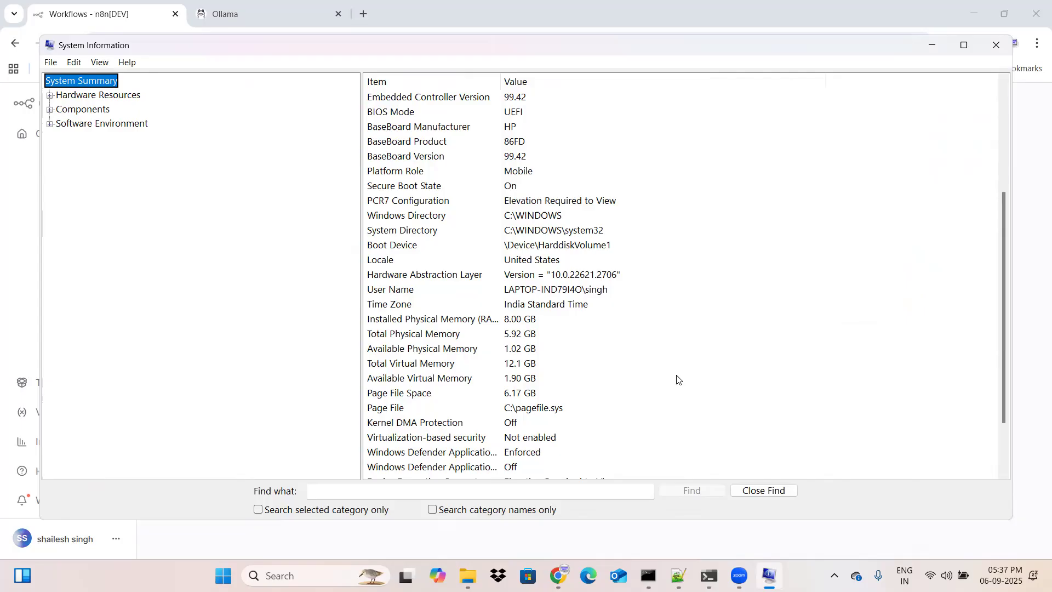
Step: Switch to the Ollama website, look over its home page and open the models catalogue
left_click(254, 6)
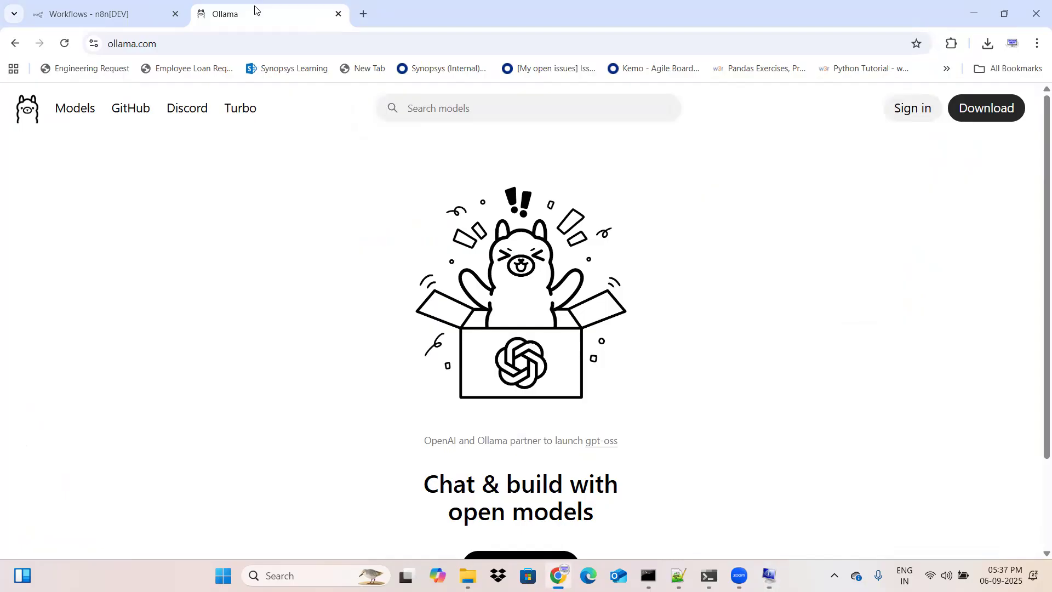
scroll(715, 389, "down", 2)
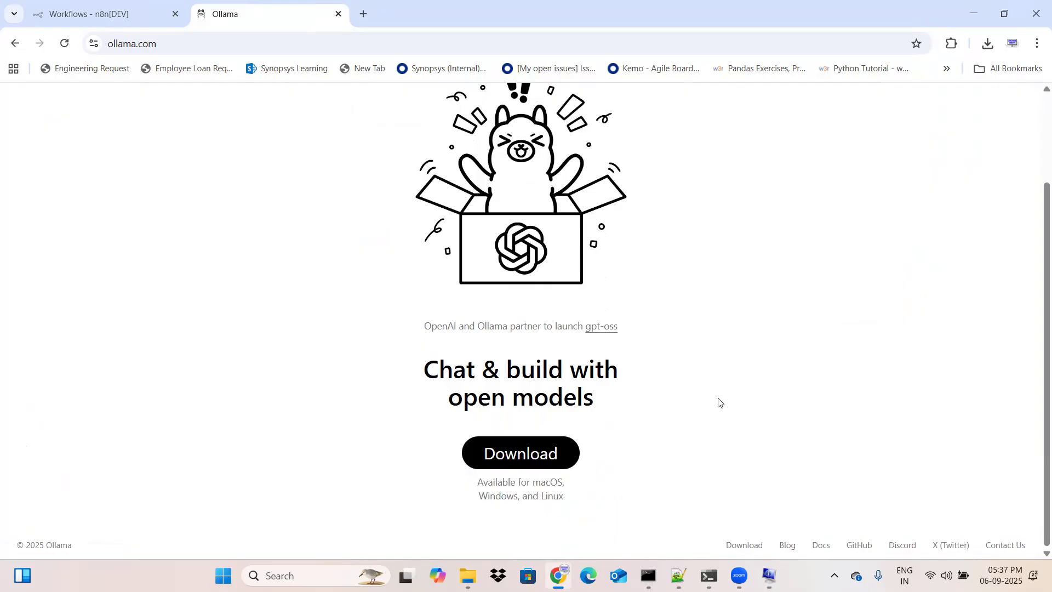
scroll(336, 321, "up", 2)
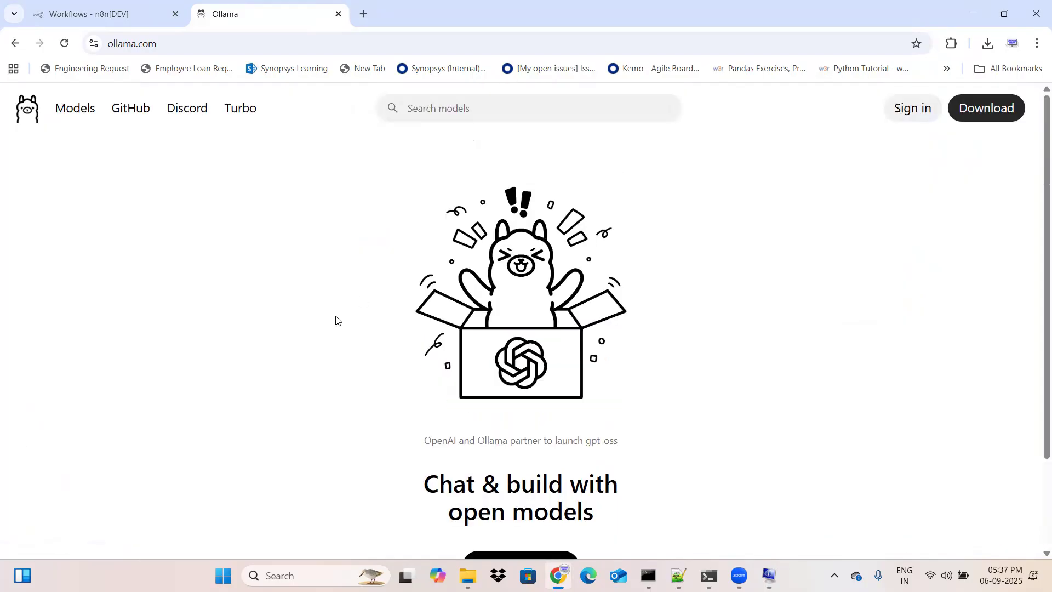
left_click(80, 119)
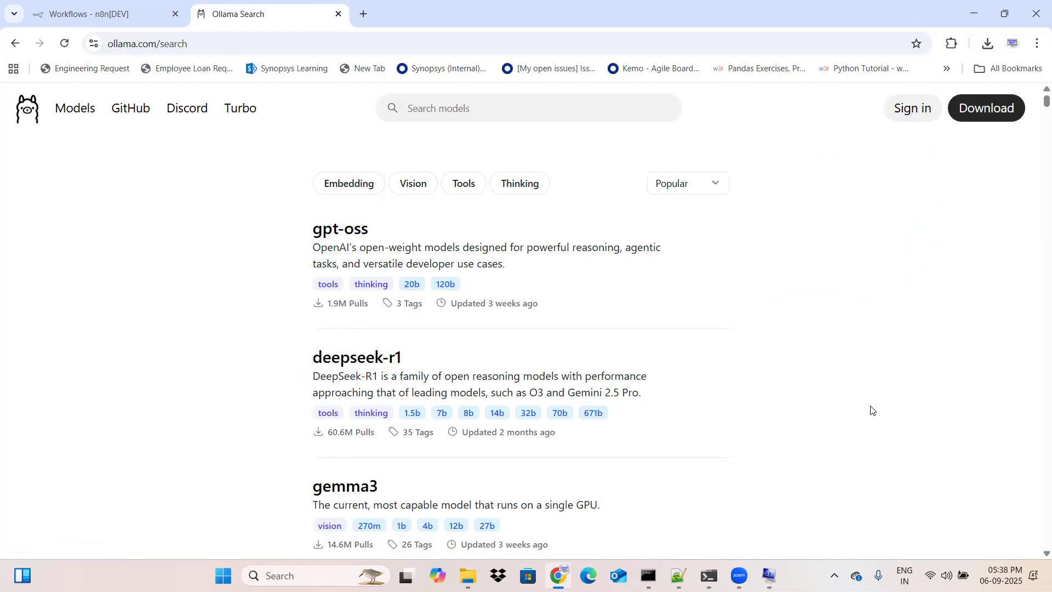
key("XF86MonBrightnessDown")
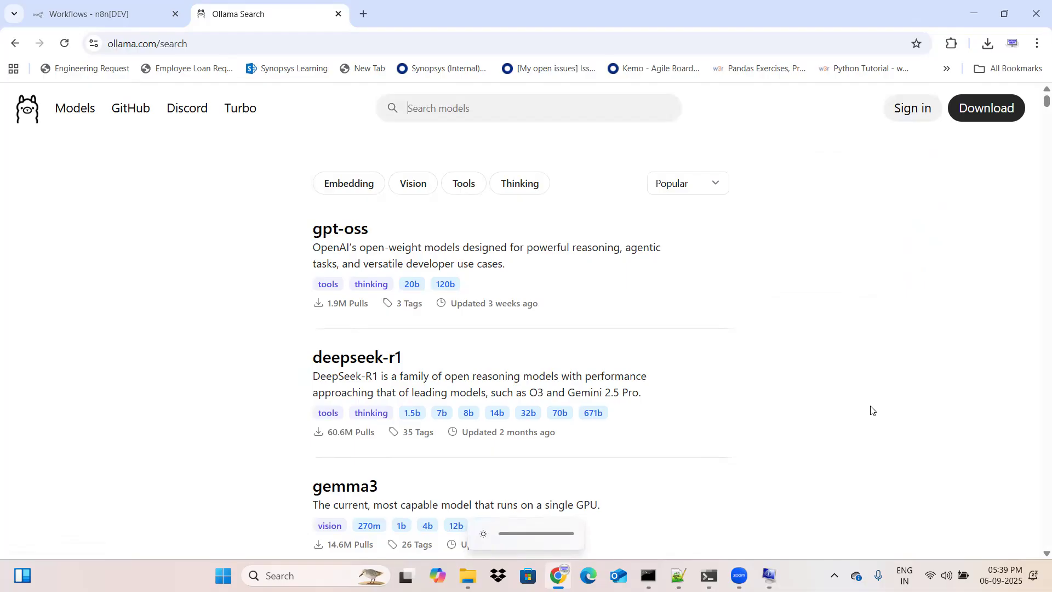
left_click(113, 4)
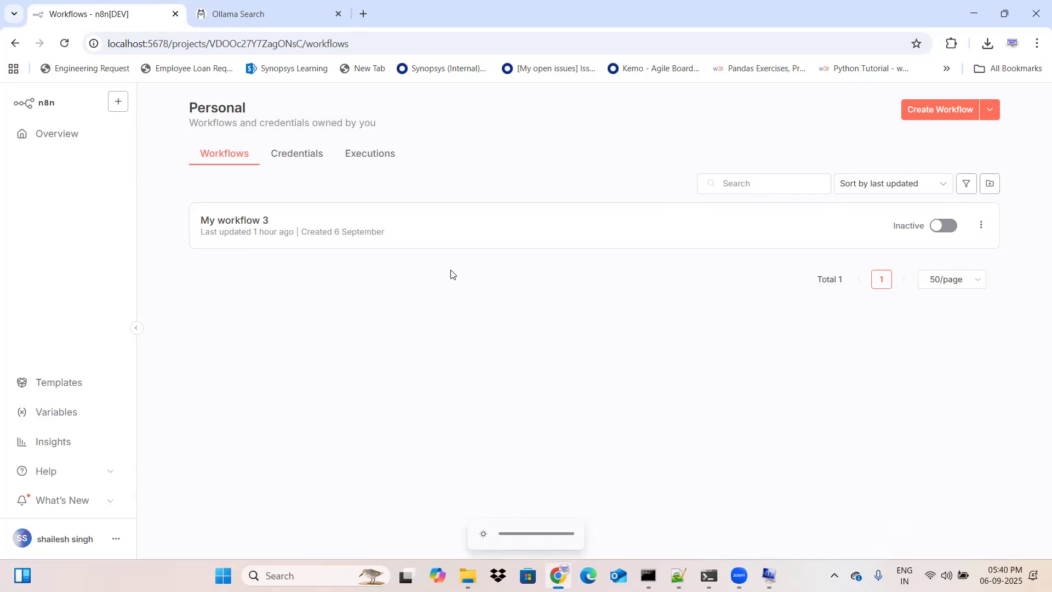
left_click(266, 8)
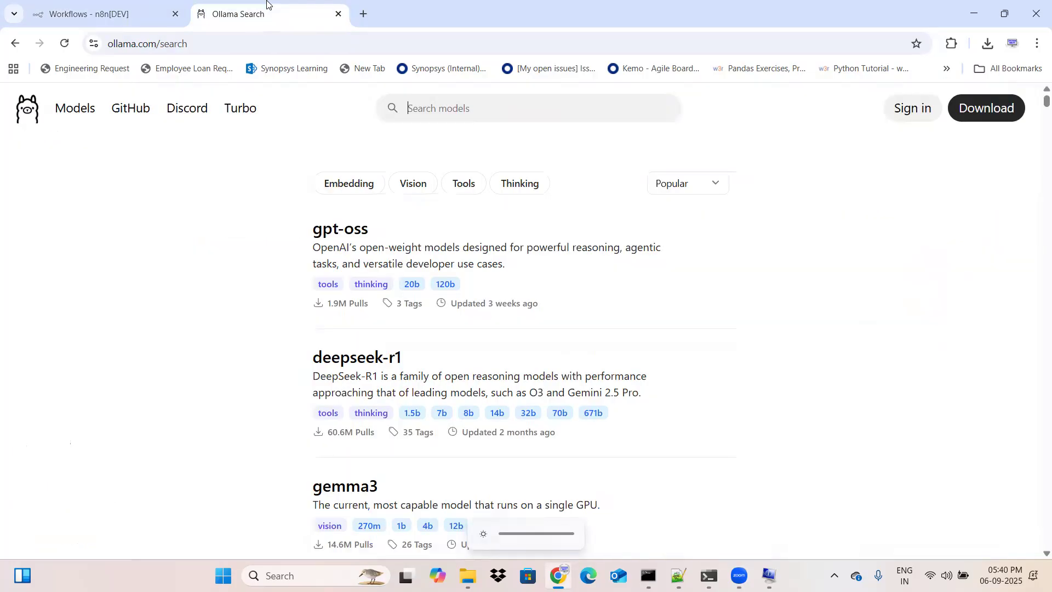
Step: Search the Ollama model catalogue for "llama"
left_click(450, 111)
type("l")
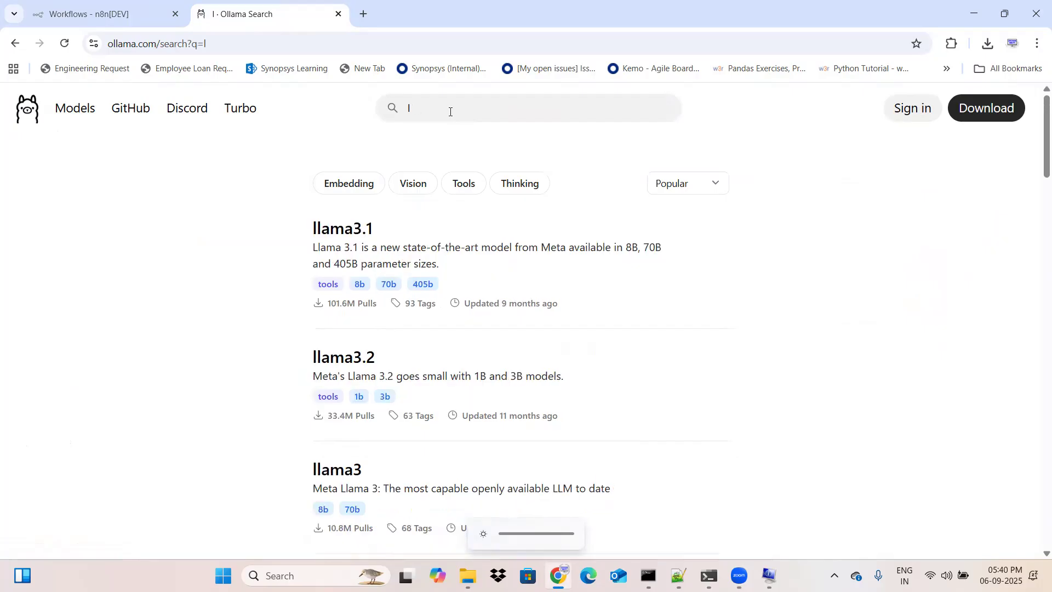
type("aalama")
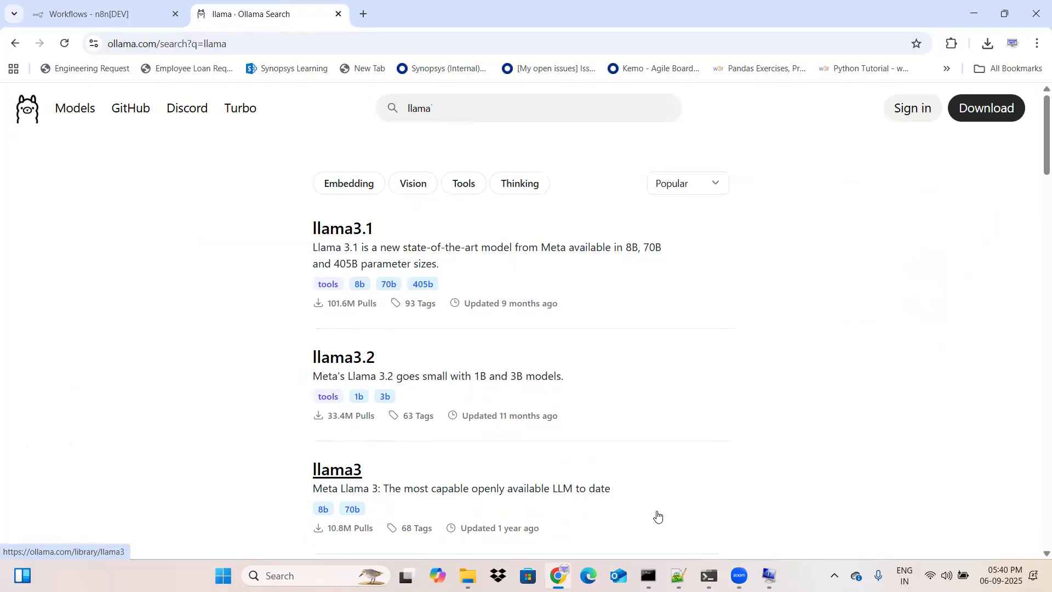
Step: Check the earlier Ollama list and pull commands in the Command Prompt window, and minimize it
mouse_move(708, 576)
left_click(681, 500)
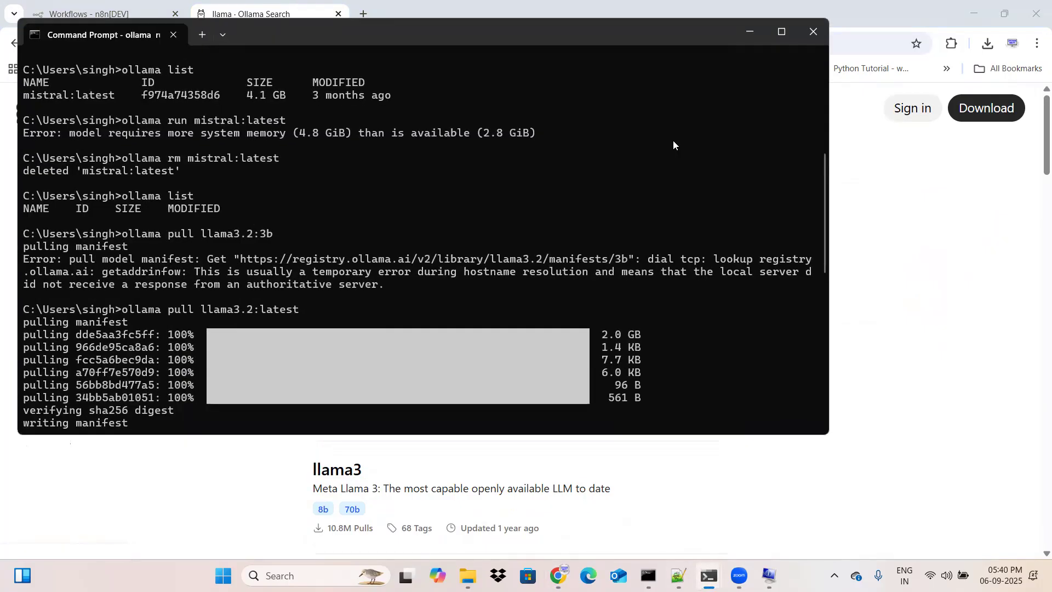
left_click(750, 31)
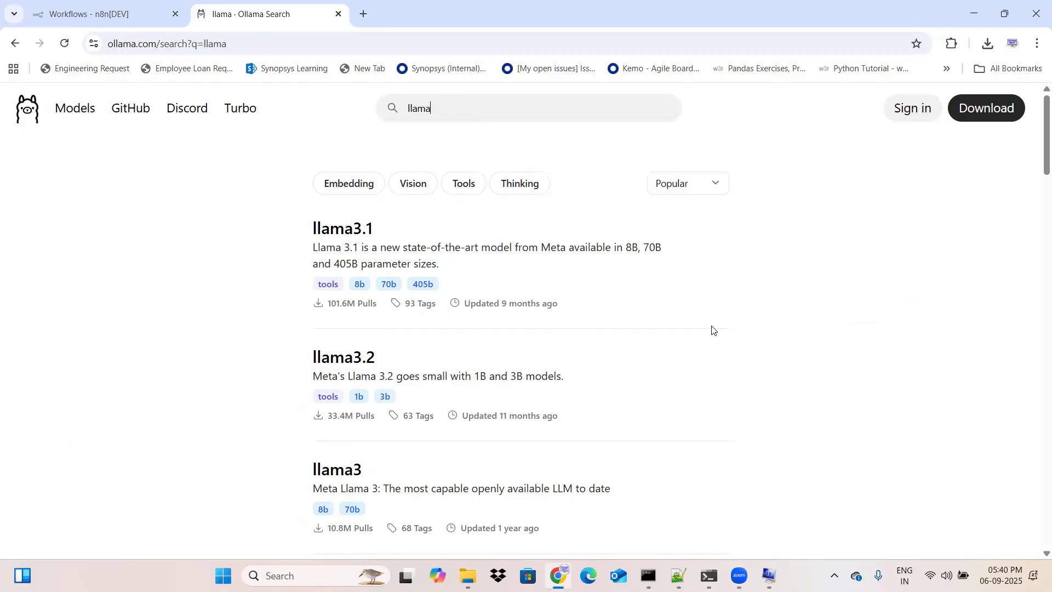
Step: Open the llama3.2 model, go to its llama3.2:3b variant page and copy the "ollama run llama3.2:3b" command
left_click(368, 359)
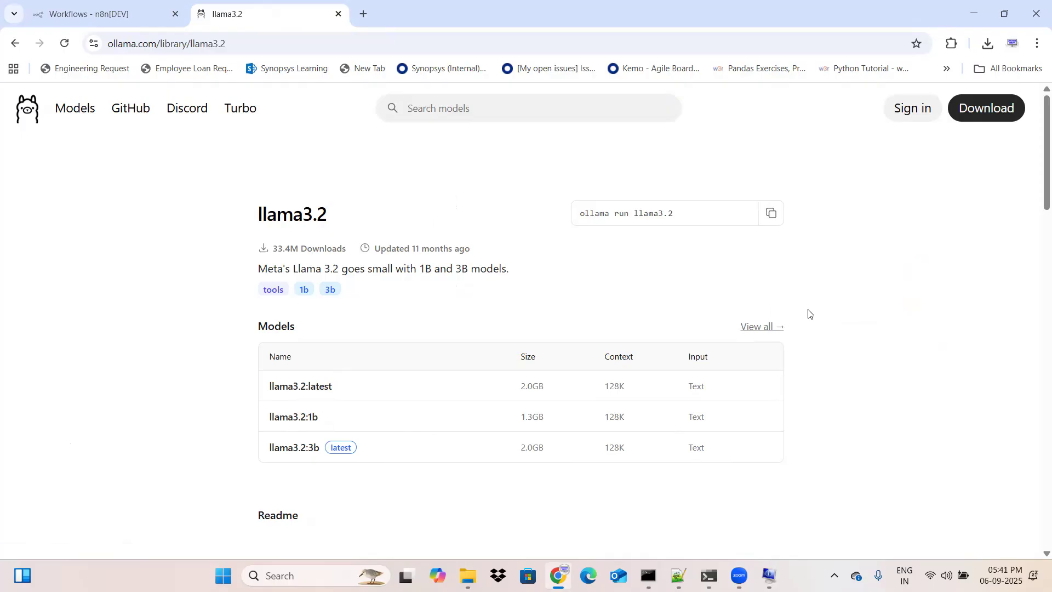
scroll(832, 340, "down", 7)
scroll(834, 340, "up", 7)
left_click(301, 447)
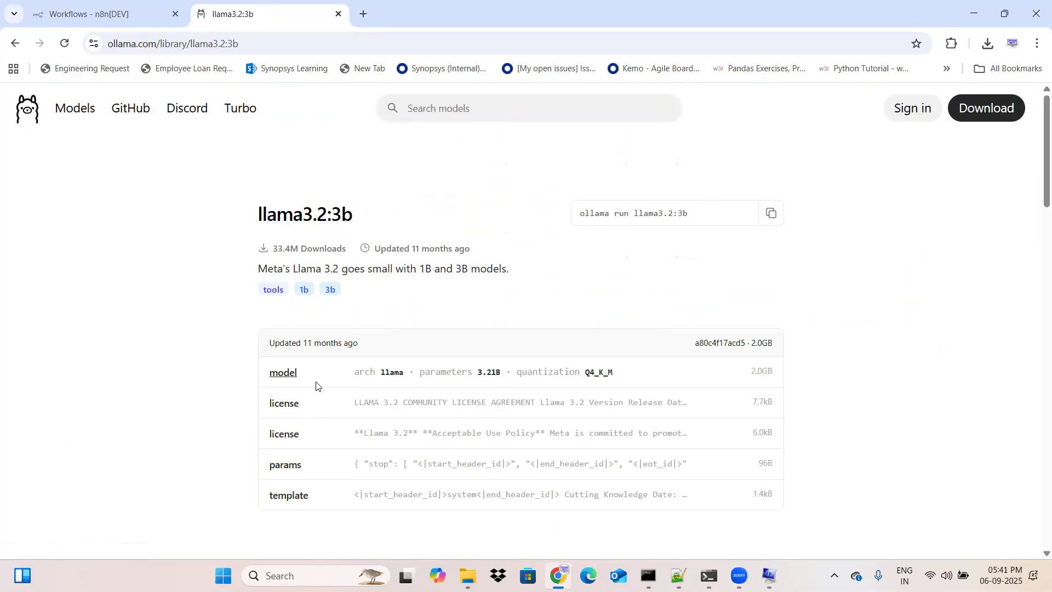
left_click(772, 213)
left_click(772, 214)
Step: Review the llama3.2:latest pull, run and chat history in the Command Prompt window, and minimize it
mouse_move(709, 576)
left_click(688, 504)
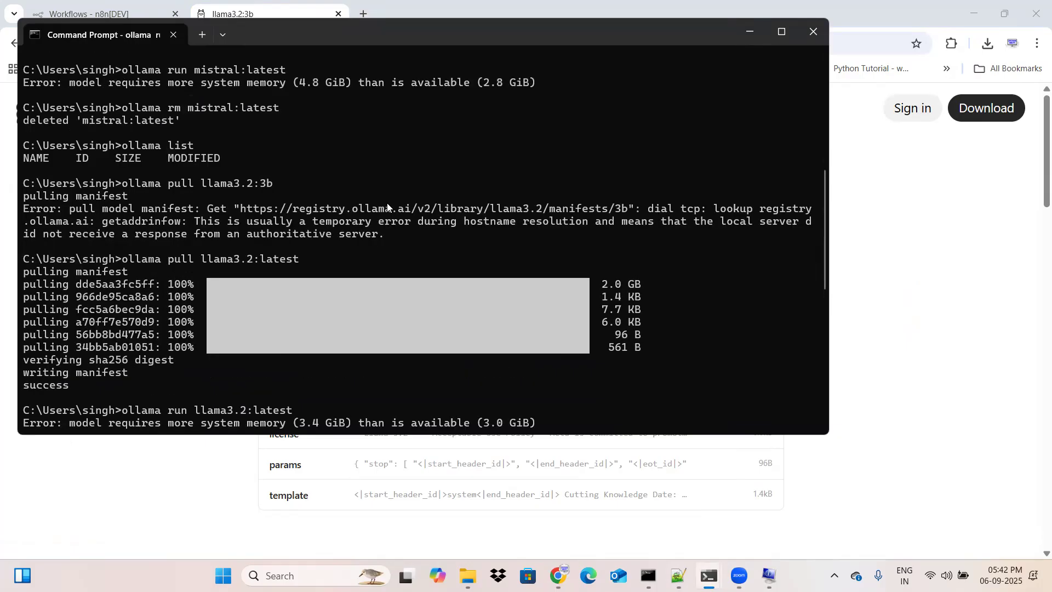
key("Up")
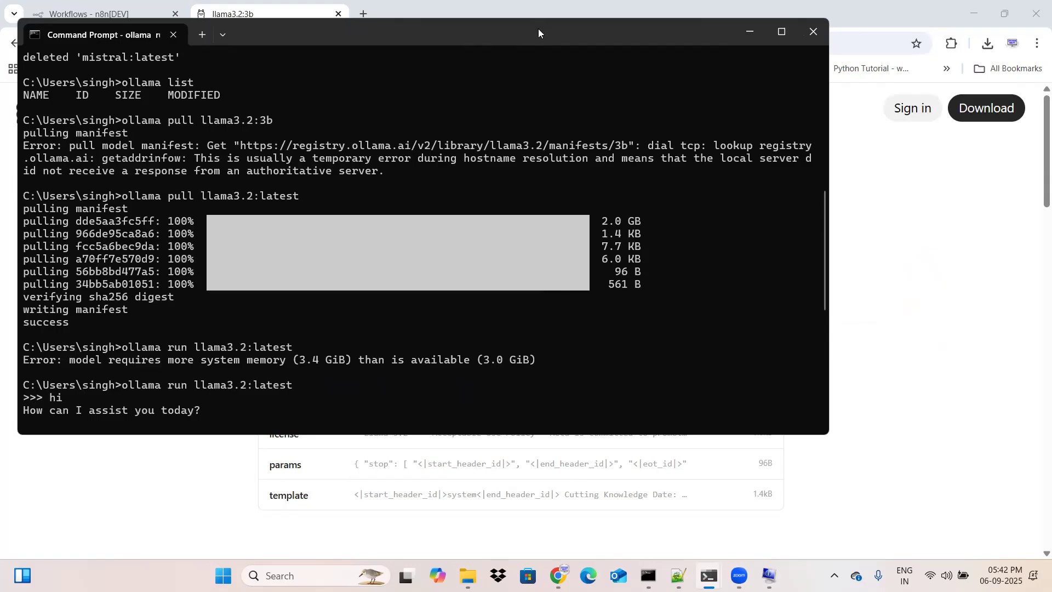
scroll(352, 273, "down", 7)
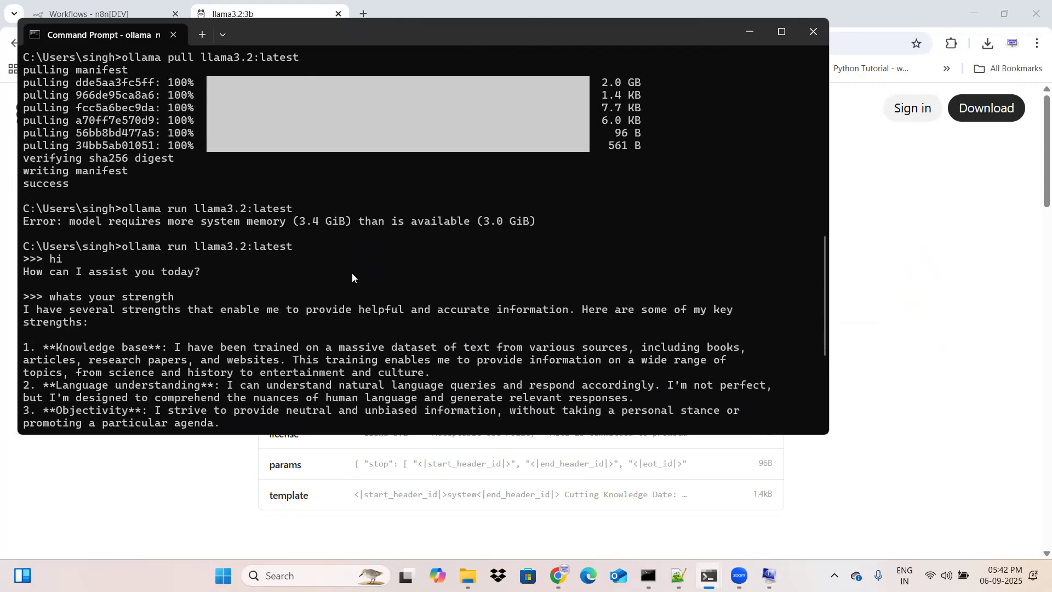
scroll(352, 276, "up", 1)
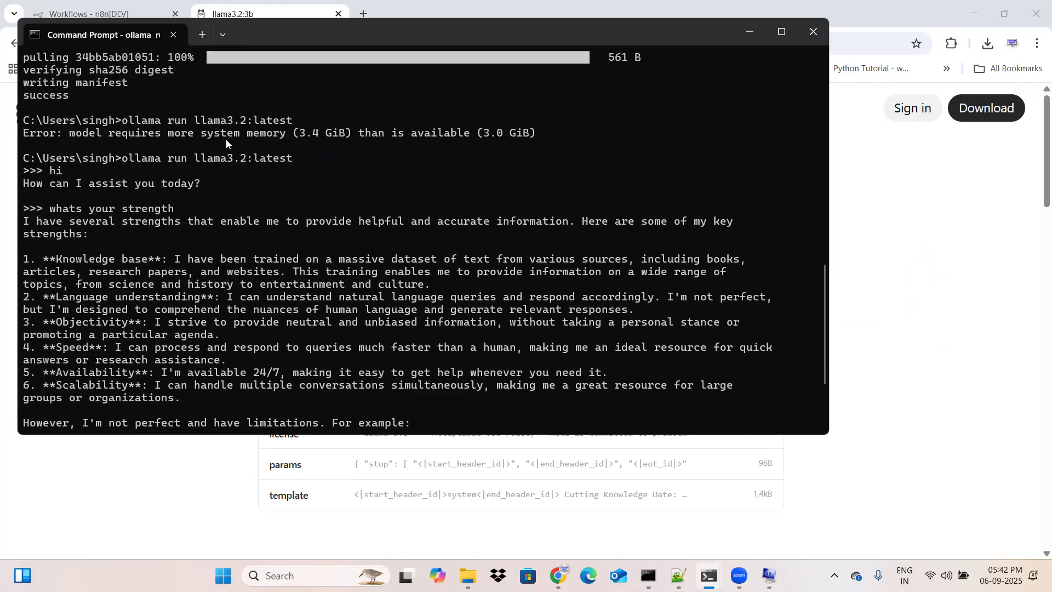
scroll(488, 156, "up", 2)
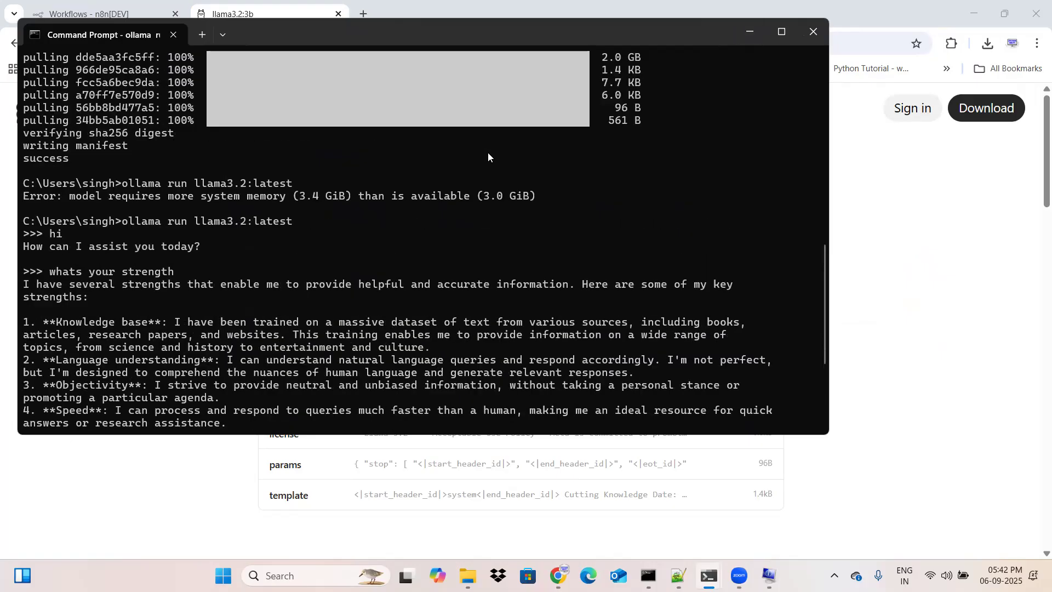
left_click(758, 31)
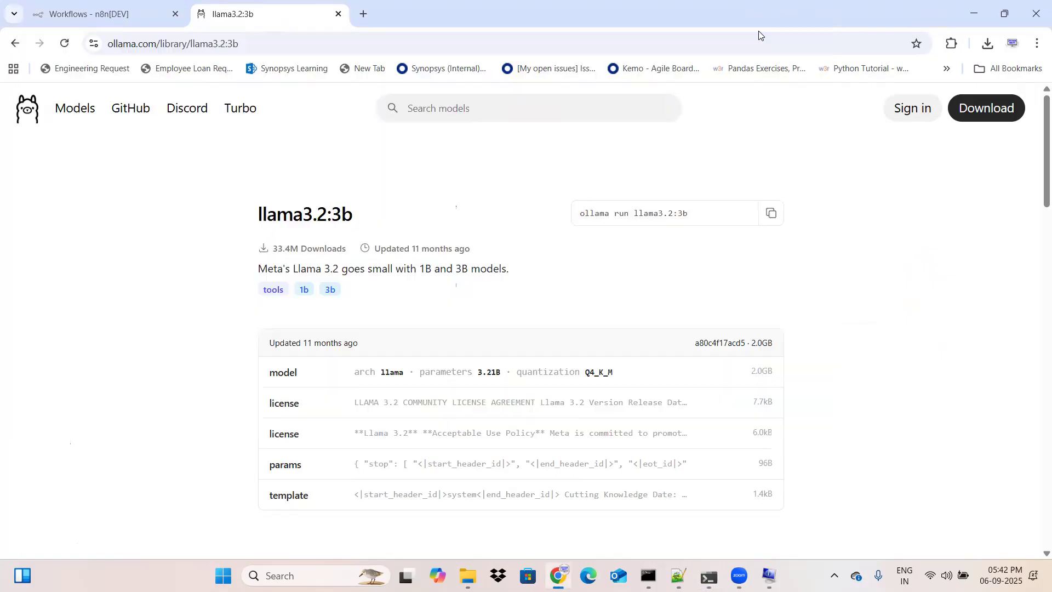
Step: Go back to the llama3.2 variant list and reopen the llama3.2:3b page
left_click(15, 44)
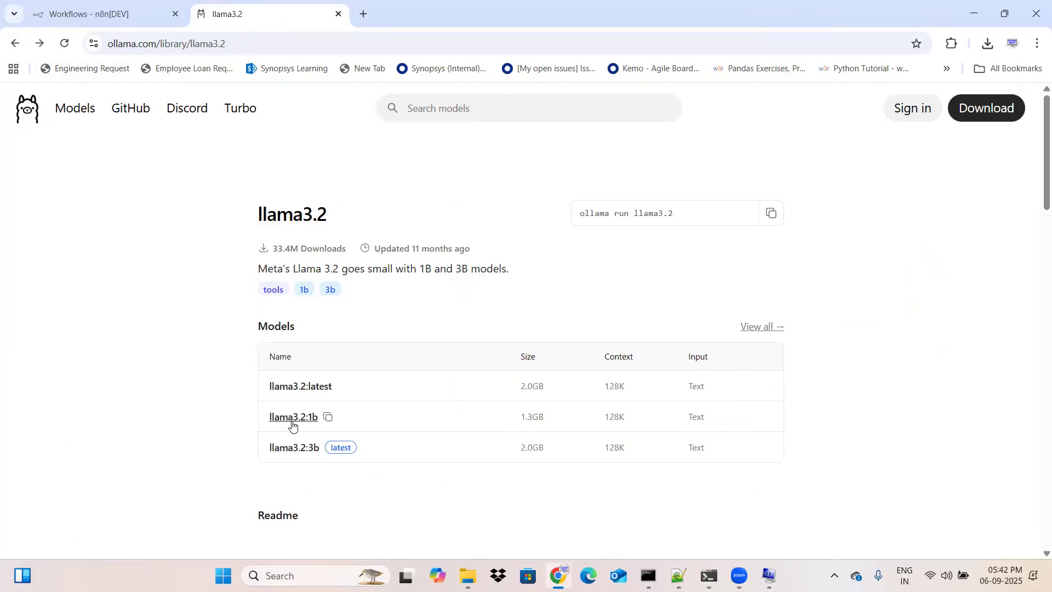
left_click(289, 455)
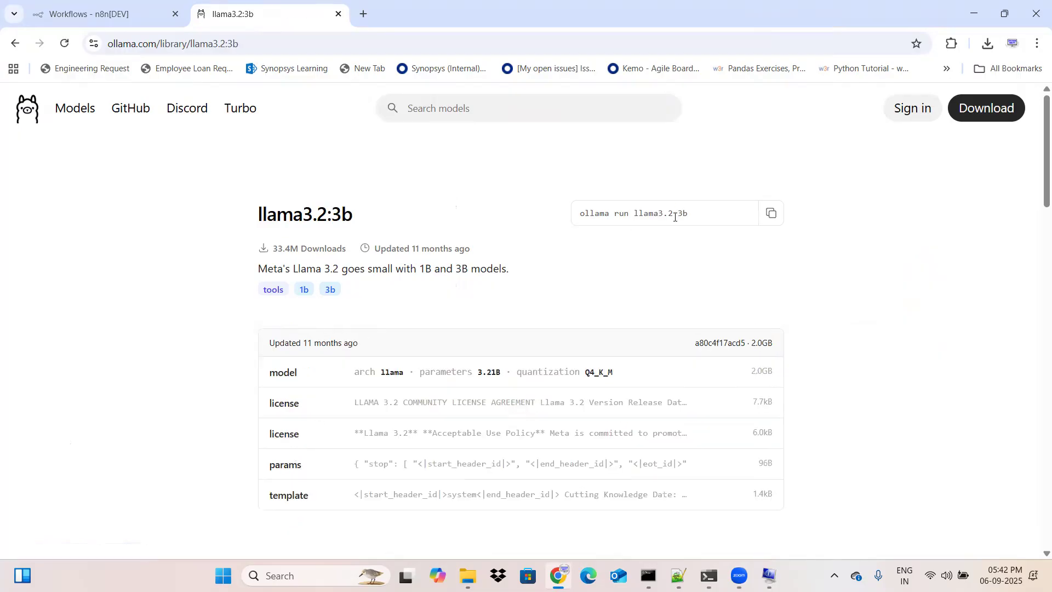
Step: Minimize the browser, recheck the llama3.2:latest session in Command Prompt, and minimize it along with System Information
left_click(974, 13)
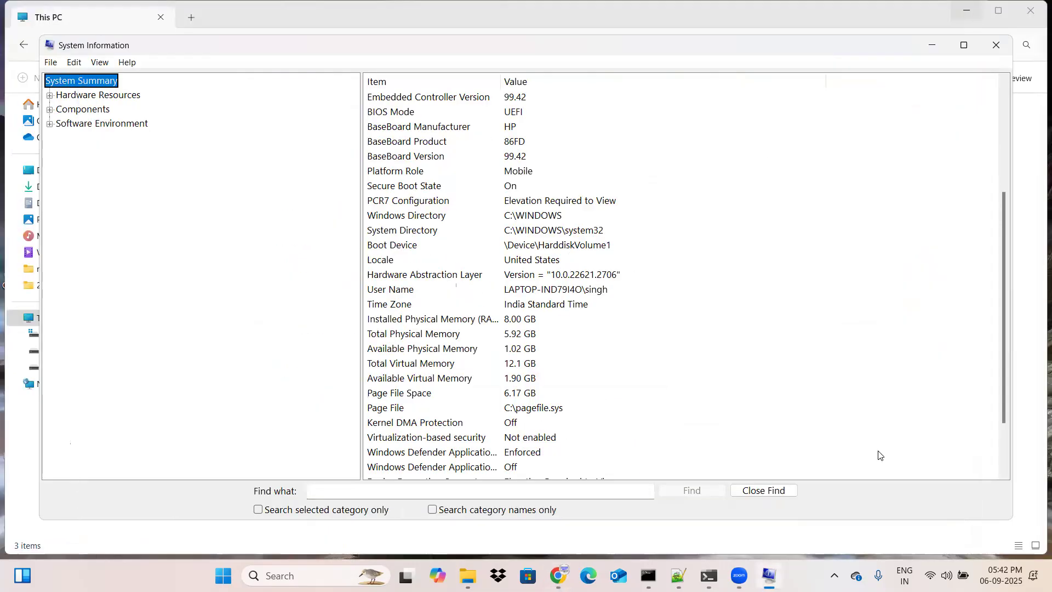
left_click(709, 575)
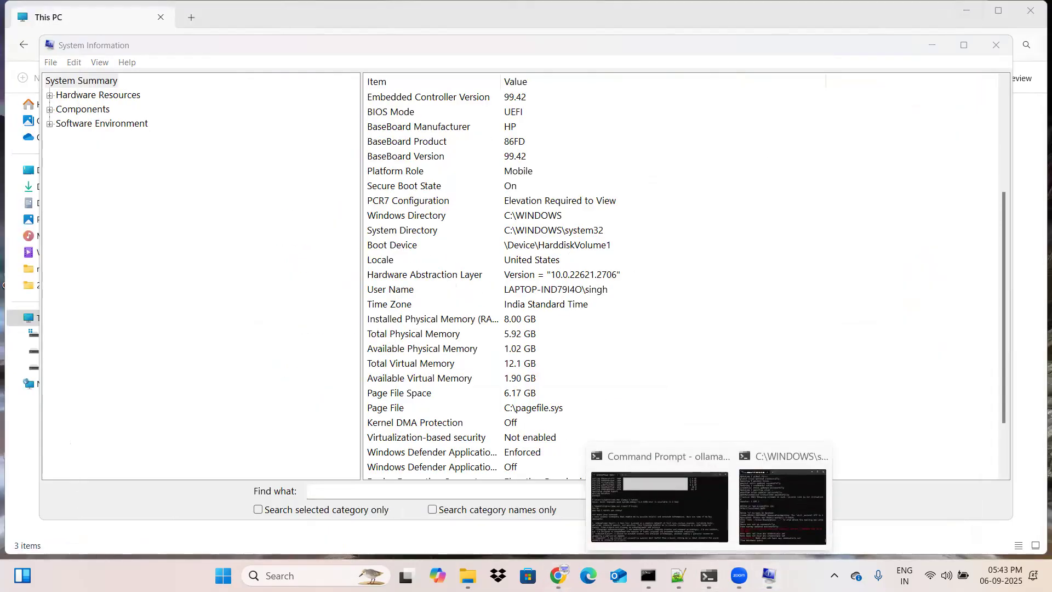
left_click(680, 510)
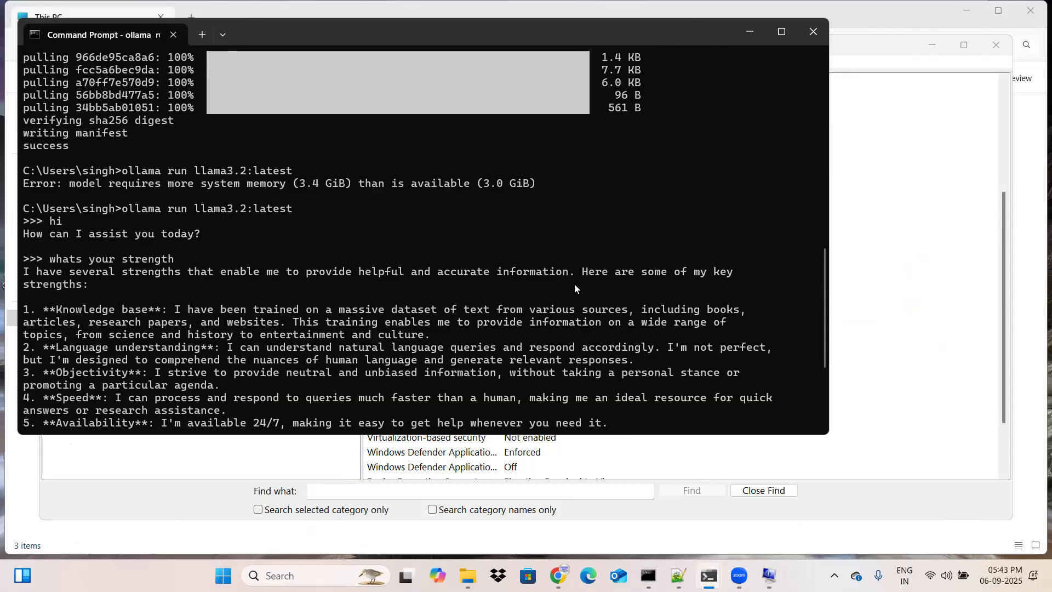
left_click(748, 31)
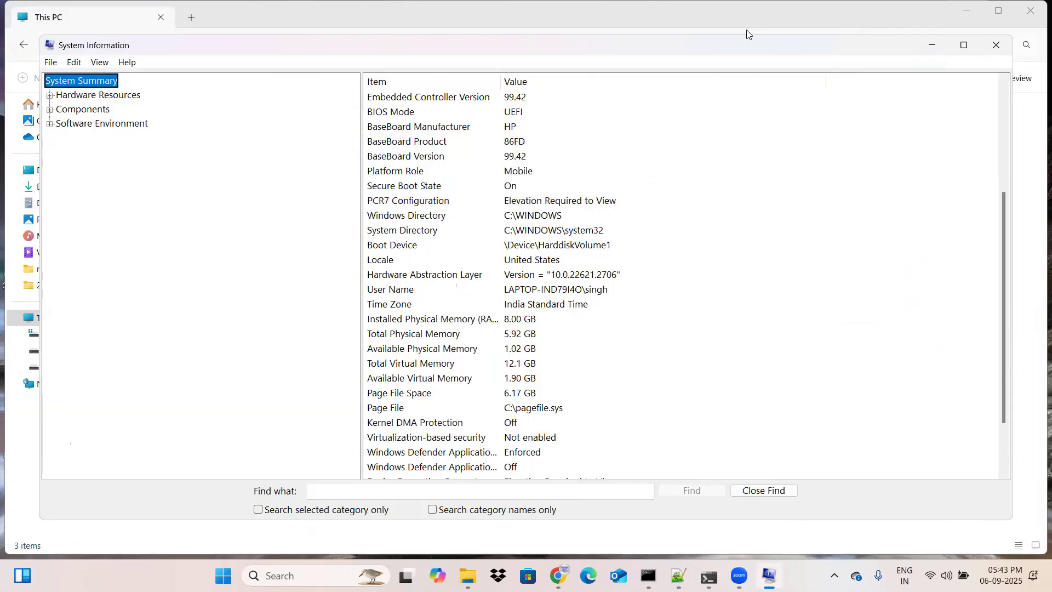
left_click(933, 46)
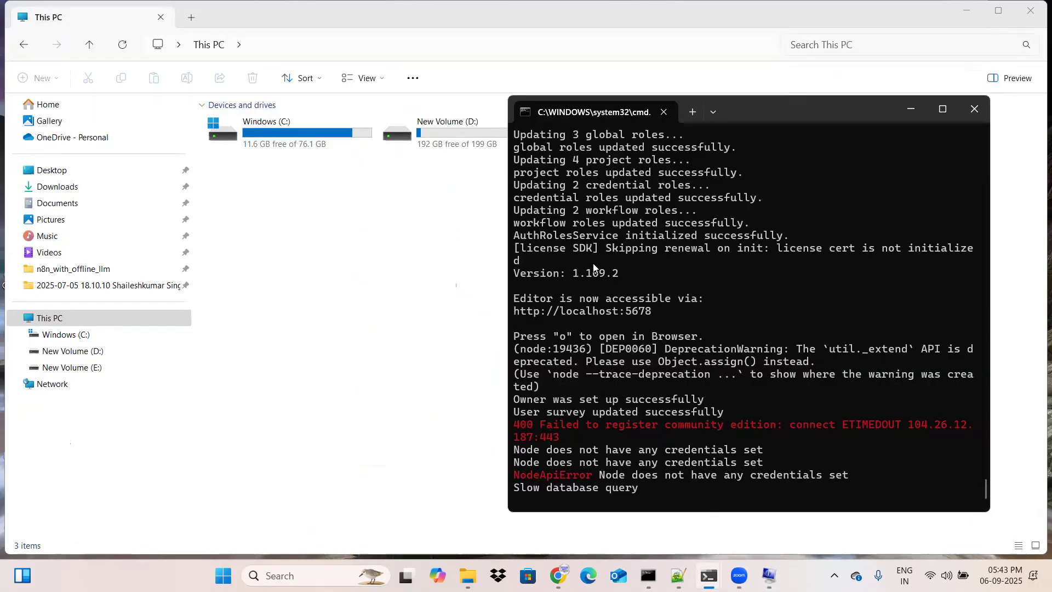
Step: Switch back to Chrome and show the n8n Personal workflows page
left_click(557, 575)
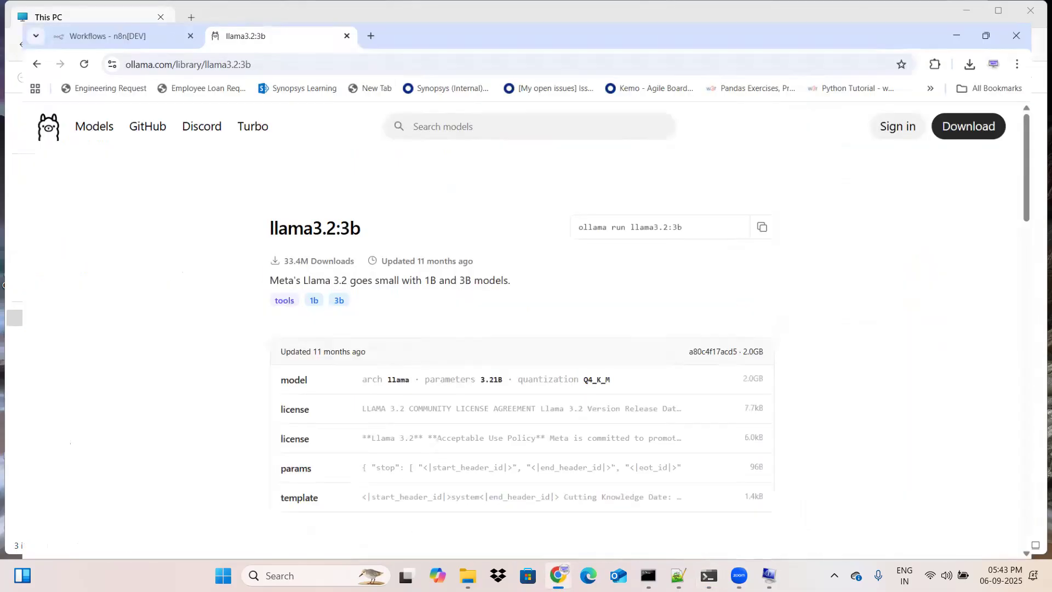
left_click(90, 12)
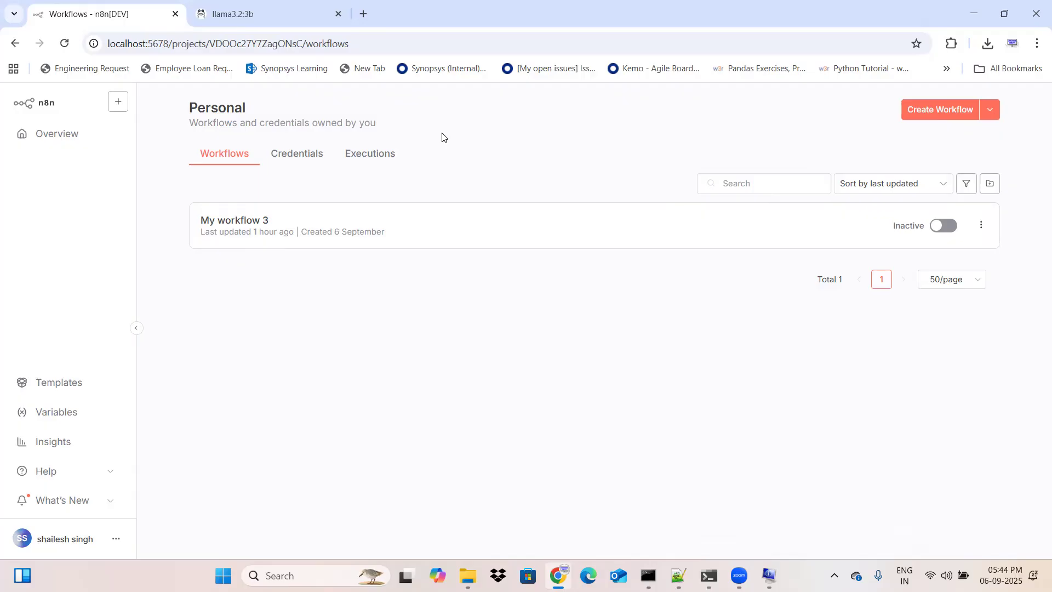
Step: Search Google for "n8n" in a new browser tab, view the official n8n website and close that tab
left_click(368, 15)
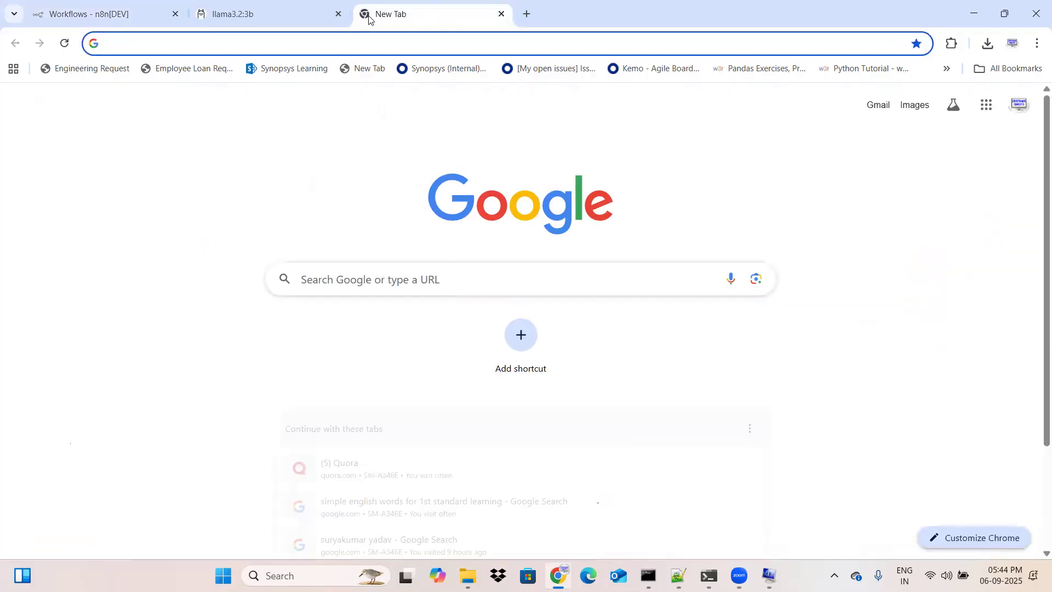
type("n8n")
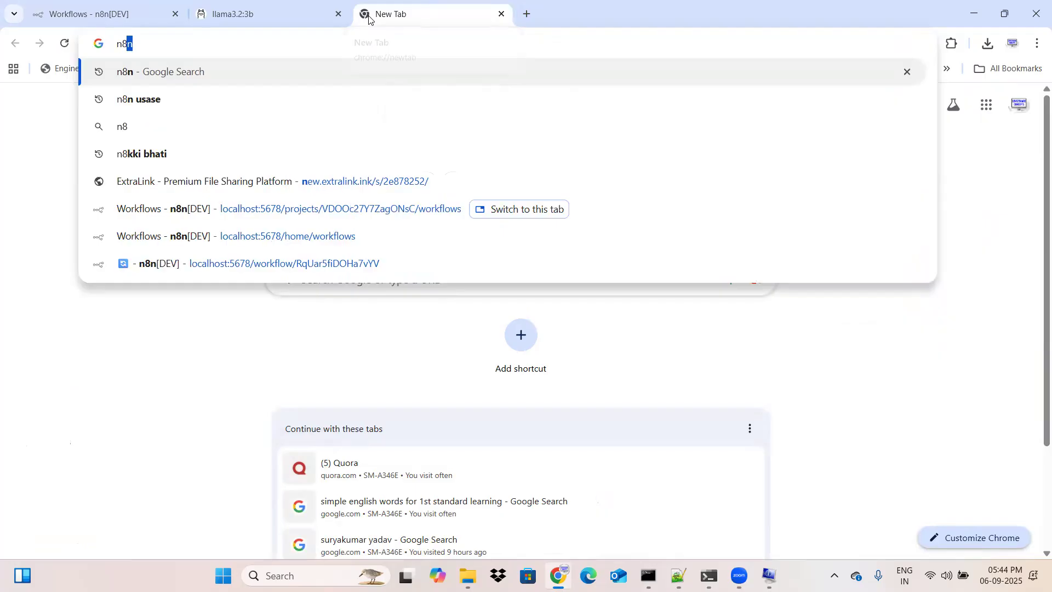
key("Return")
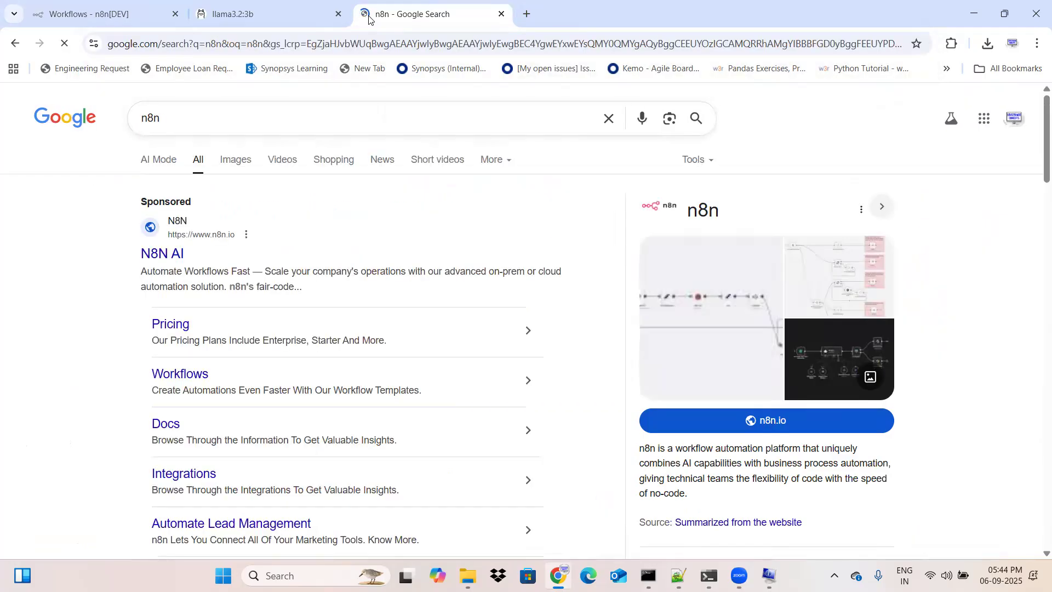
left_click(176, 255)
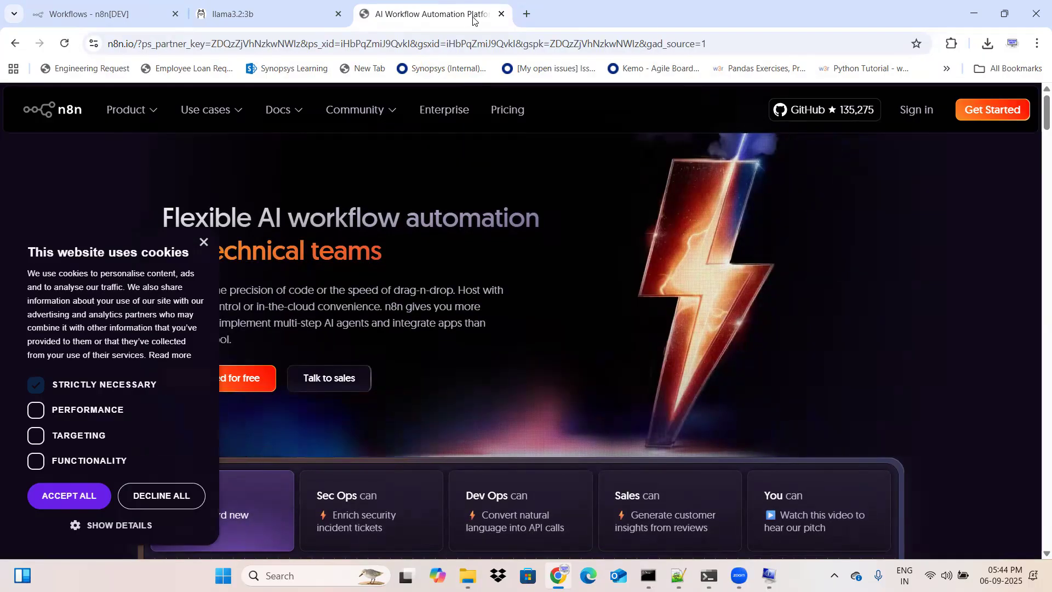
left_click(502, 15)
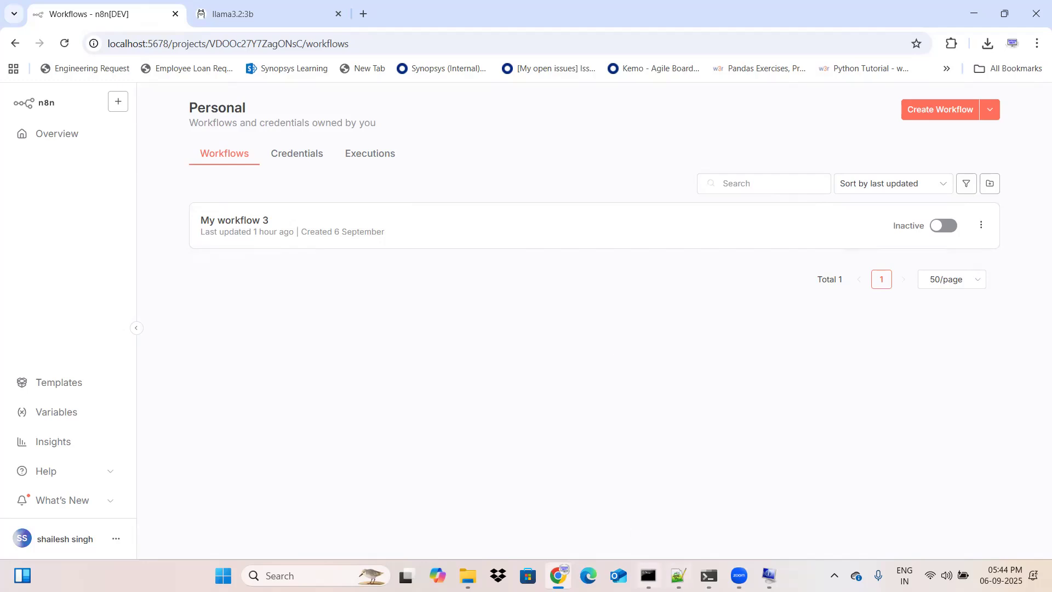
Step: Show the command window running the n8n server, review its startup log, and minimize it again
mouse_move(709, 575)
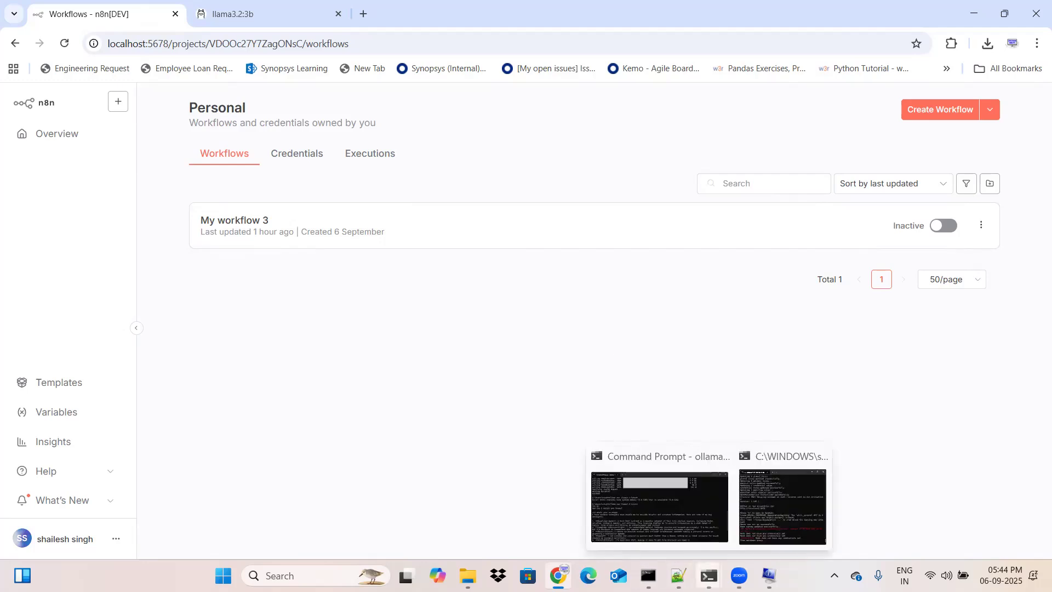
left_click(783, 518)
scroll(880, 316, "up", 10)
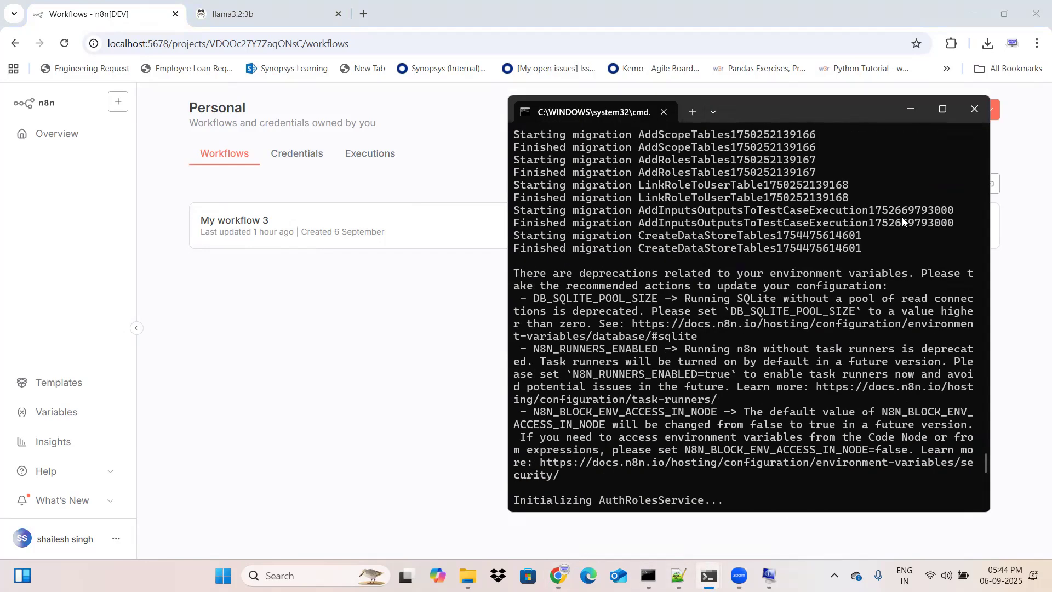
left_click(910, 115)
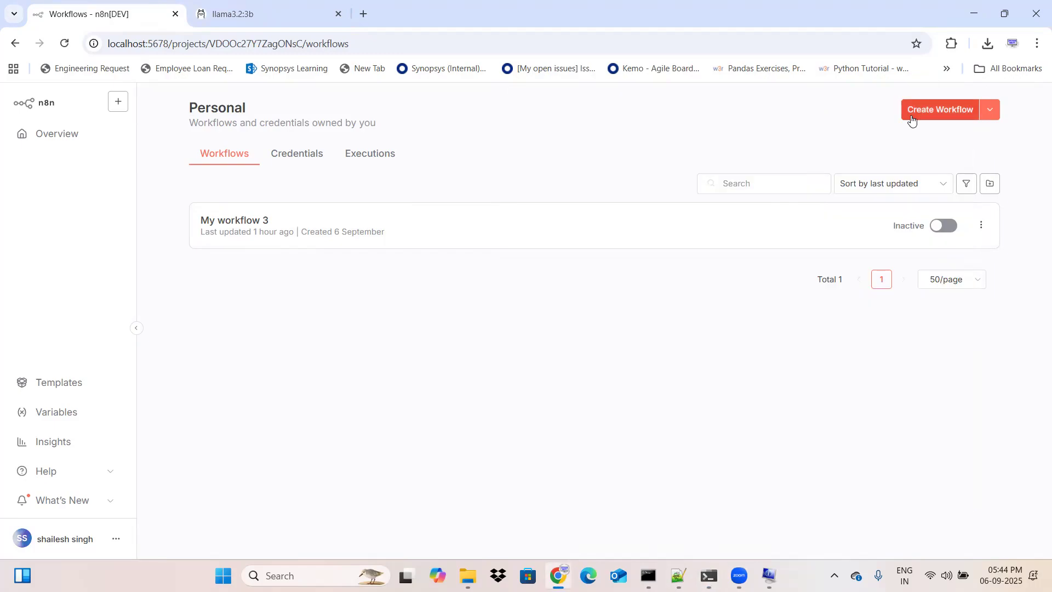
Step: Search Google for "node.js" in a new browser tab and open the official Node.js website
left_click(363, 13)
type("node.")
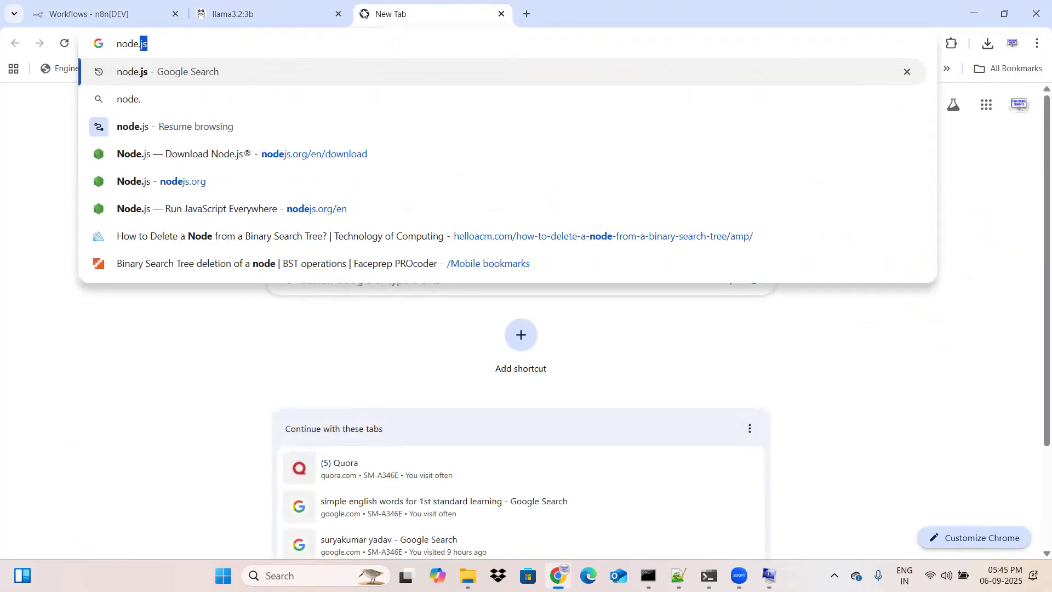
type("js")
key("Return")
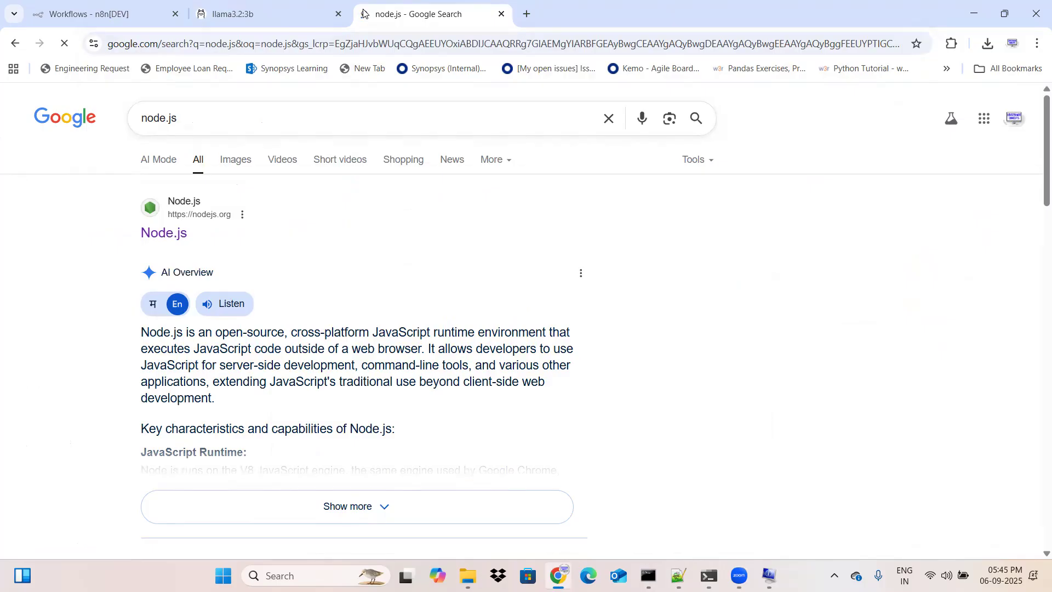
left_click(160, 231)
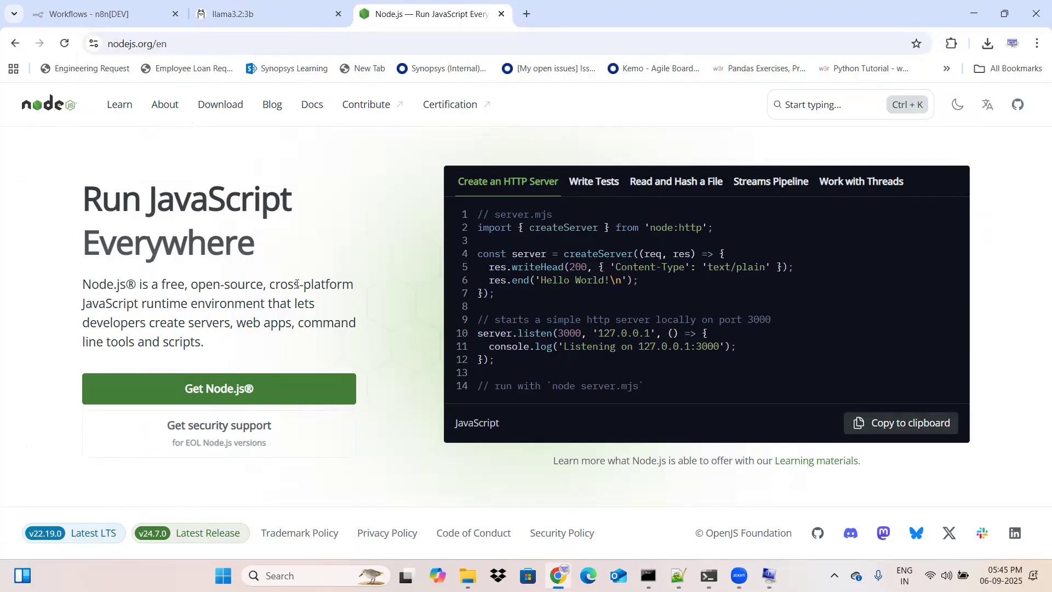
Step: Reopen the n8n server's command window, go back to the npm command at the start of its history, and maximize the window
mouse_move(709, 575)
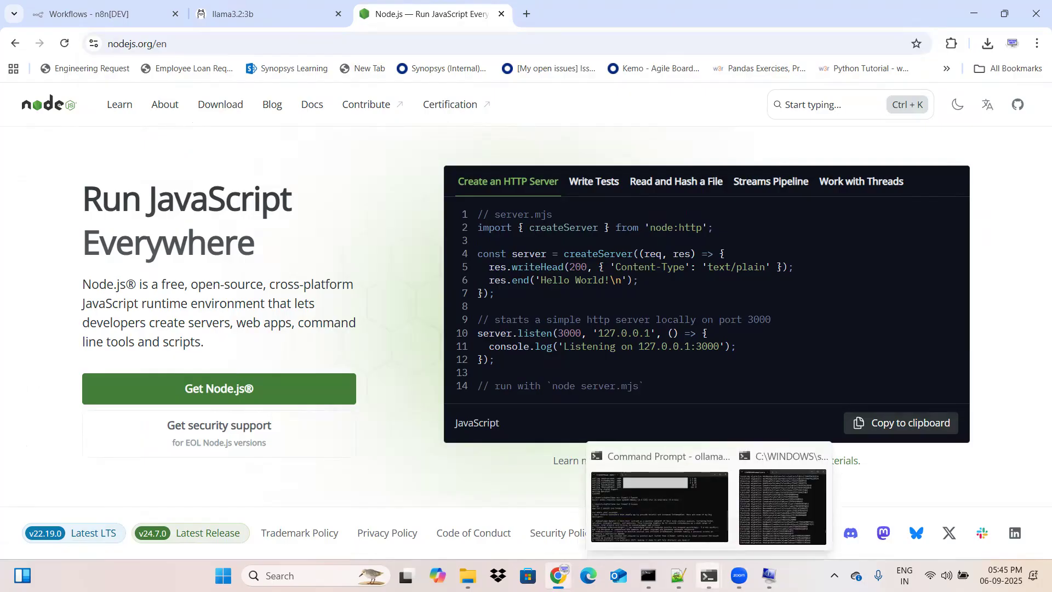
left_click(769, 510)
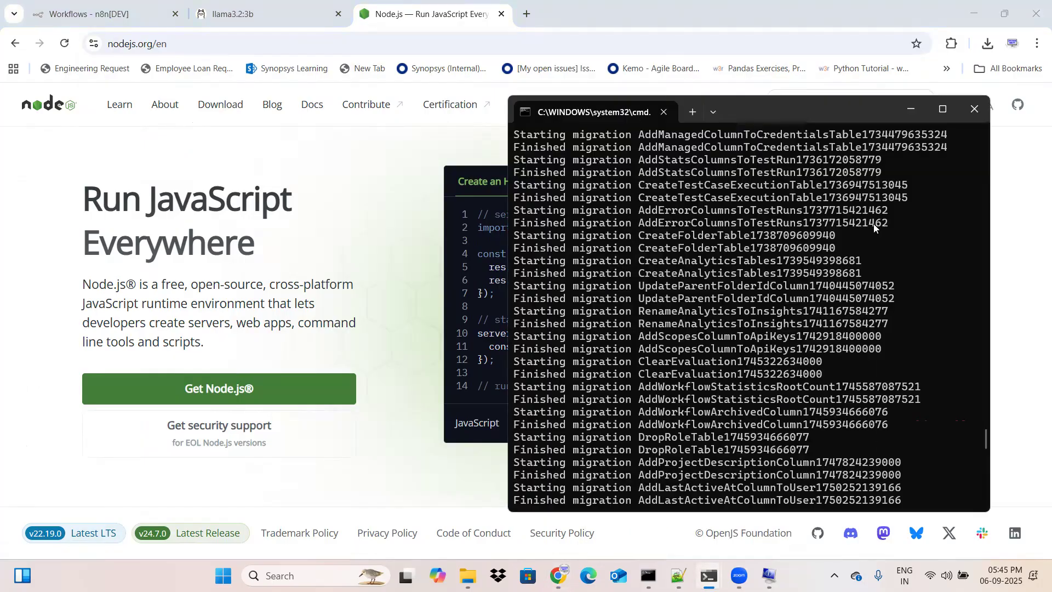
scroll(874, 227, "up", 20)
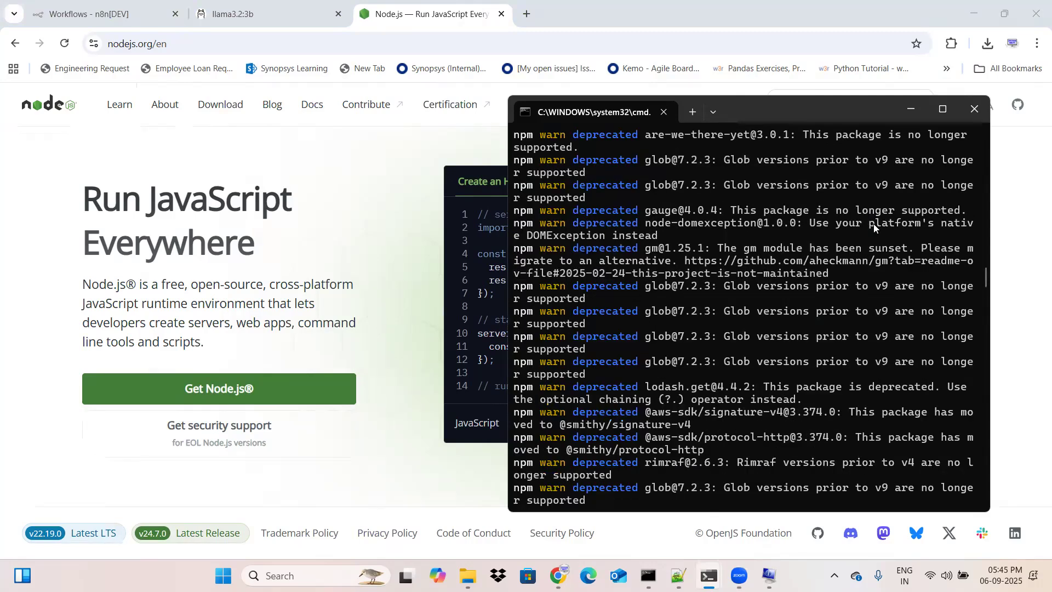
scroll(874, 227, "up", 20)
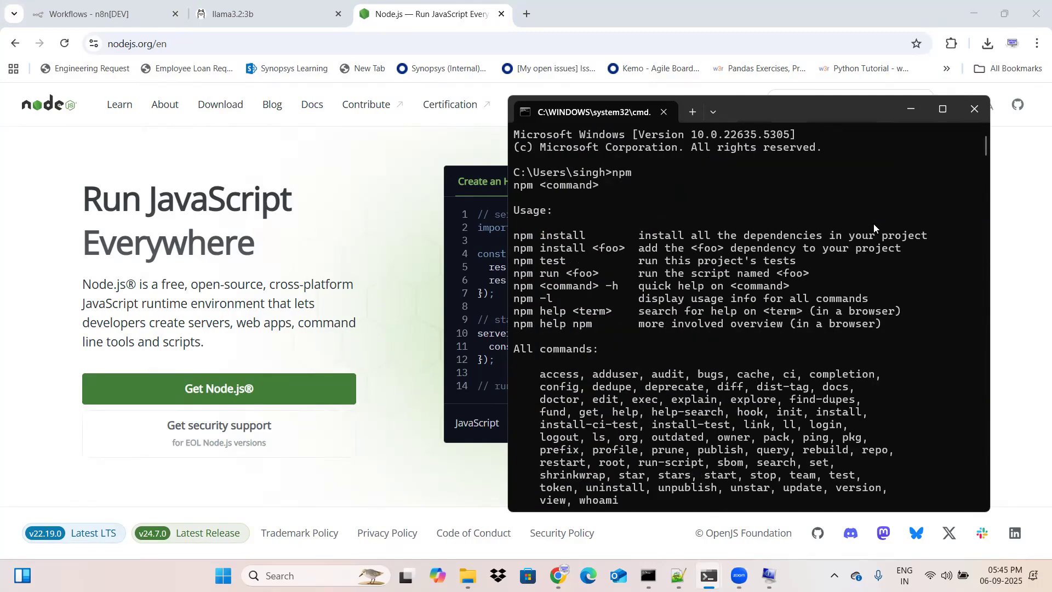
scroll(874, 227, "up", 2)
mouse_move(935, 110)
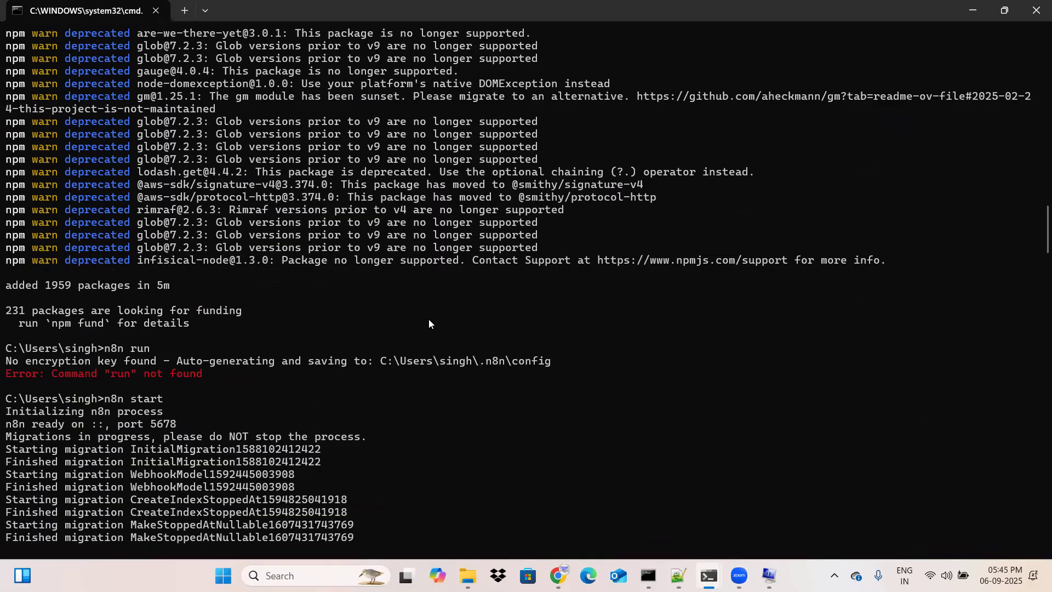
Step: Examine the n8n npm installation output, the n8n start command, and the startup log through to the local editor address
scroll(428, 323, "up", 12)
scroll(428, 324, "down", 7)
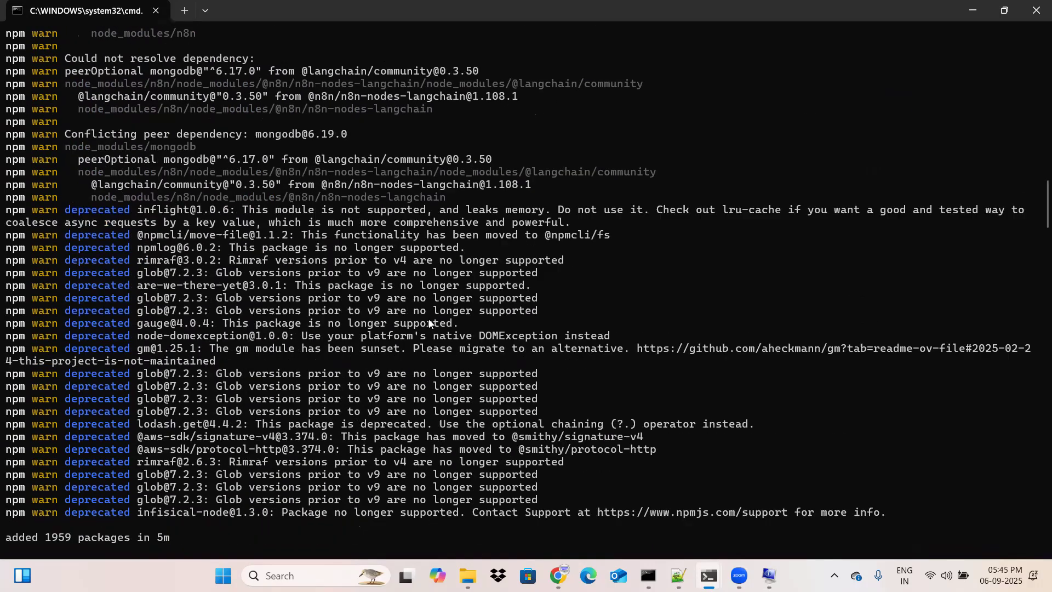
scroll(428, 323, "down", 7)
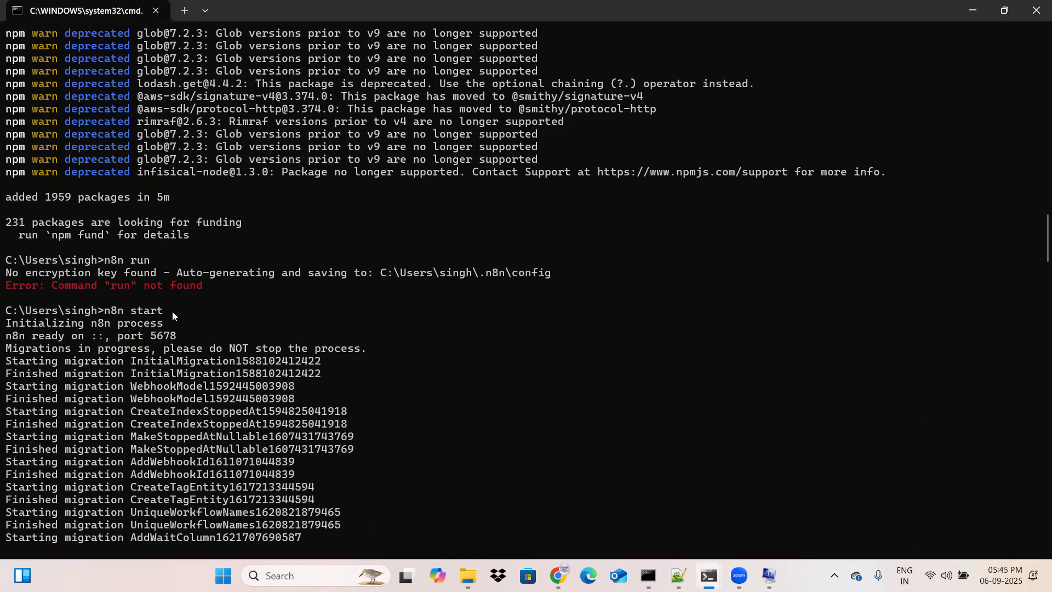
scroll(455, 437, "down", 20)
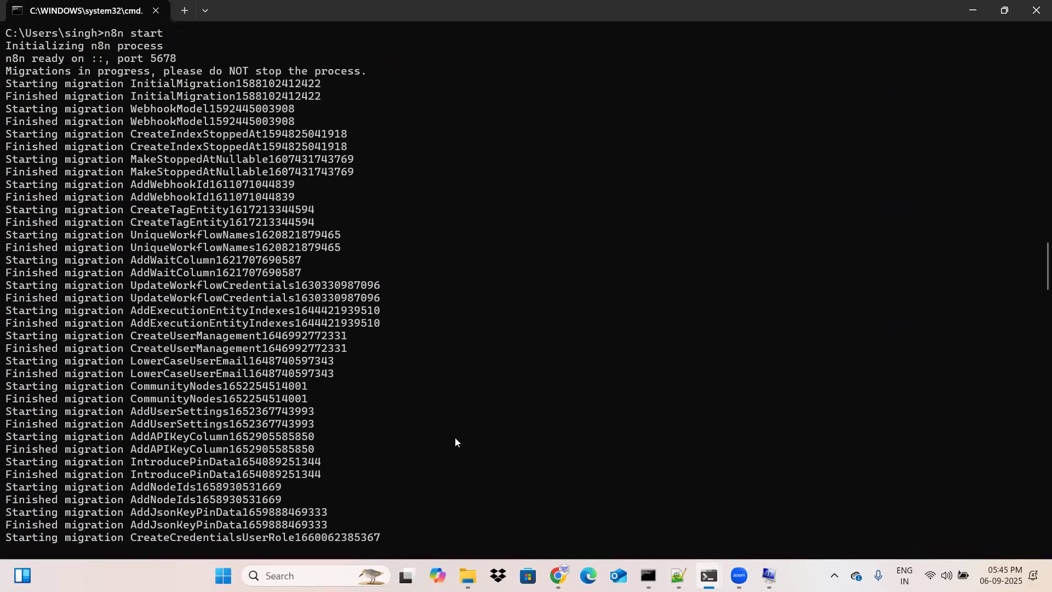
scroll(455, 437, "down", 20)
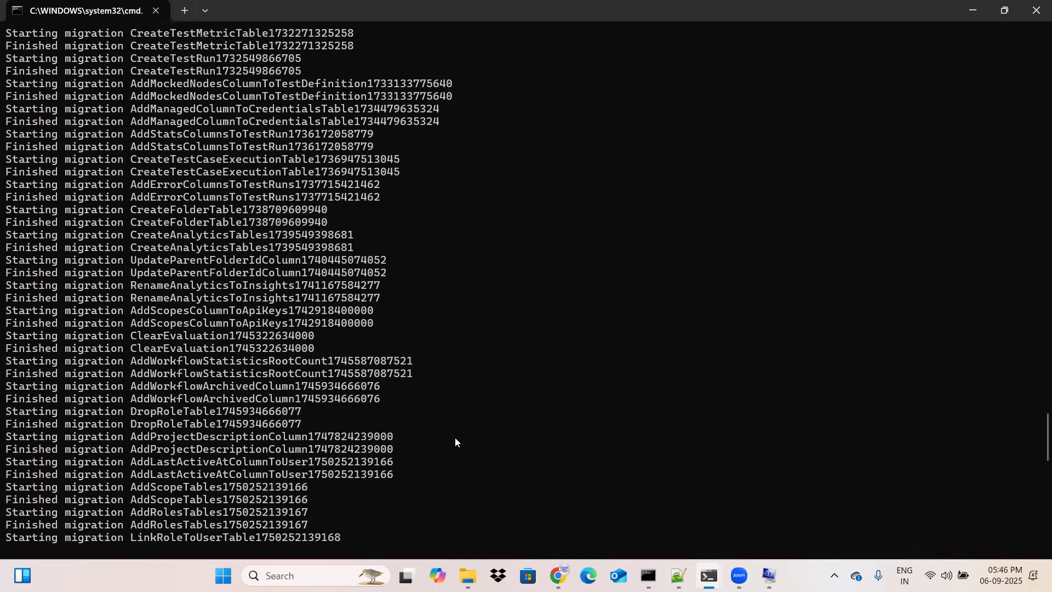
scroll(455, 437, "up", 4)
scroll(455, 437, "up", 2)
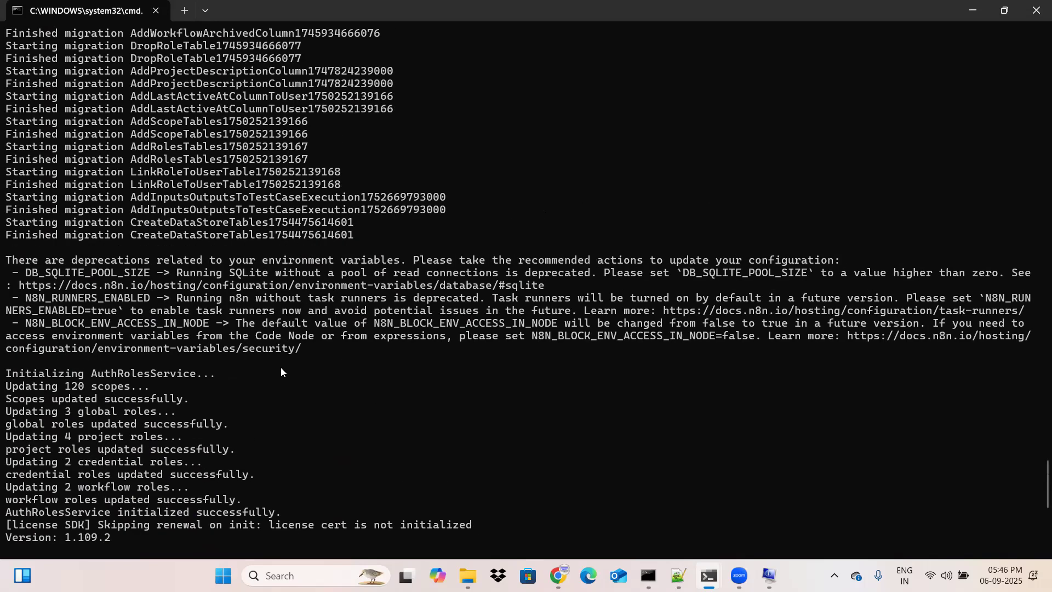
scroll(286, 418, "down", 5)
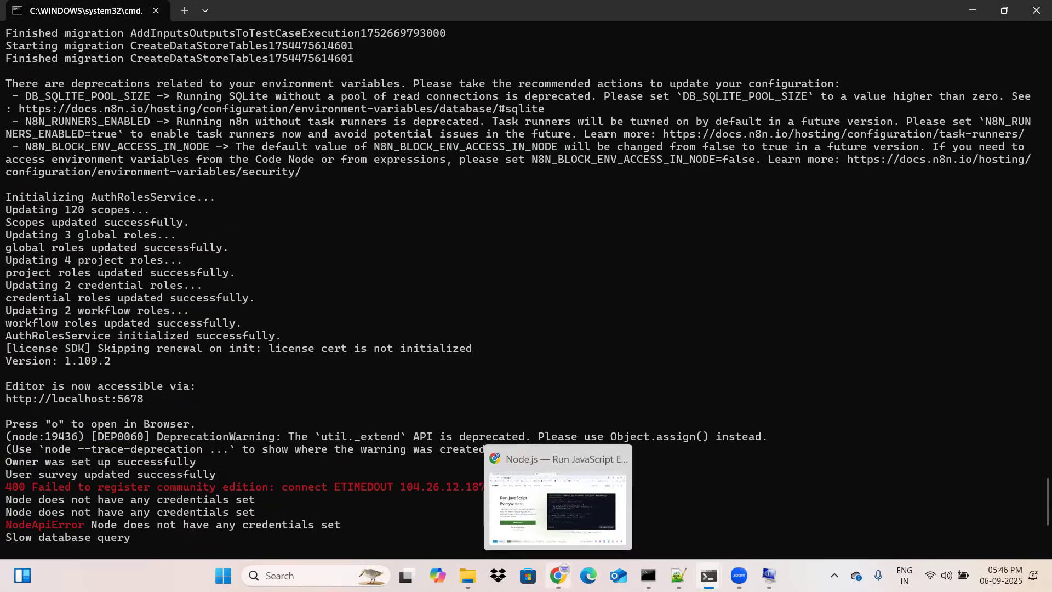
Step: Switch back to the n8n Workflows page in Chrome and create a new workflow
left_click(557, 575)
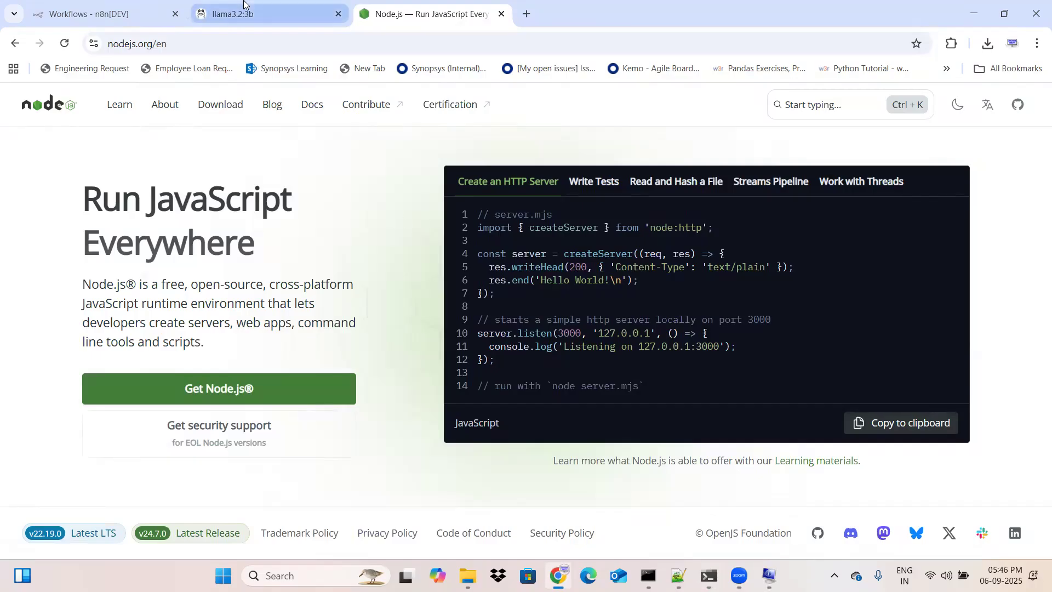
left_click(104, 10)
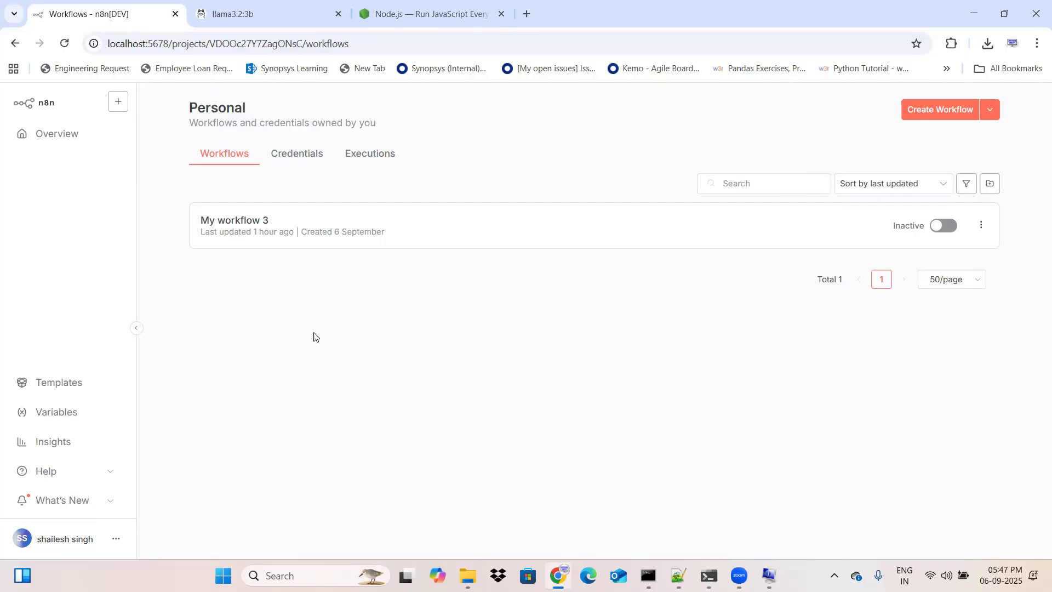
left_click(933, 111)
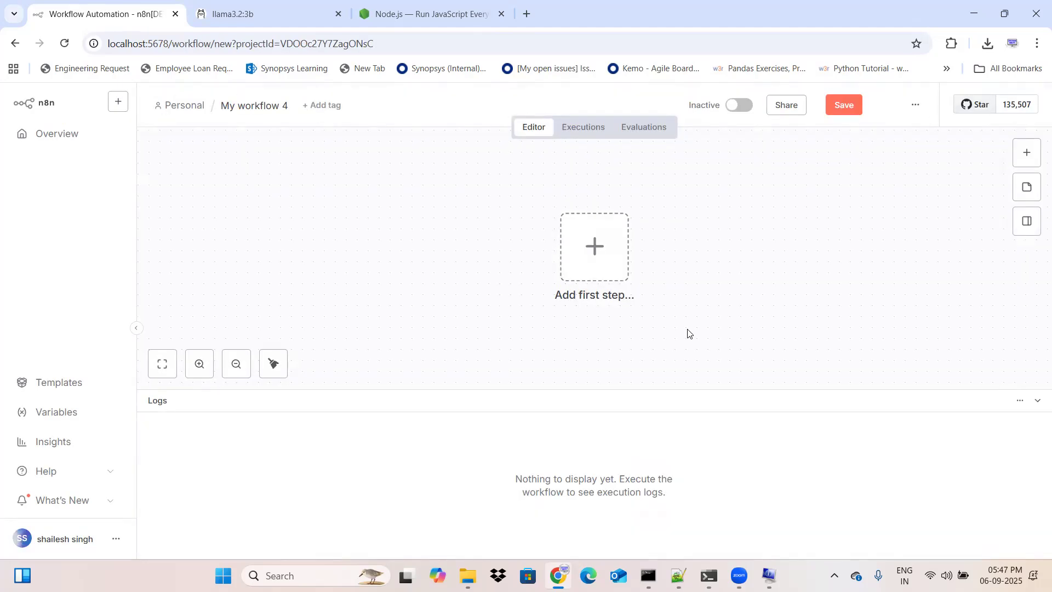
Step: Add a Chat Trigger as the workflow's first step and return to the canvas
left_click(597, 246)
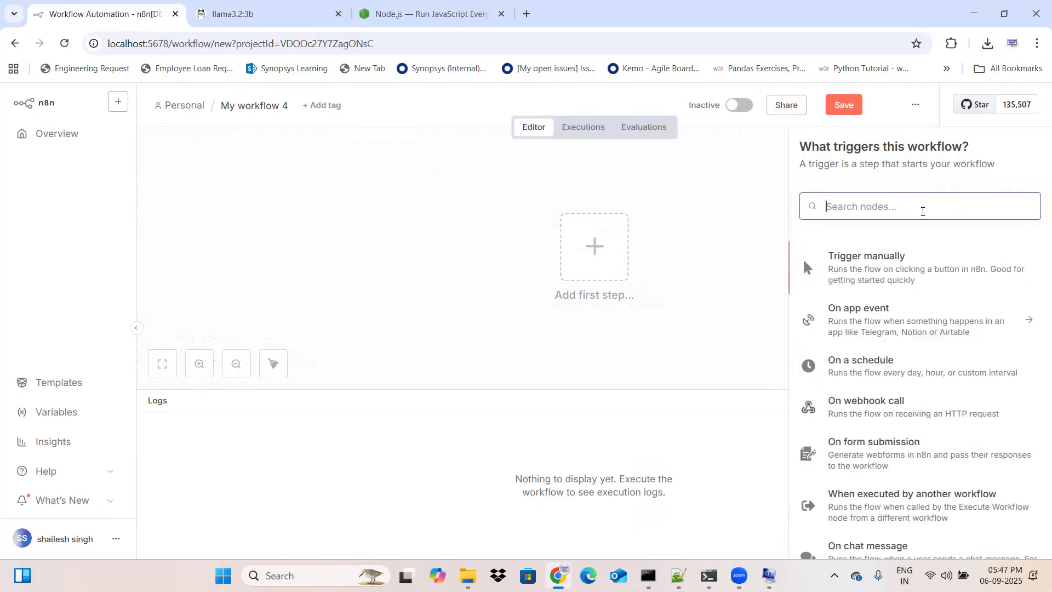
type("chat")
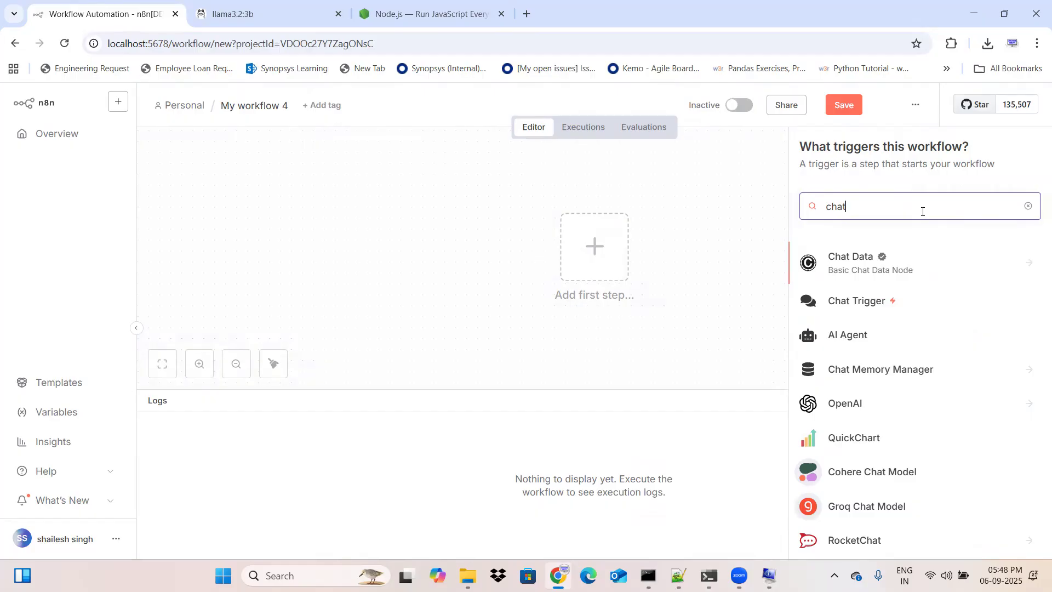
left_click(876, 301)
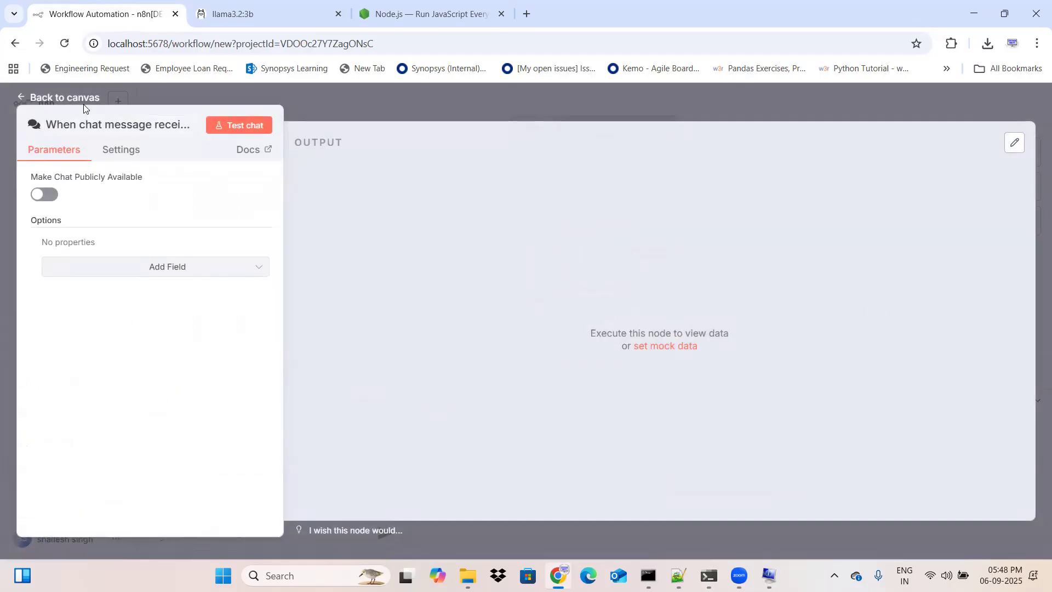
left_click(59, 98)
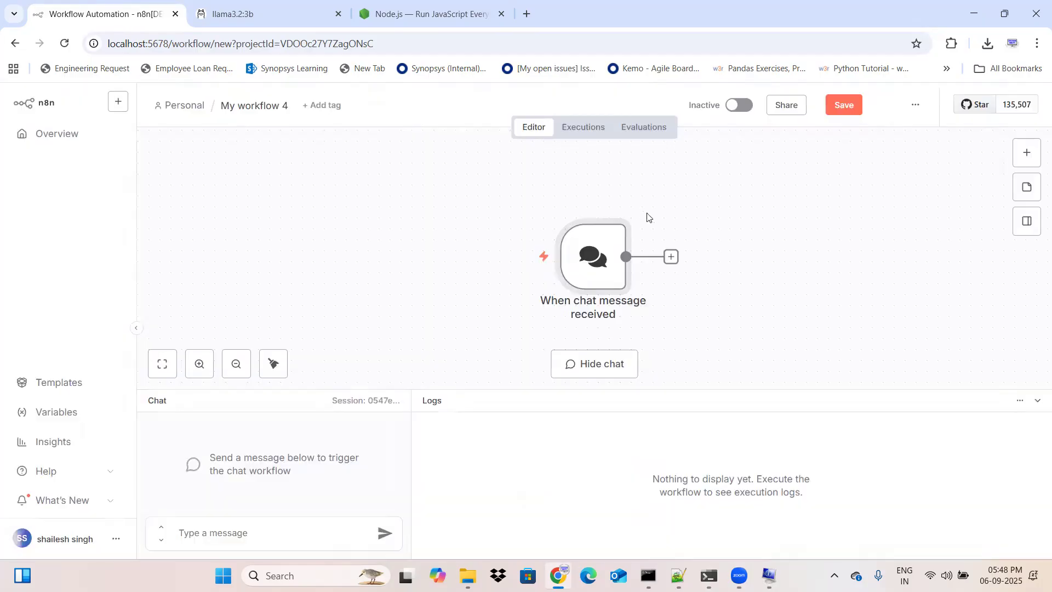
Step: Add an AI Agent node after the chat trigger, keep its default parameters, and return to the canvas
left_click(671, 257)
type("ai")
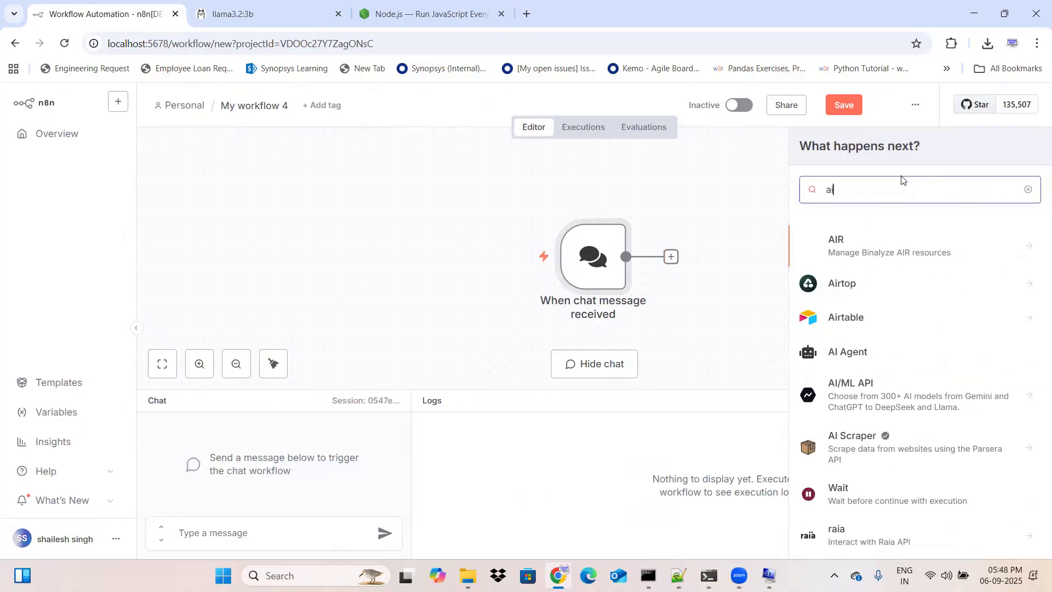
type(" ag")
left_click(893, 244)
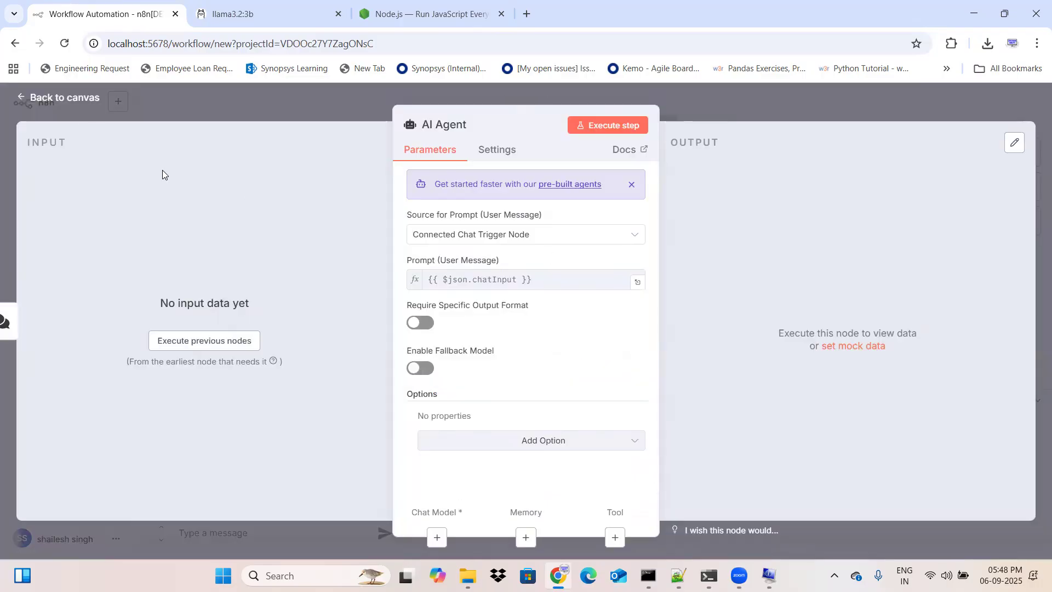
left_click(64, 97)
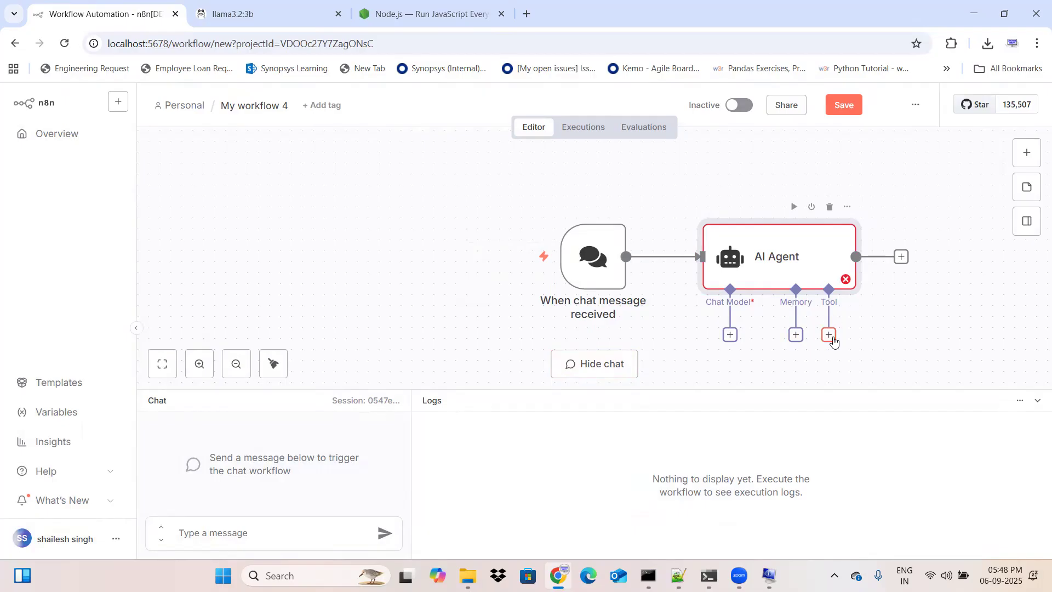
Step: Attach an Ollama Chat Model to the AI Agent's Chat Model connector
left_click(728, 340)
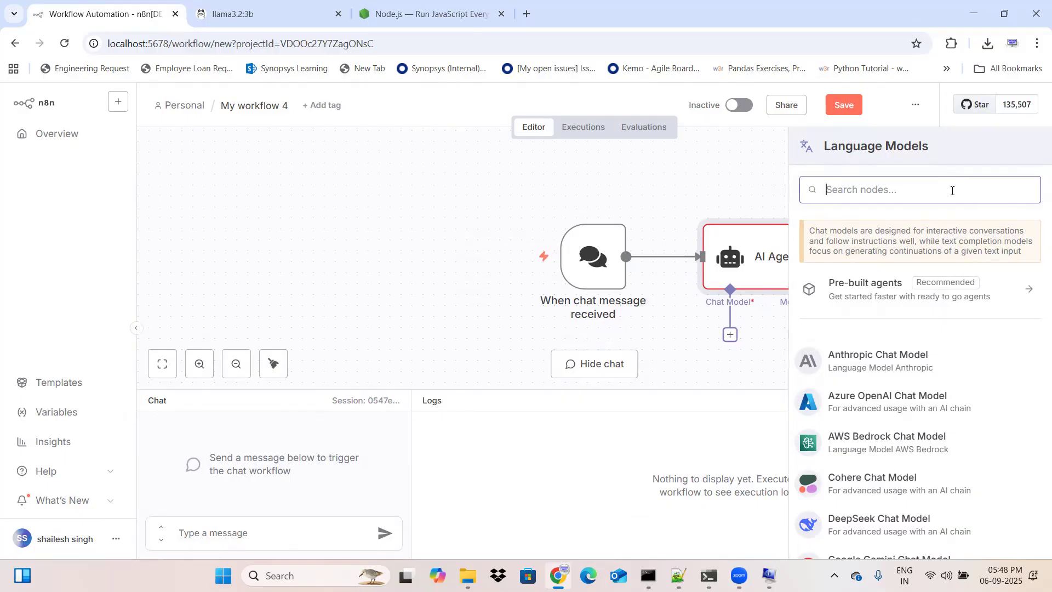
type("oll")
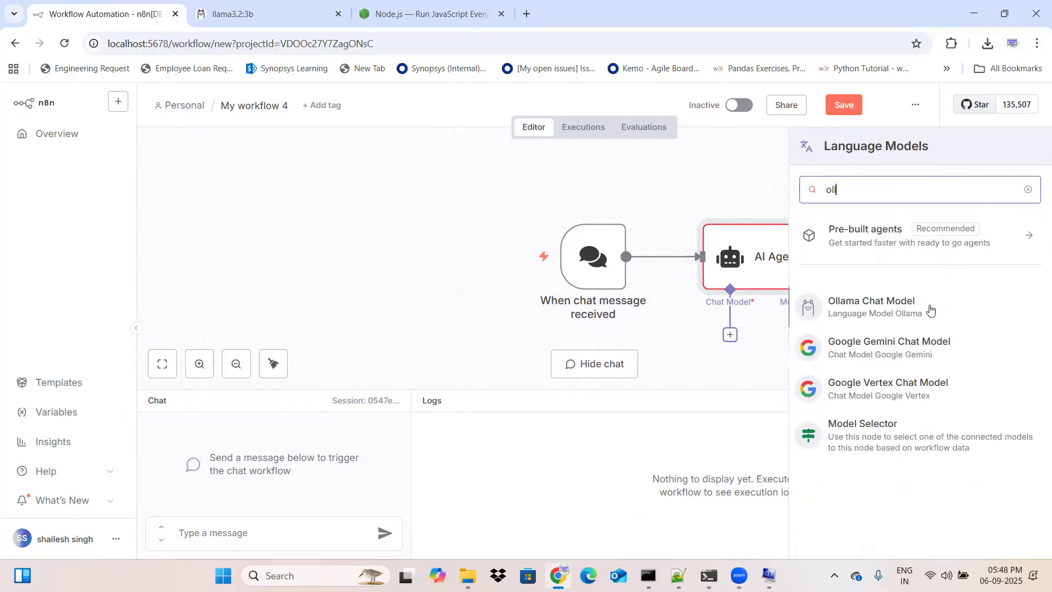
left_click(930, 309)
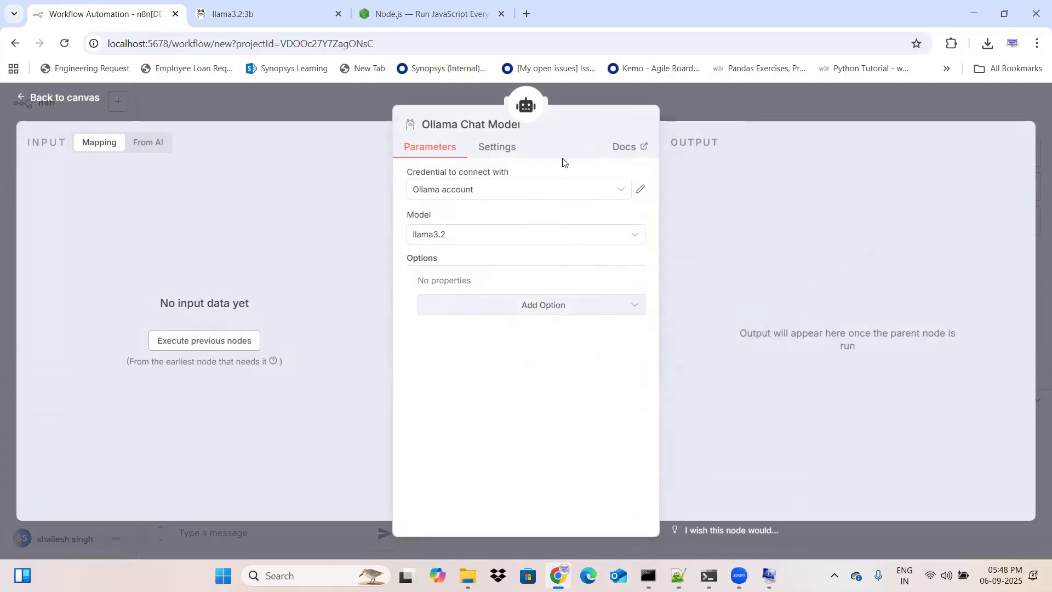
left_click(640, 191)
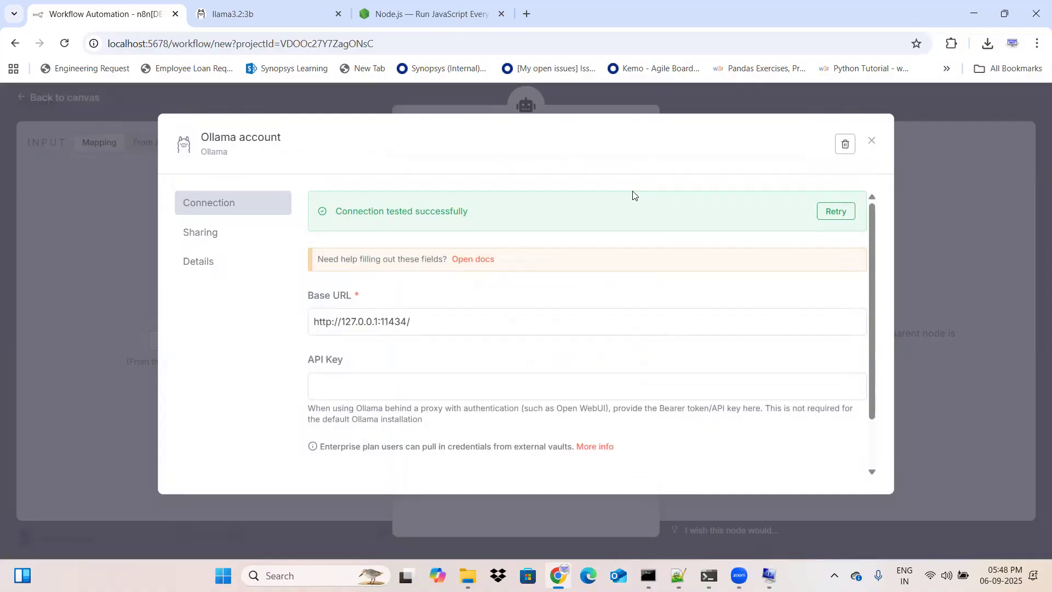
left_click(427, 323)
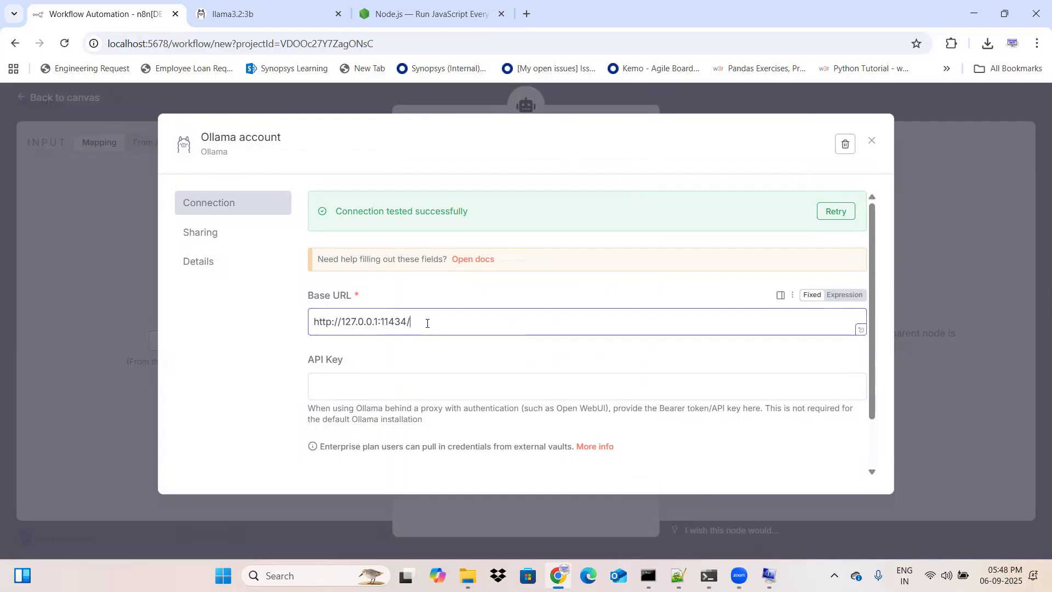
left_click_drag(428, 323, 261, 338)
key("ctrl+c")
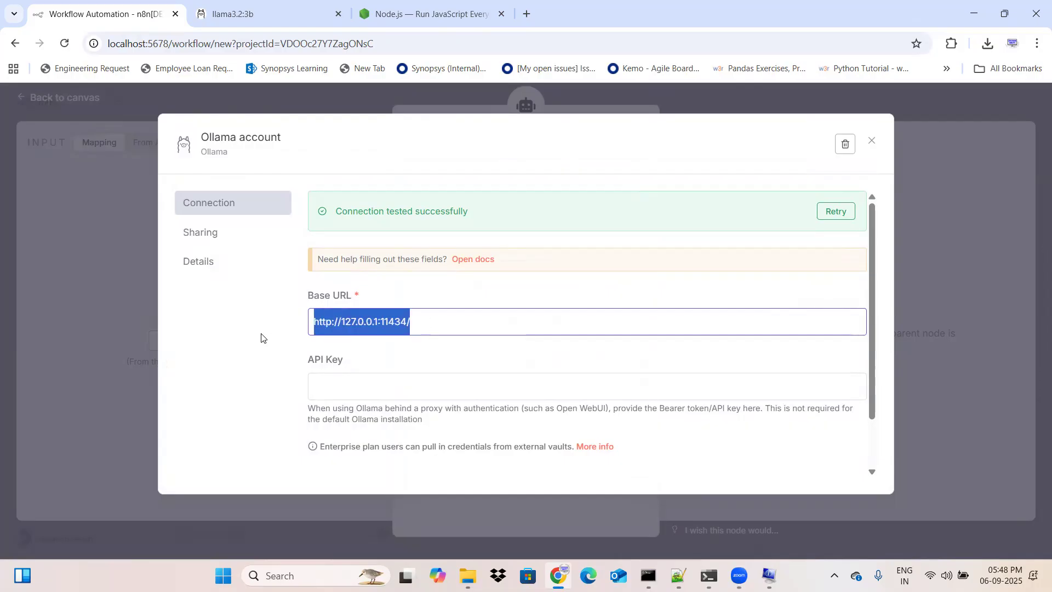
left_click(526, 13)
key("ctrl+v")
key("Return")
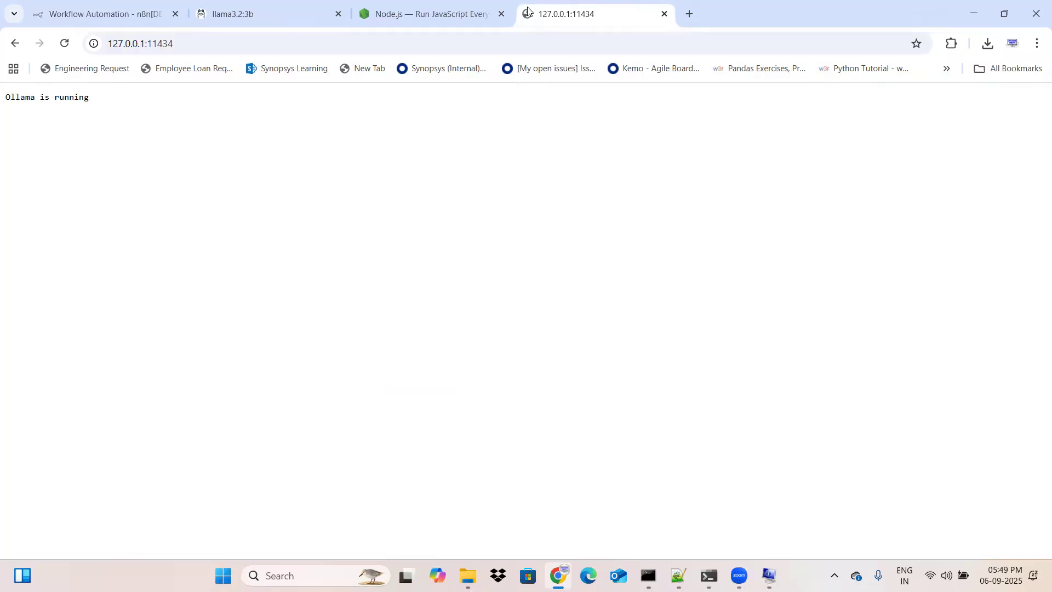
left_click(665, 14)
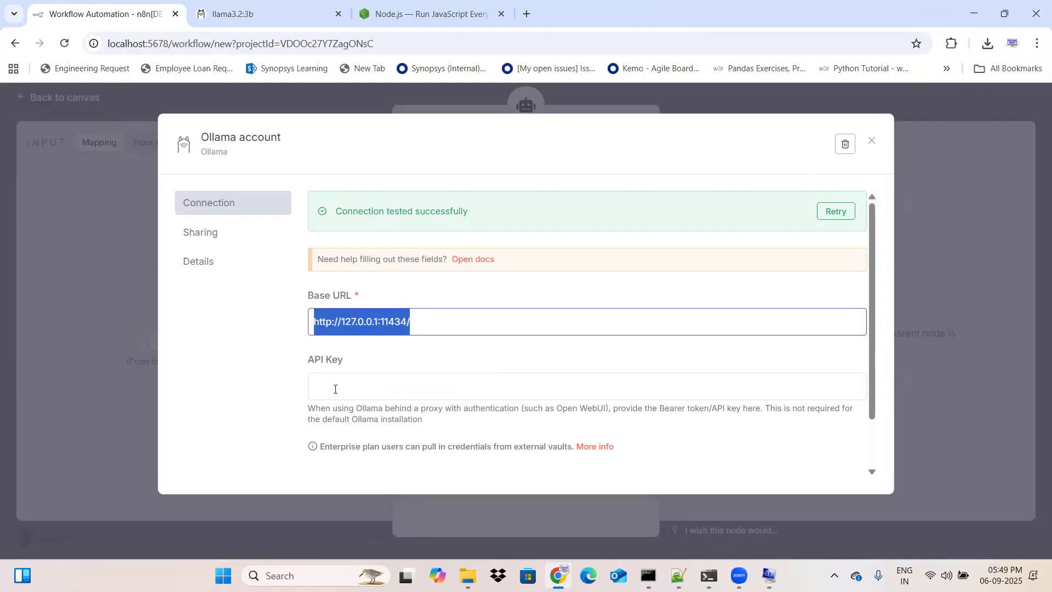
Step: Close the Ollama credential, return to the canvas, and move the Ollama Chat Model node slightly closer to the AI Agent
left_click(271, 369)
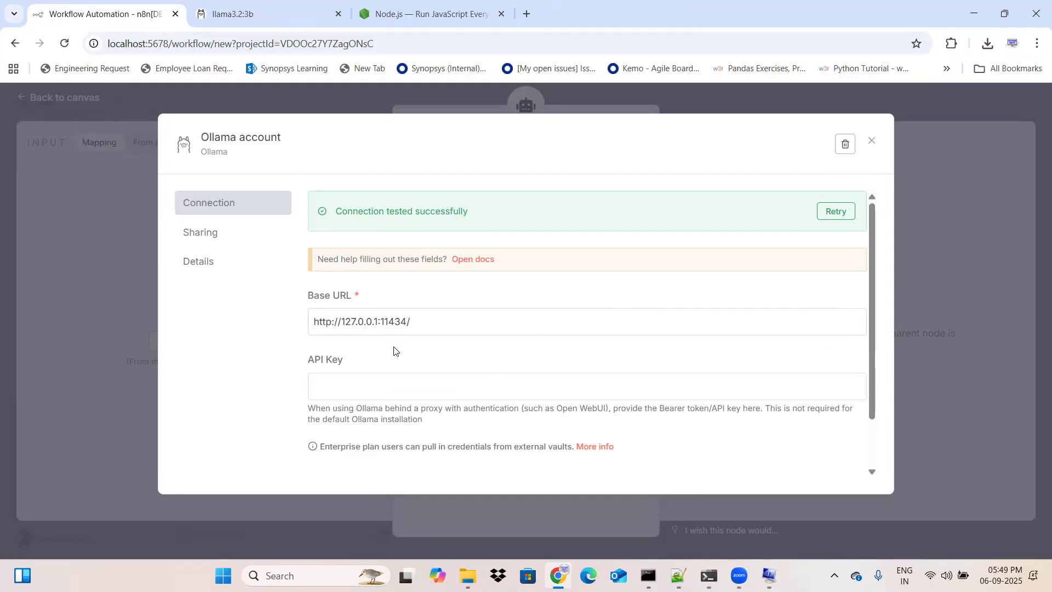
left_click(870, 142)
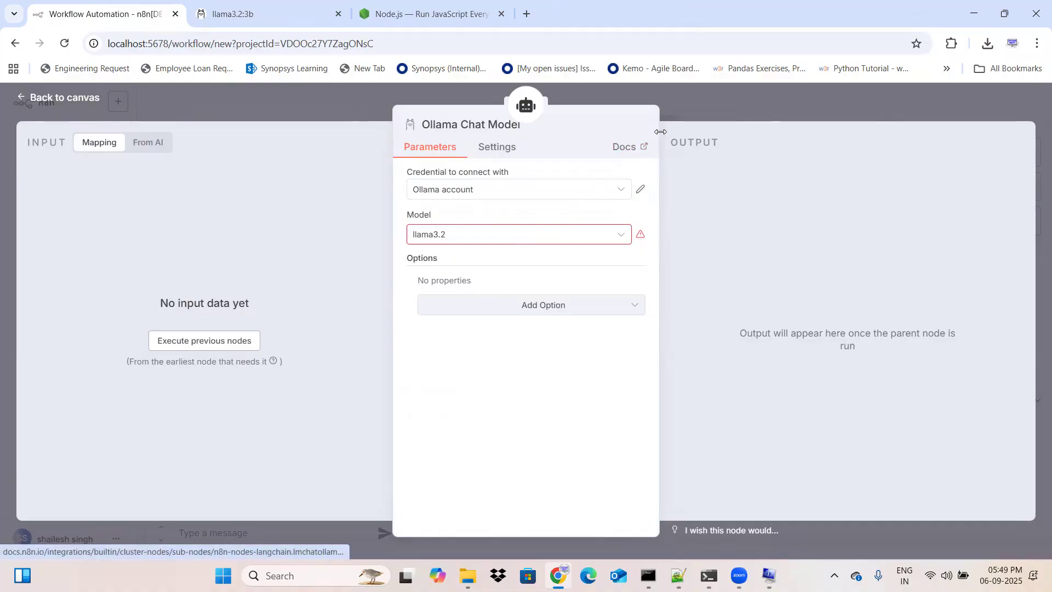
left_click(67, 109)
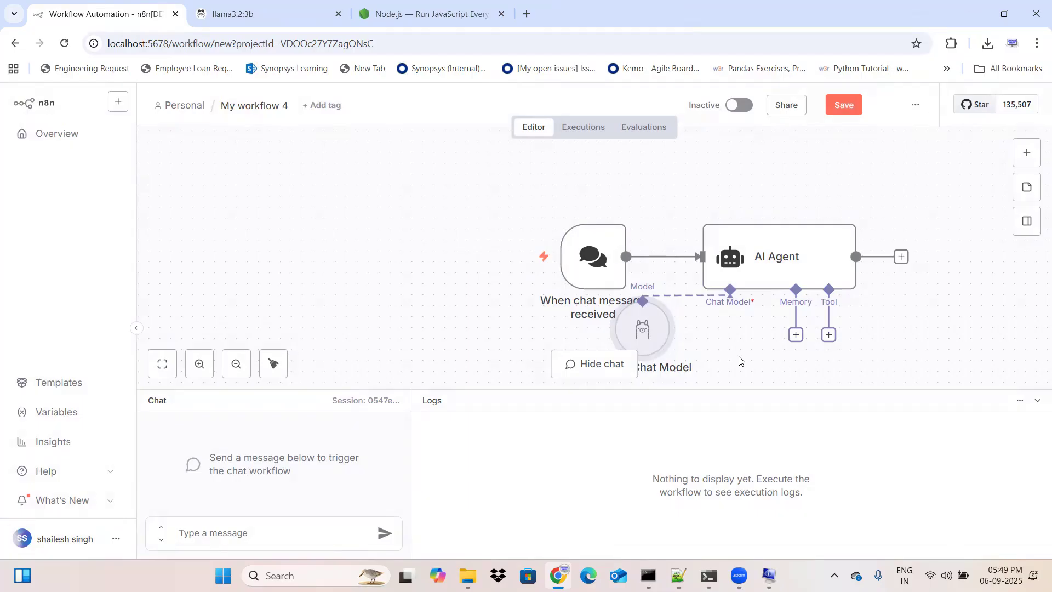
mouse_move(664, 344)
left_mouse_down()
mouse_move(709, 346)
mouse_move(710, 356)
mouse_move(675, 337)
left_mouse_up()
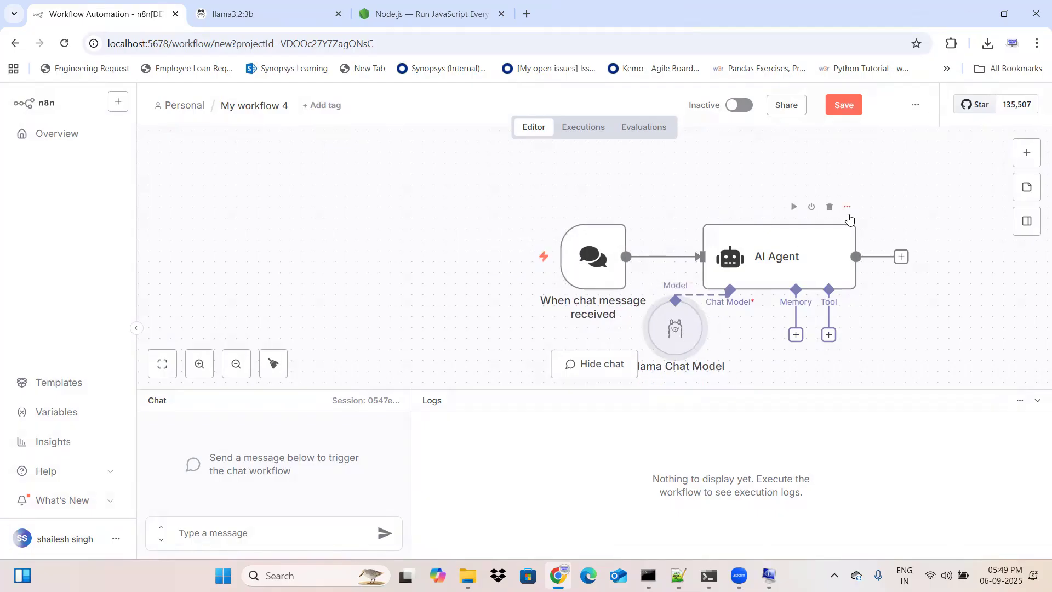
Step: Attach a Calculator tool to the AI Agent's Tool connector and move its node clear of the agent's other connectors
left_click(828, 334)
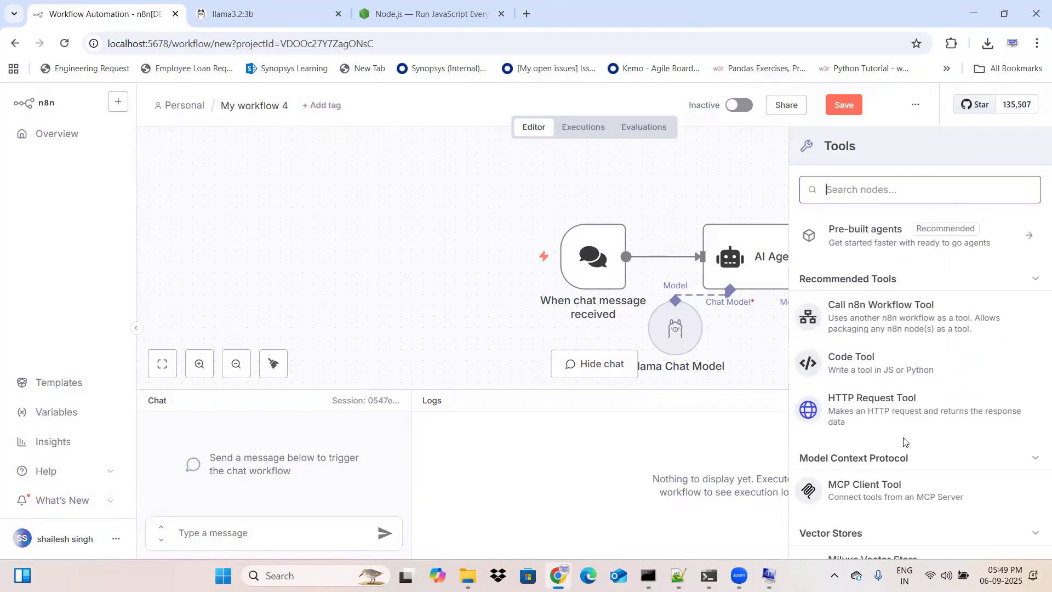
scroll(901, 435, "down", 10)
scroll(904, 442, "down", 1)
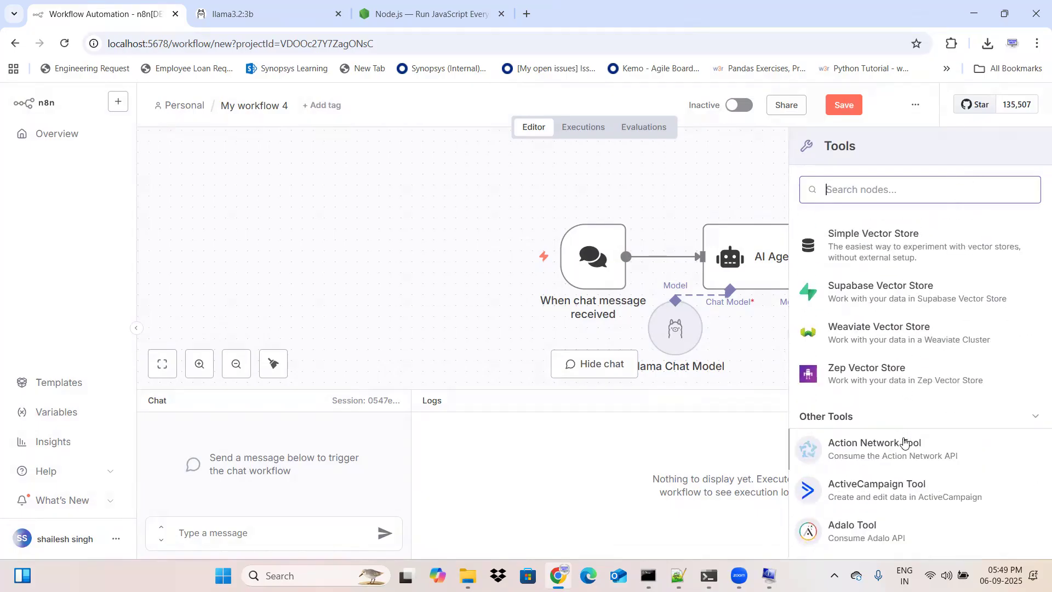
scroll(904, 443, "down", 9)
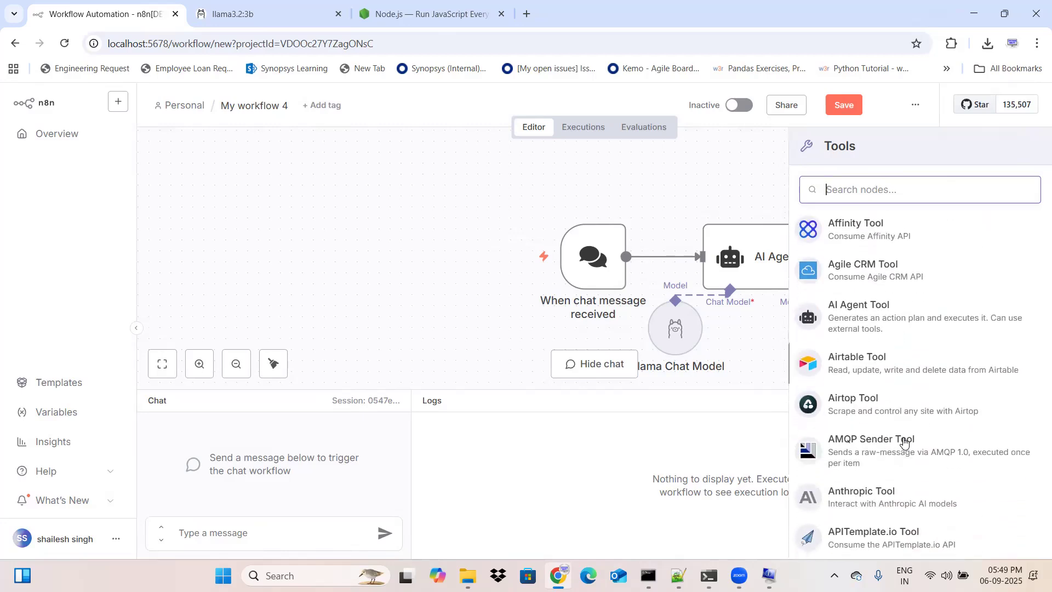
scroll(904, 443, "down", 12)
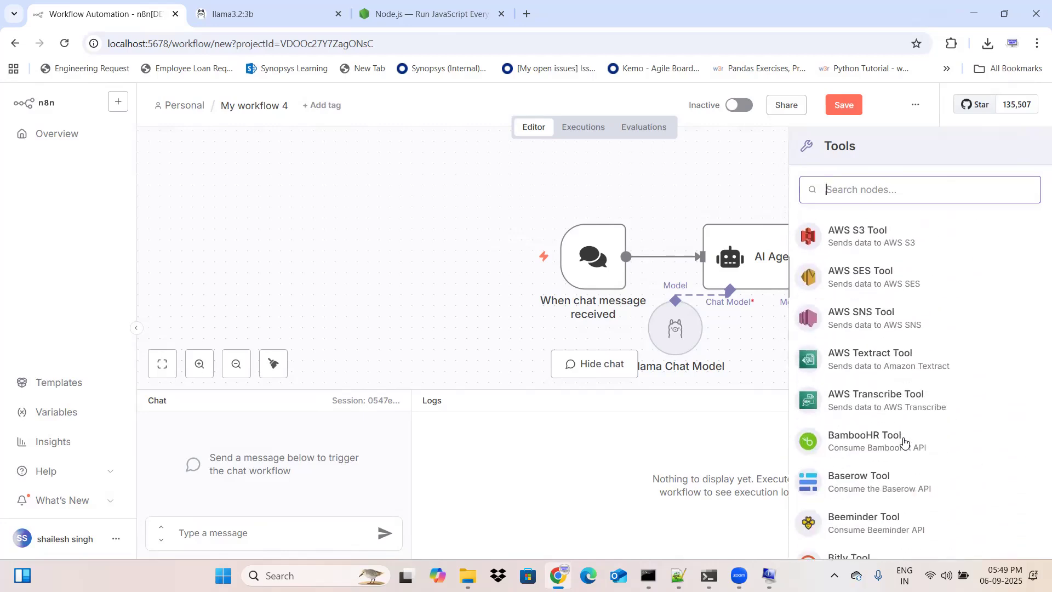
scroll(904, 443, "down", 11)
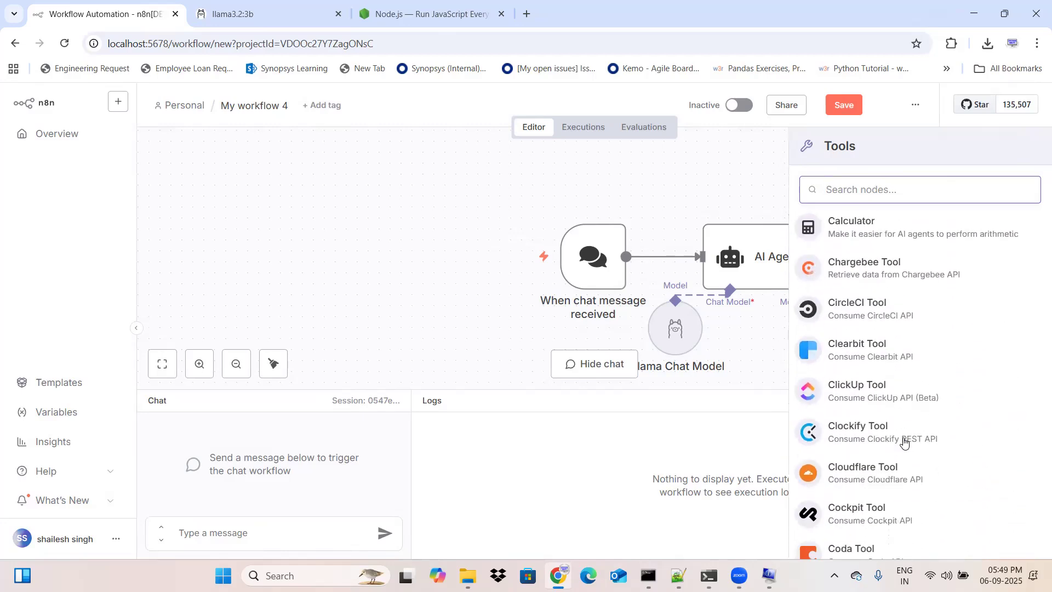
scroll(904, 442, "down", 11)
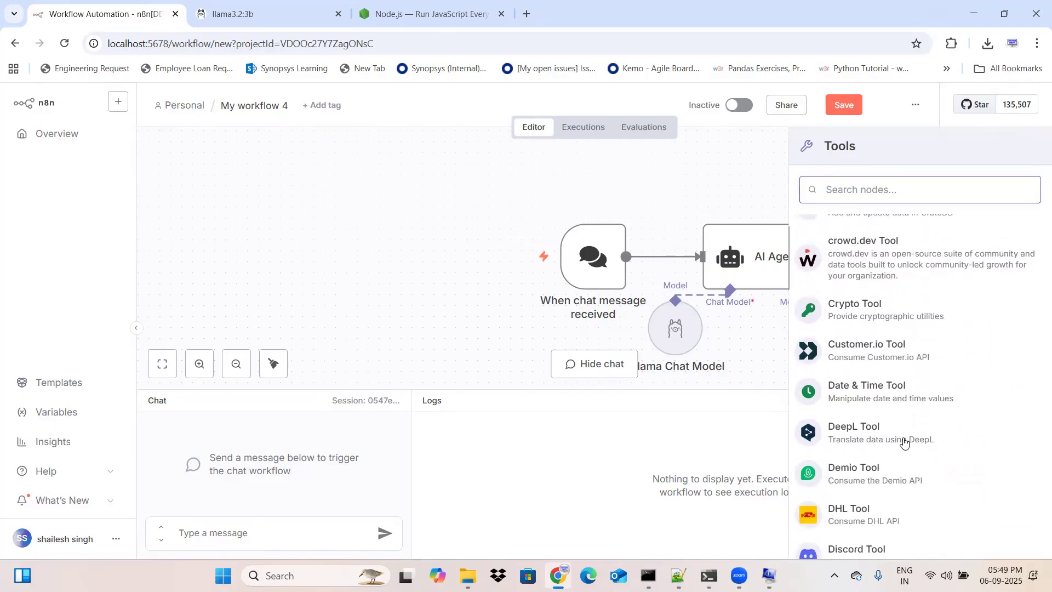
scroll(904, 443, "down", 11)
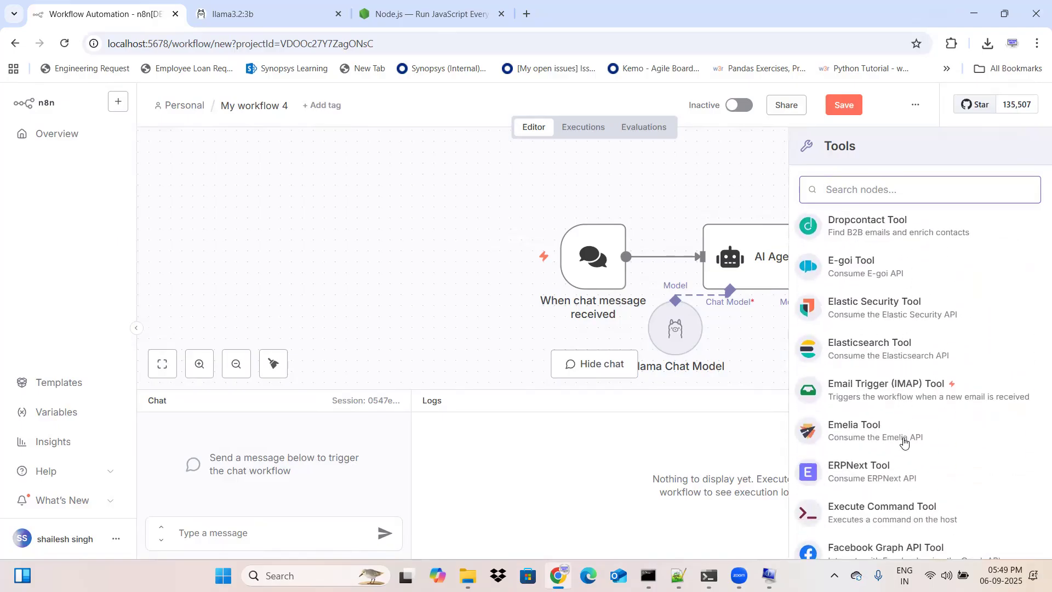
scroll(904, 443, "up", 11)
type("c")
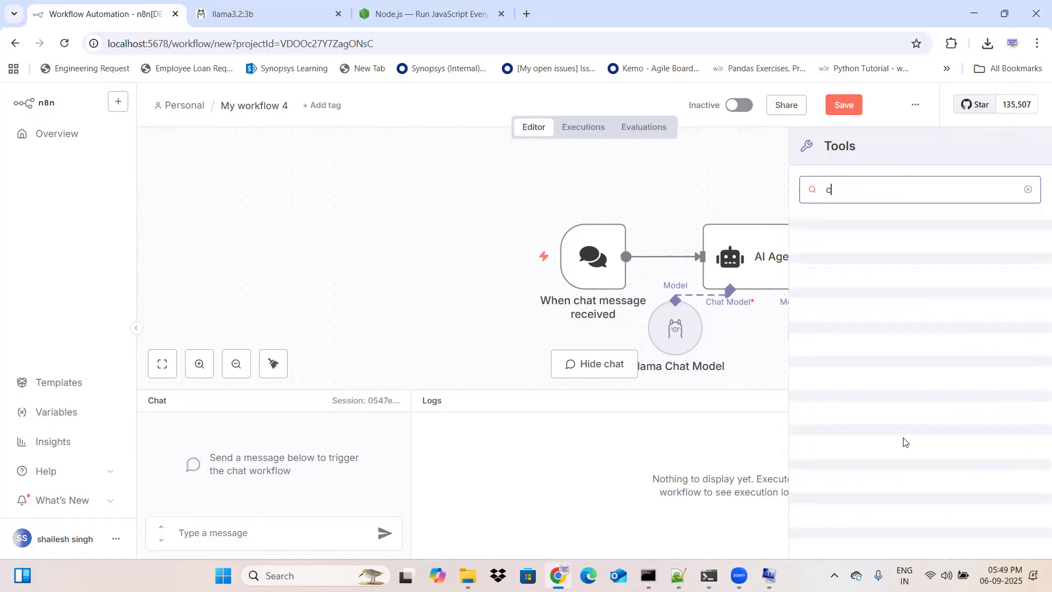
type("alcu")
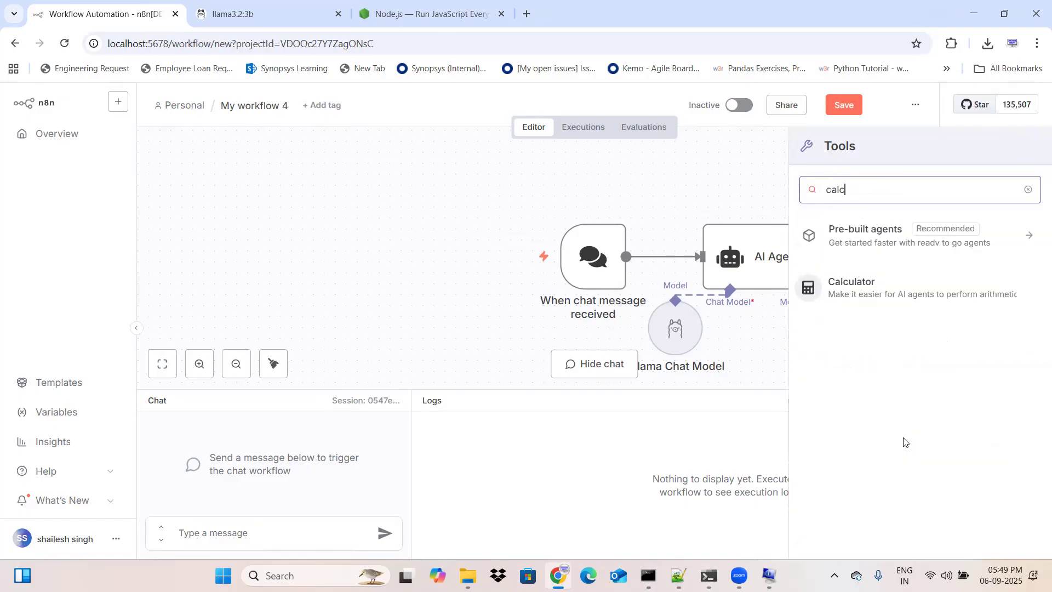
left_click(954, 298)
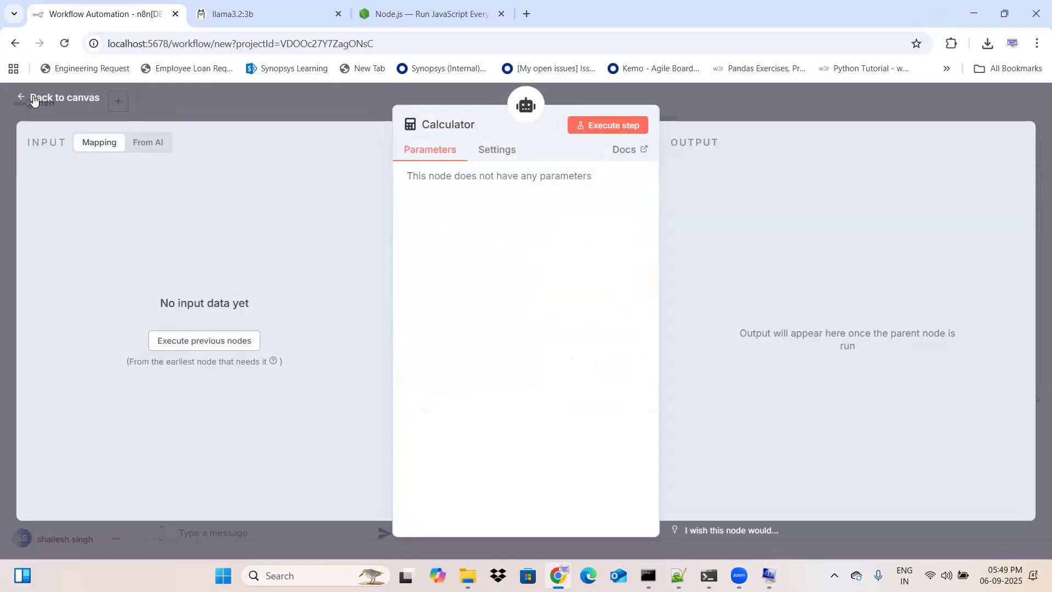
left_click(33, 99)
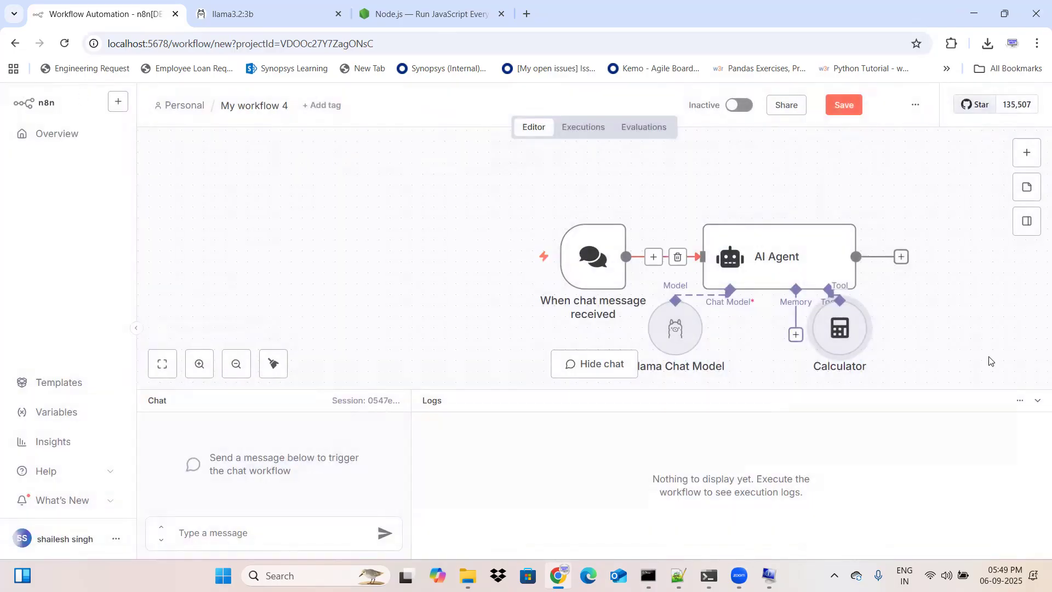
left_click_drag(840, 342, 894, 354)
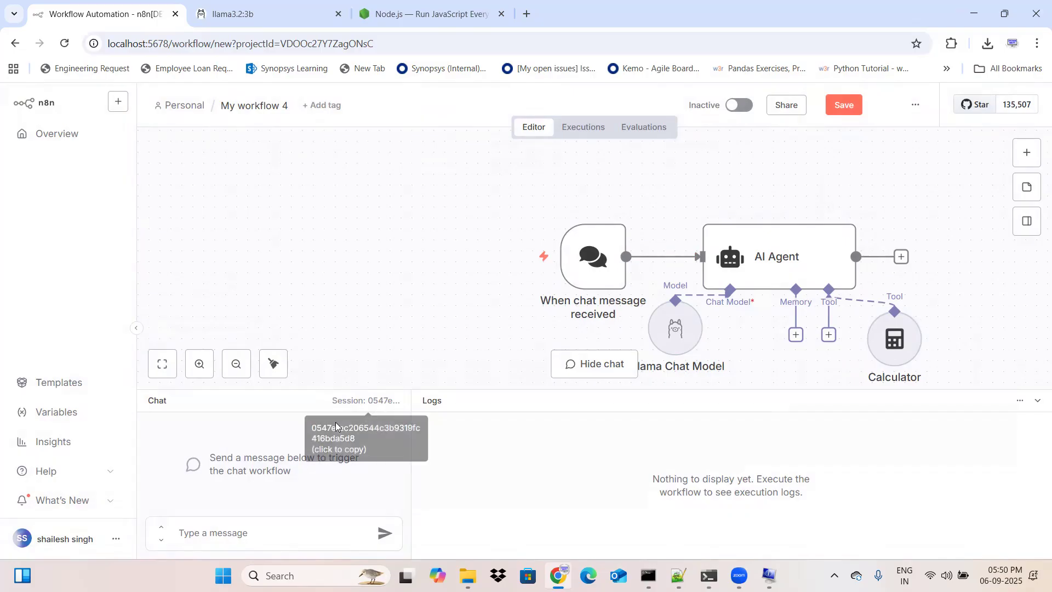
Step: Send the chat message "perform factorial of 10 using calculator tool" to run the workflow
left_click(197, 535)
type("perform")
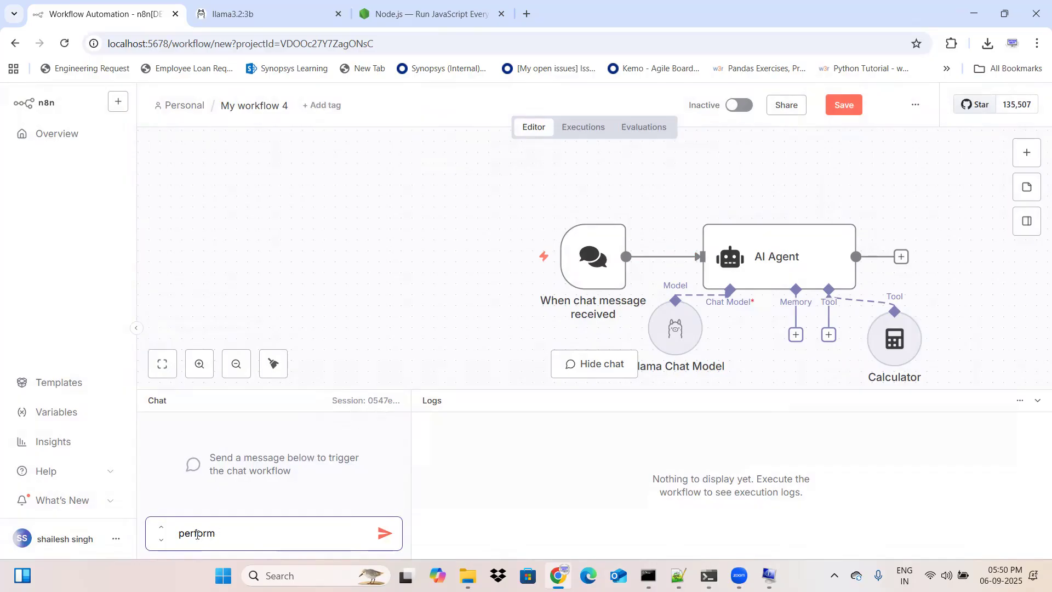
type(" factorial of 5 u")
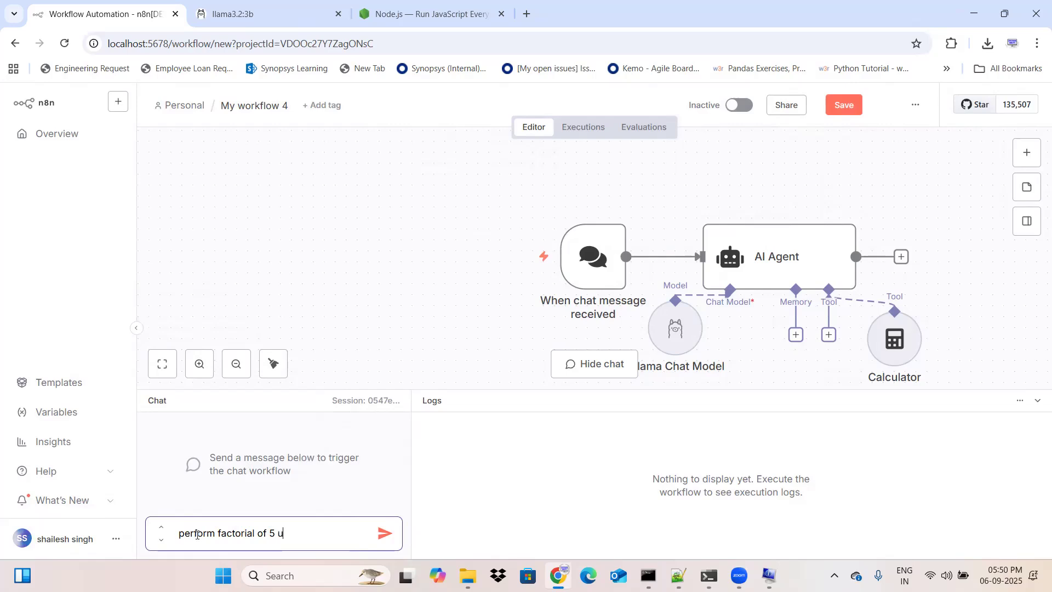
type("sing calculator tool")
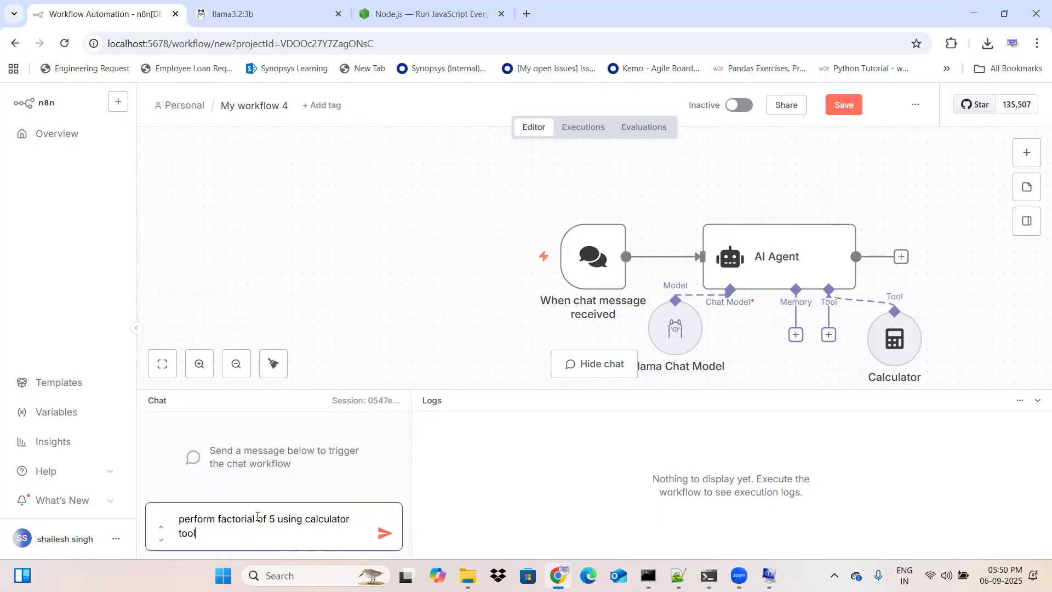
left_click(273, 520)
key("BackSpace")
type("10")
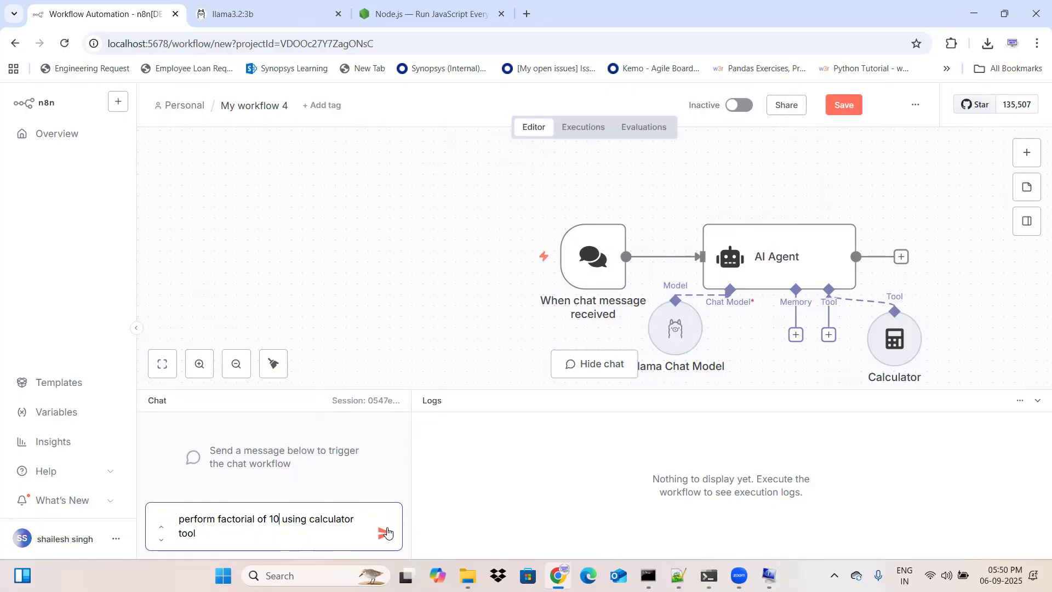
left_click(385, 532)
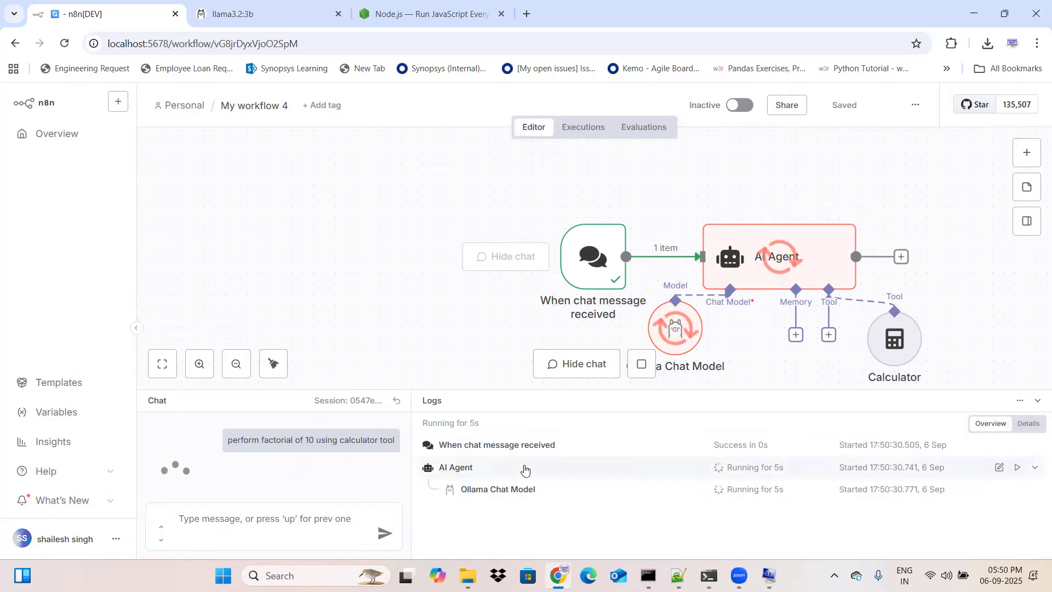
Step: Inspect the log entries of the chat trigger, AI Agent and Ollama Chat Model while the workflow runs to completion
left_click(523, 449)
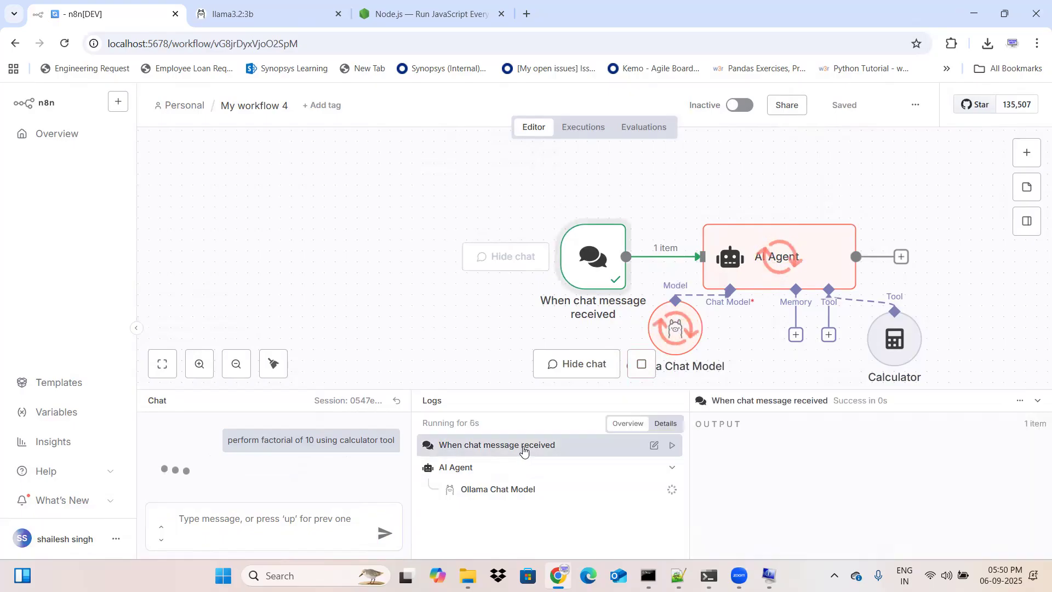
left_click(499, 469)
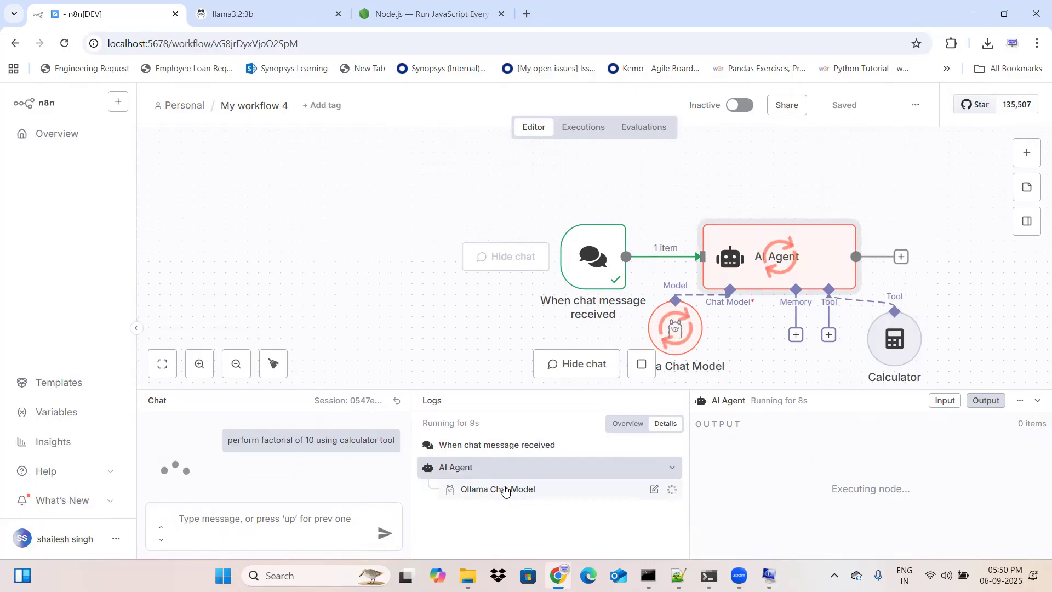
left_click(504, 489)
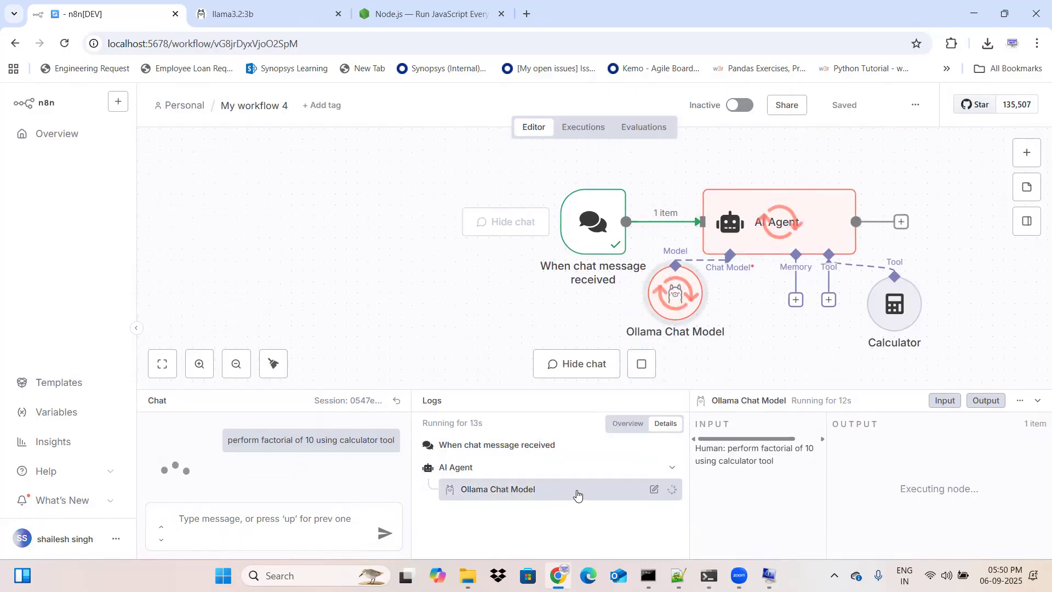
mouse_move(700, 455)
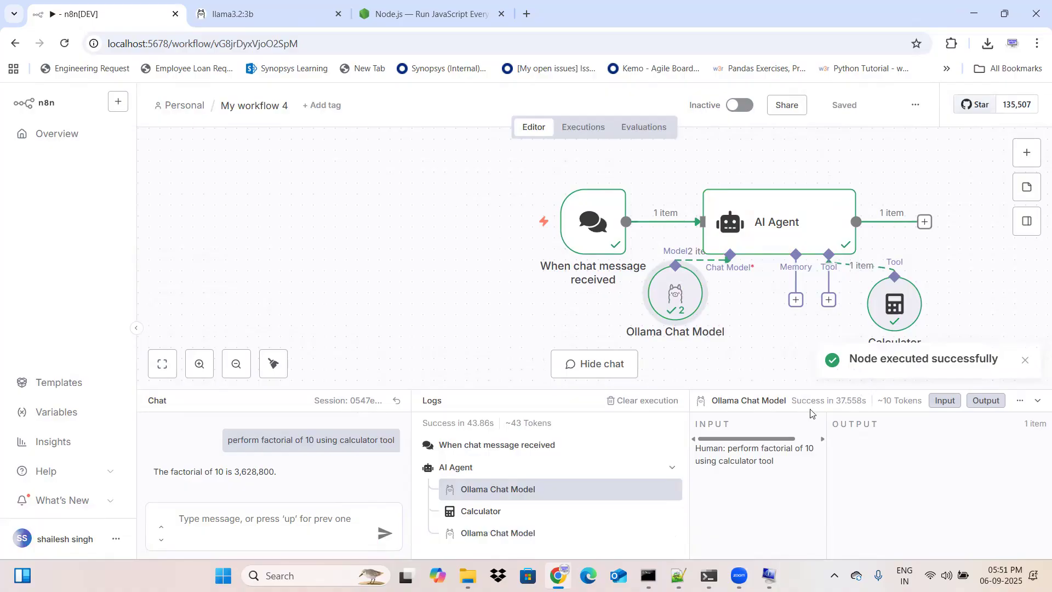
Step: Compare the logged input and output of the Calculator call and both Ollama Chat Model calls to trace the answer
left_click(578, 513)
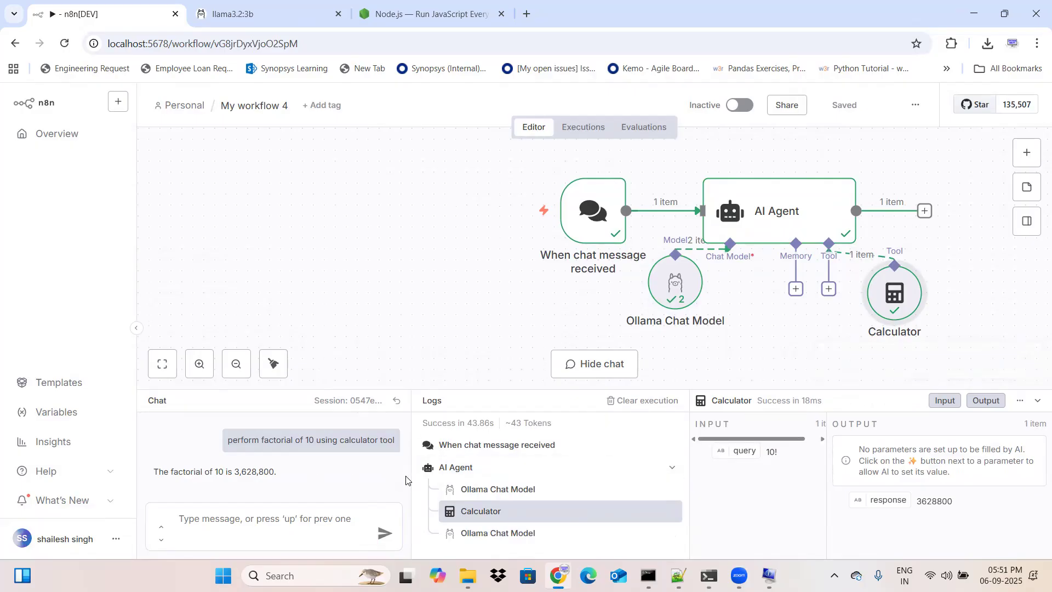
left_click(501, 533)
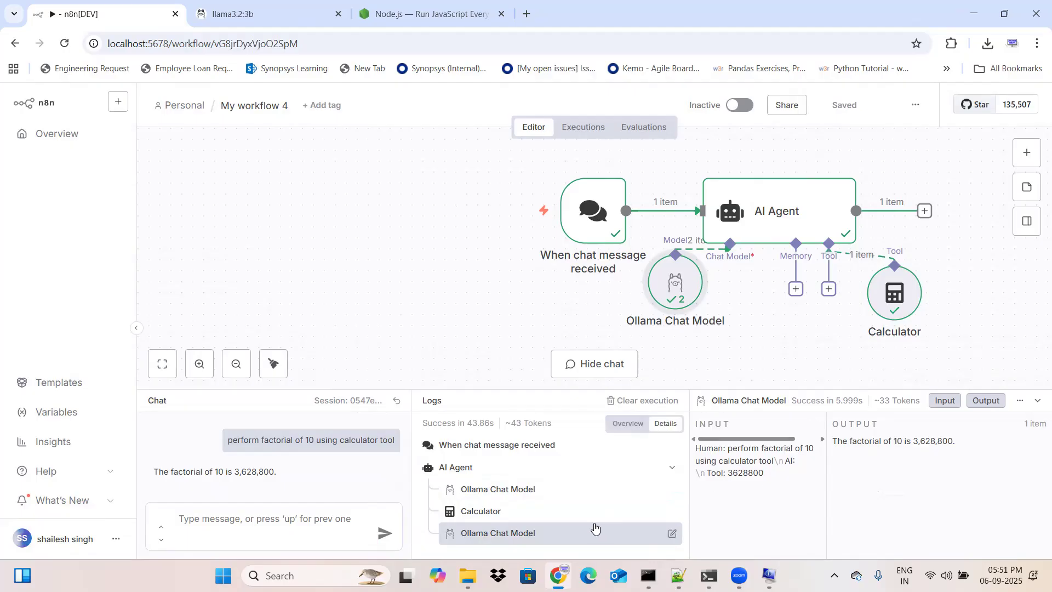
left_click(555, 509)
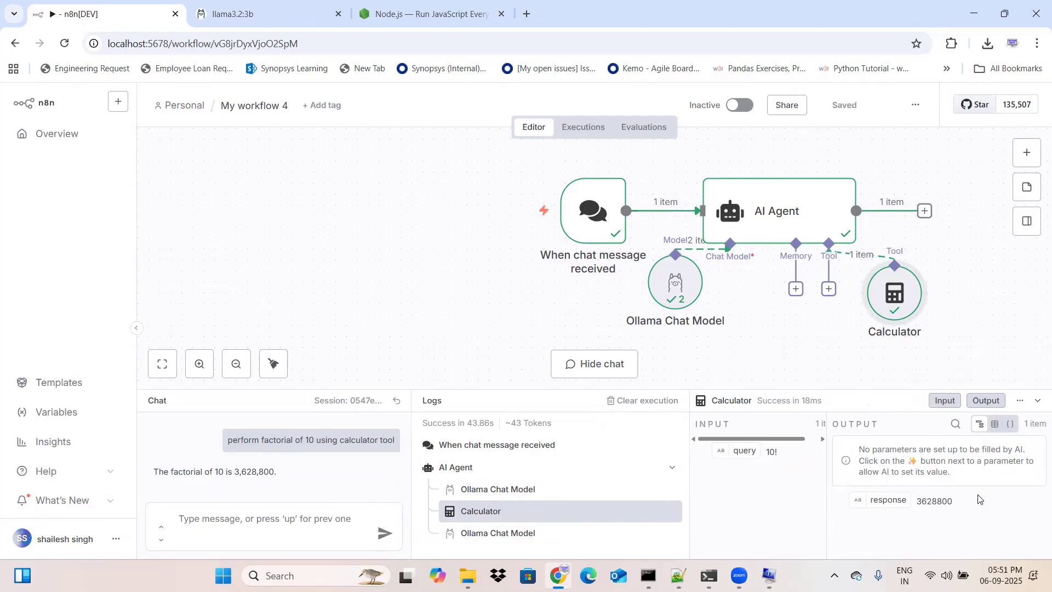
left_click_drag(980, 498, 912, 501)
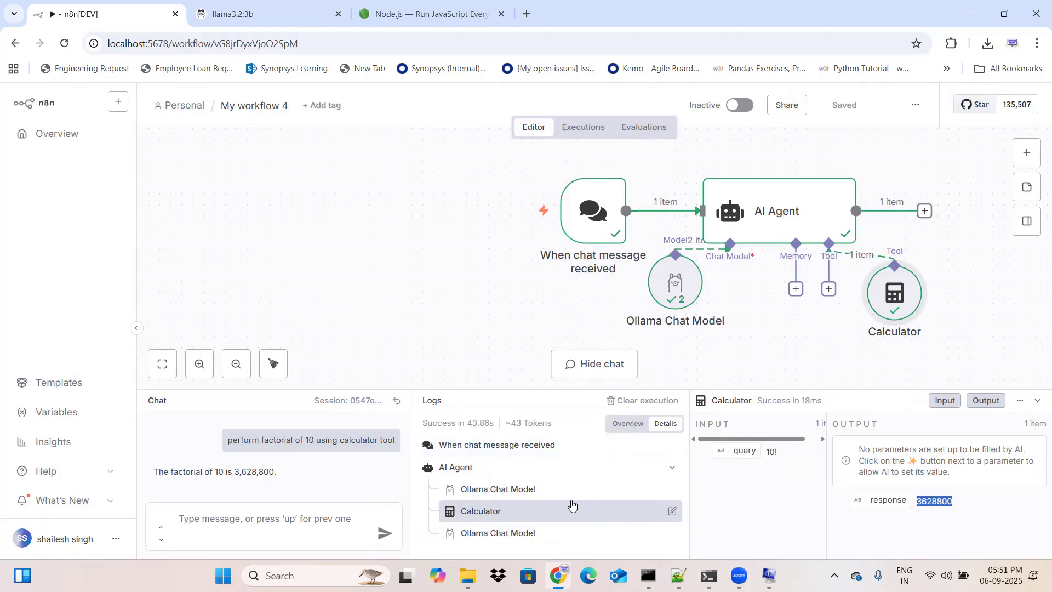
left_click(540, 490)
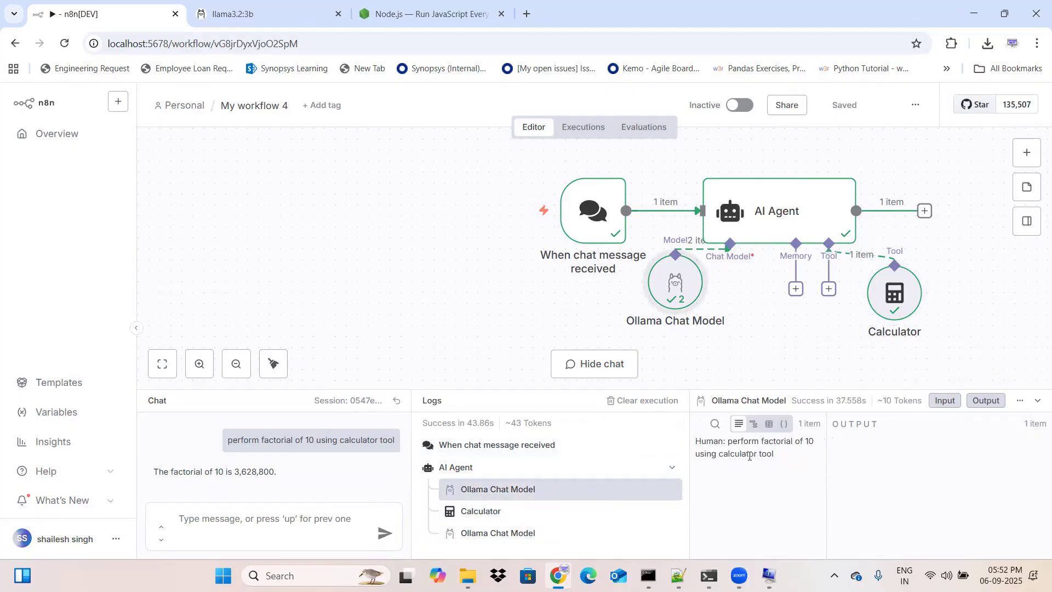
left_click(532, 513)
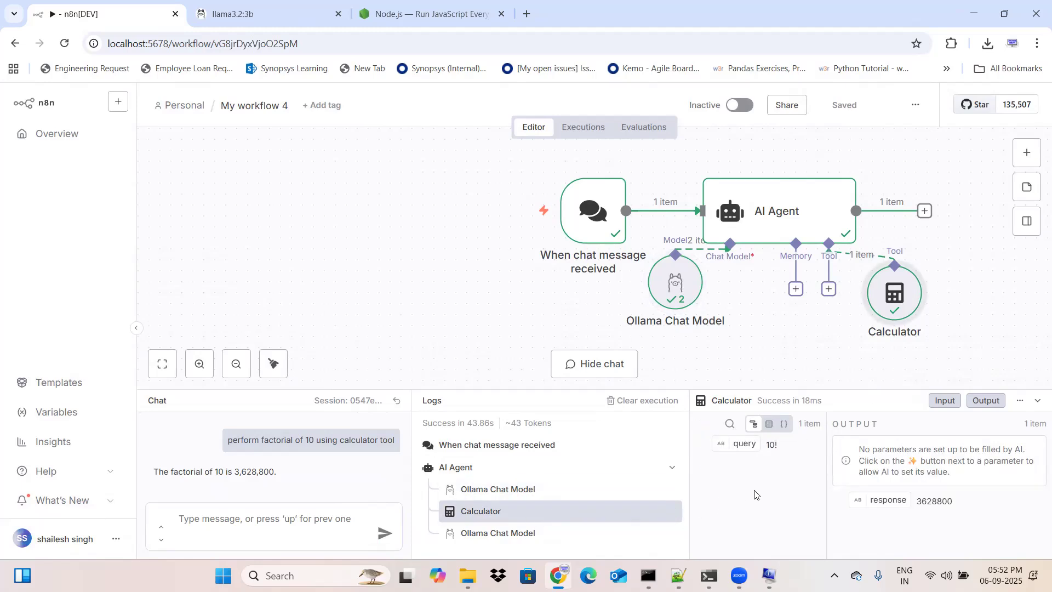
left_click(570, 541)
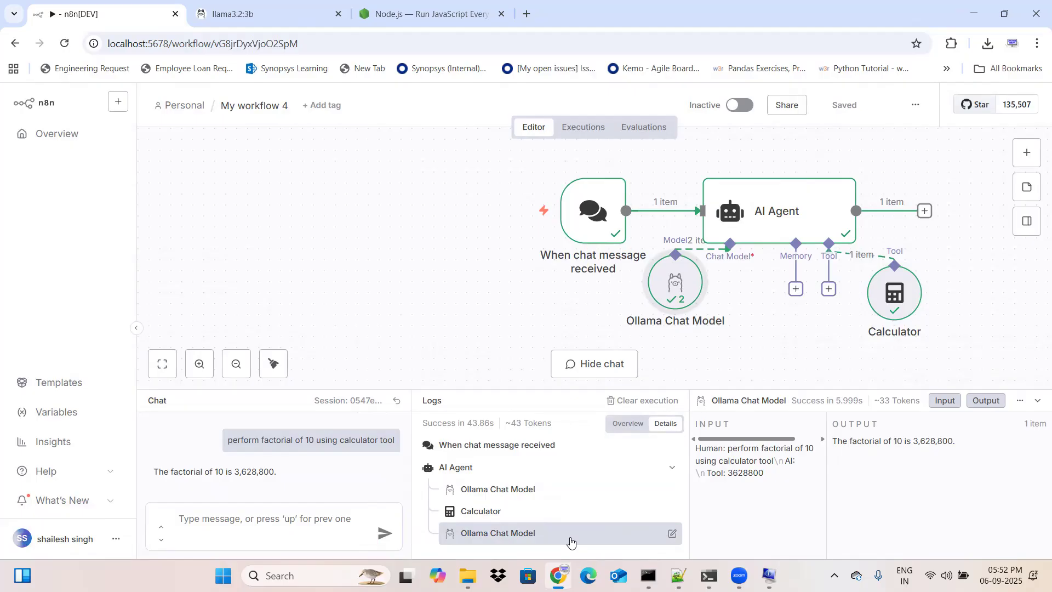
Step: Attach a Wikipedia tool to the AI Agent's Tool connector
left_click(828, 290)
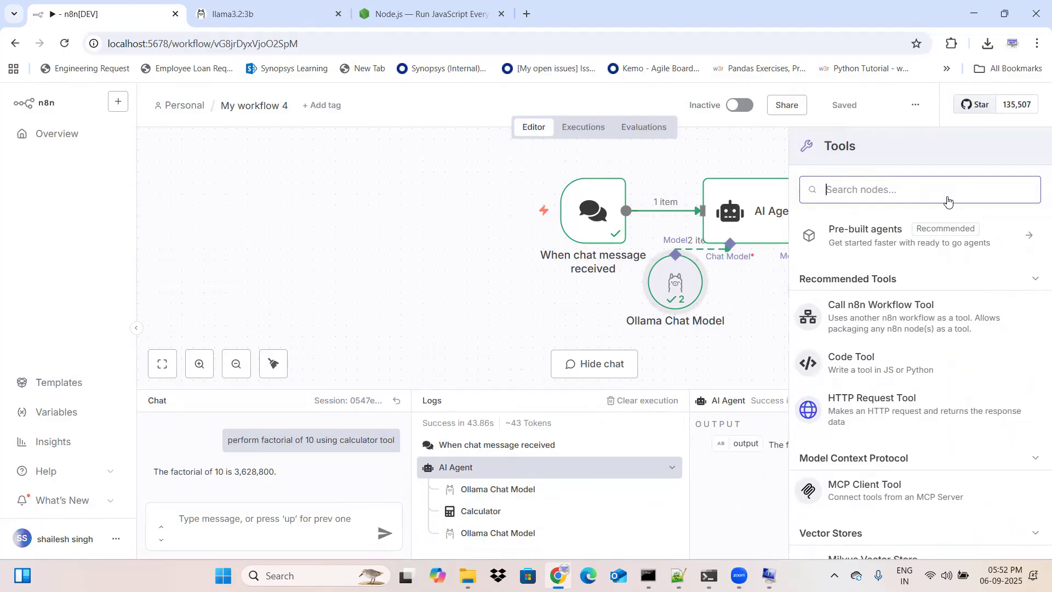
type("wiki")
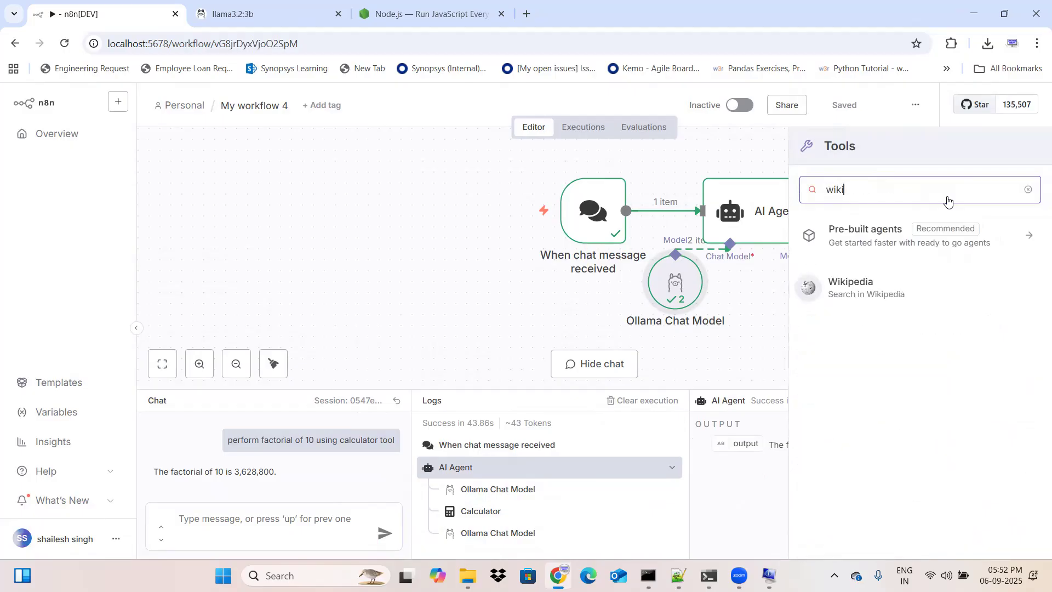
left_click(902, 299)
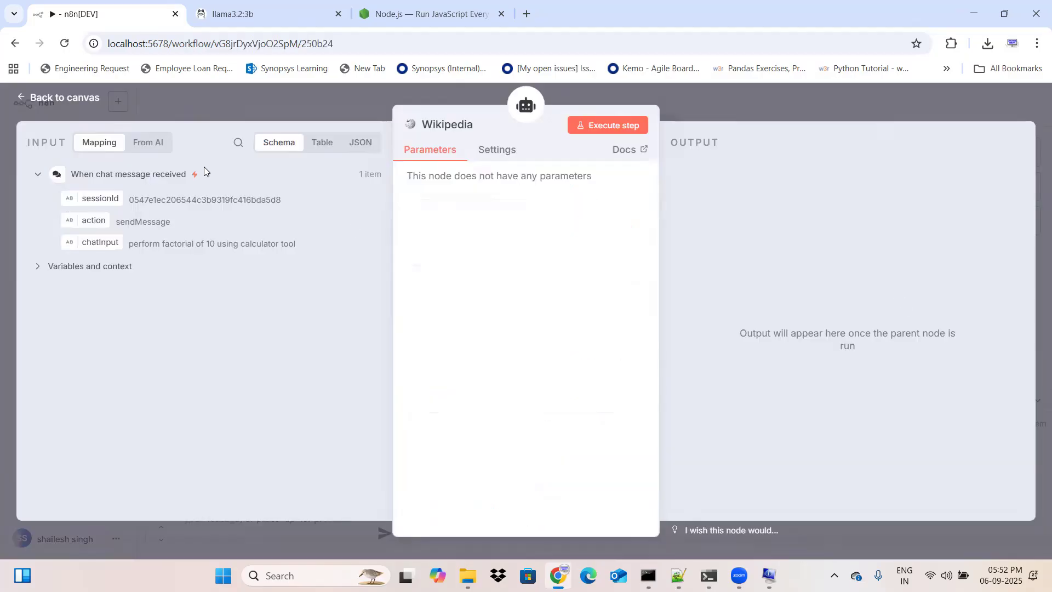
Step: Return to the workflow canvas and move the Wikipedia node directly below the AI Agent's Tool connector
left_click(60, 99)
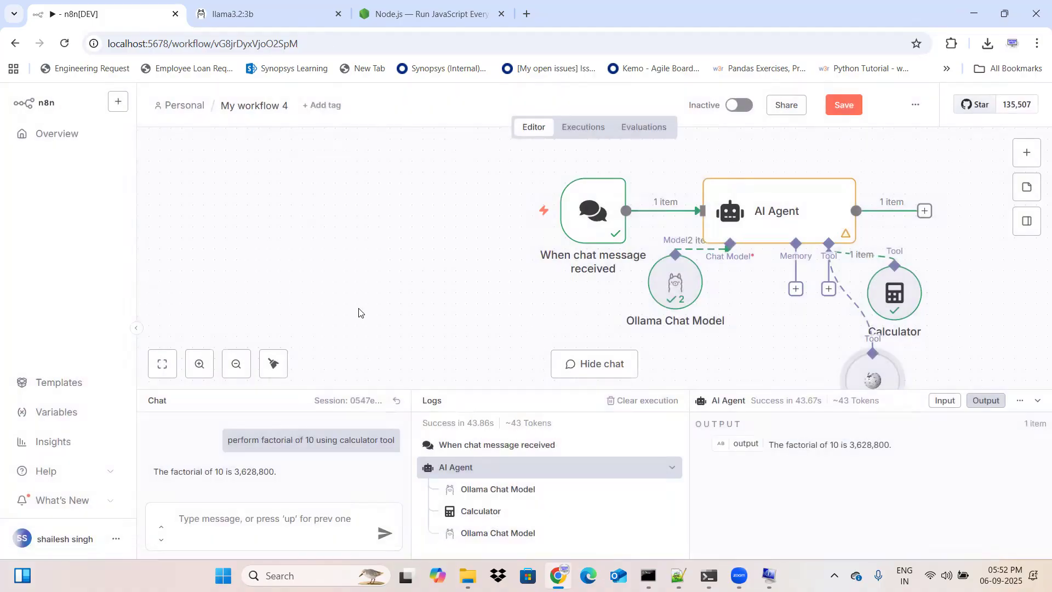
mouse_move(872, 367)
left_click_drag(873, 367, 828, 356)
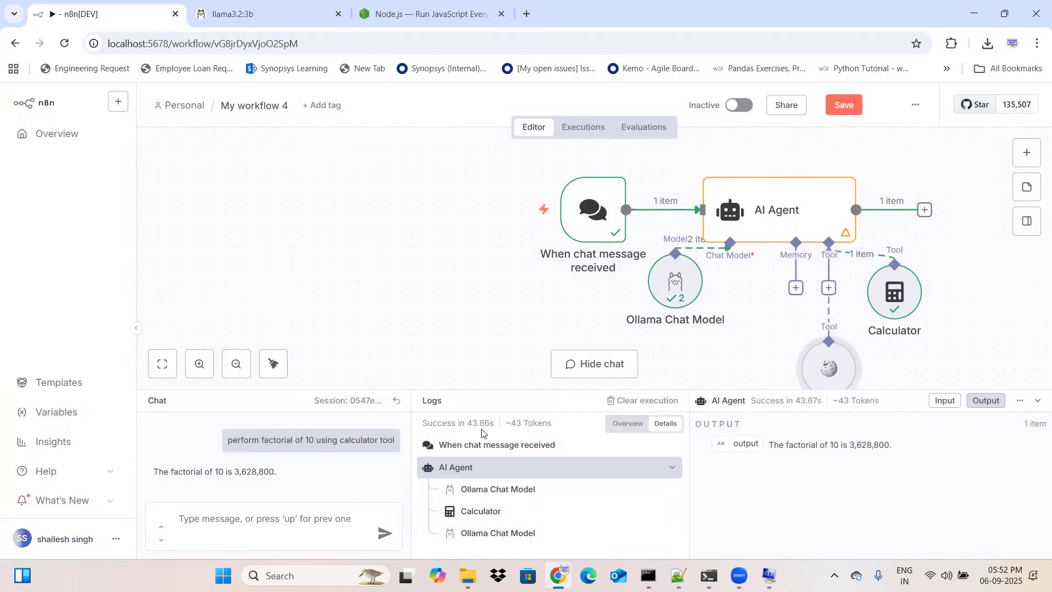
Step: Reset the chat session to clear the factorial conversation and its execution logs
left_click(246, 518)
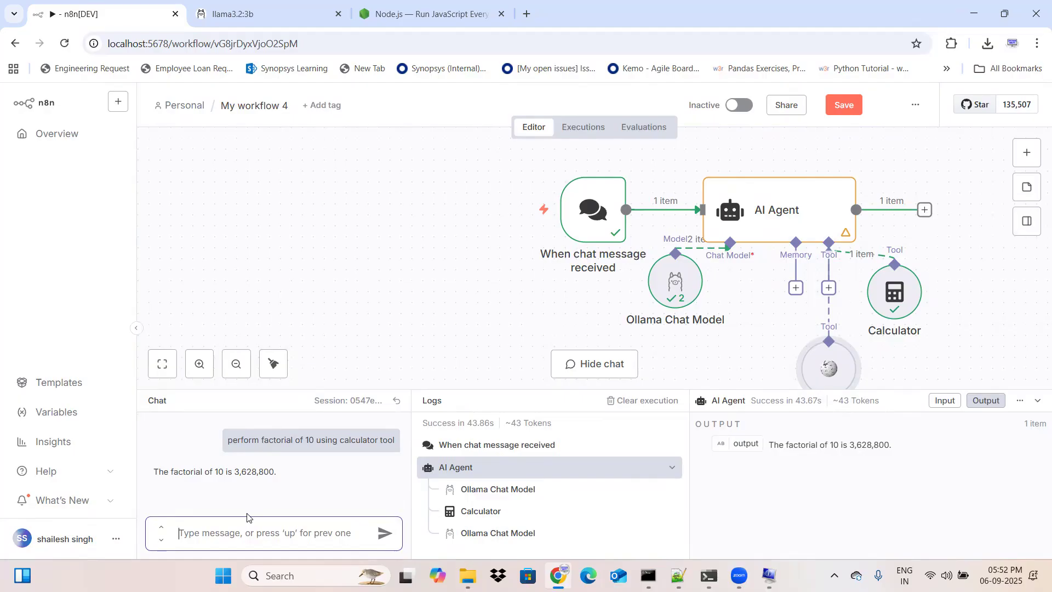
left_click(397, 401)
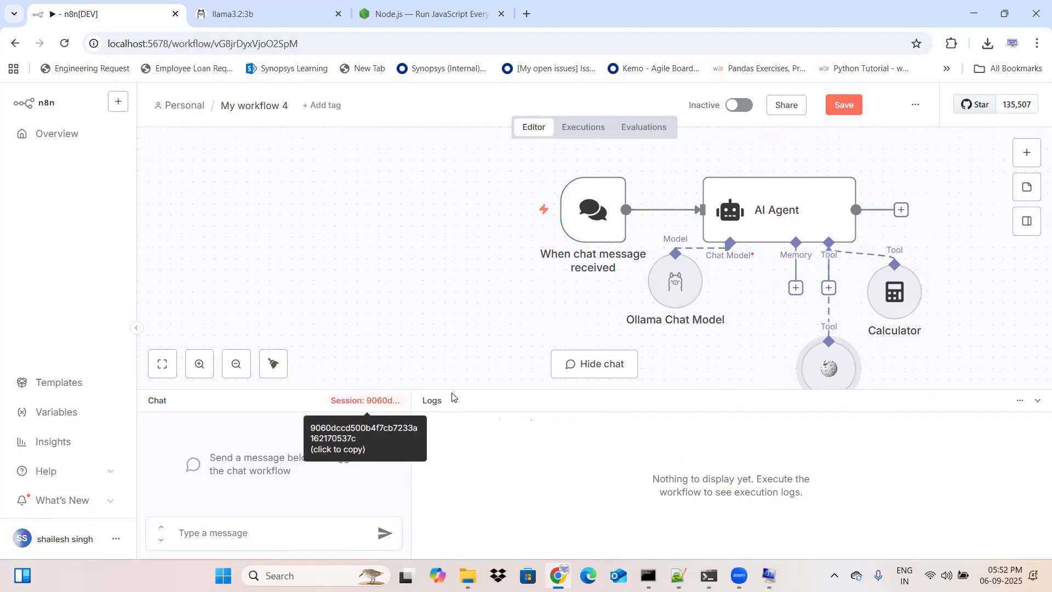
mouse_move(475, 389)
left_mouse_down()
mouse_move(471, 376)
mouse_move(471, 387)
left_mouse_up()
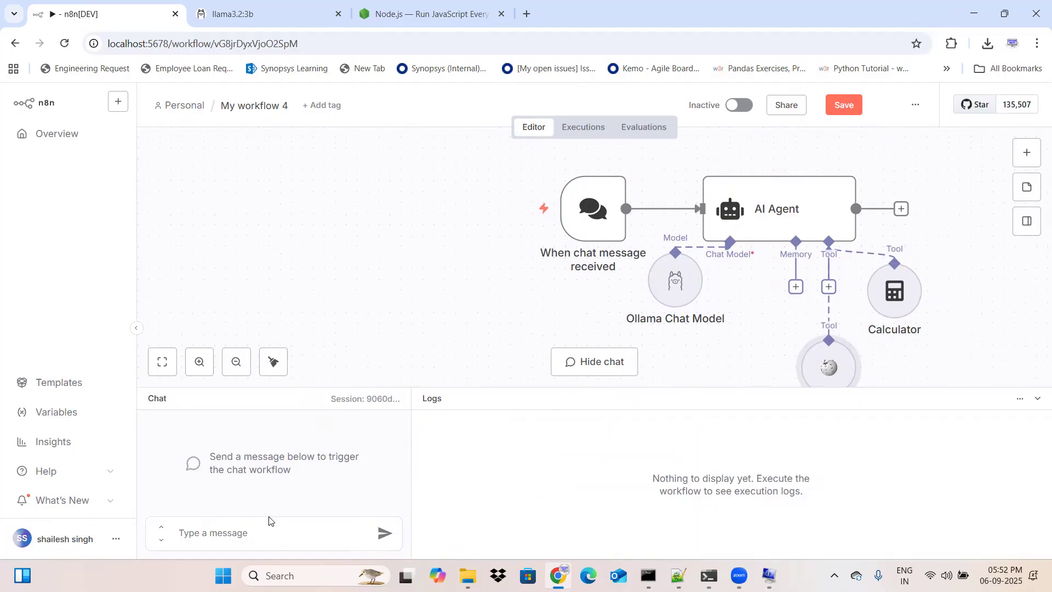
Step: Begin the chat message with "give me latest news on donal trump and"
left_click(268, 531)
type("gi")
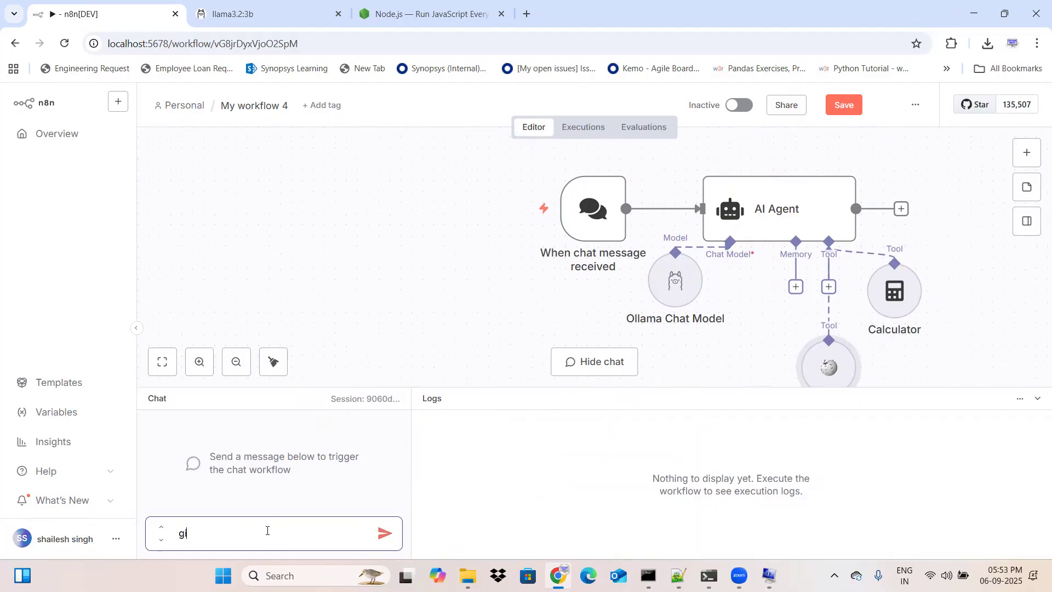
type("be==")
key("BackSpace")
key("BackSpace")
key("BackSpace")
key("BackSpace")
type("ve me latest news on donal trump and")
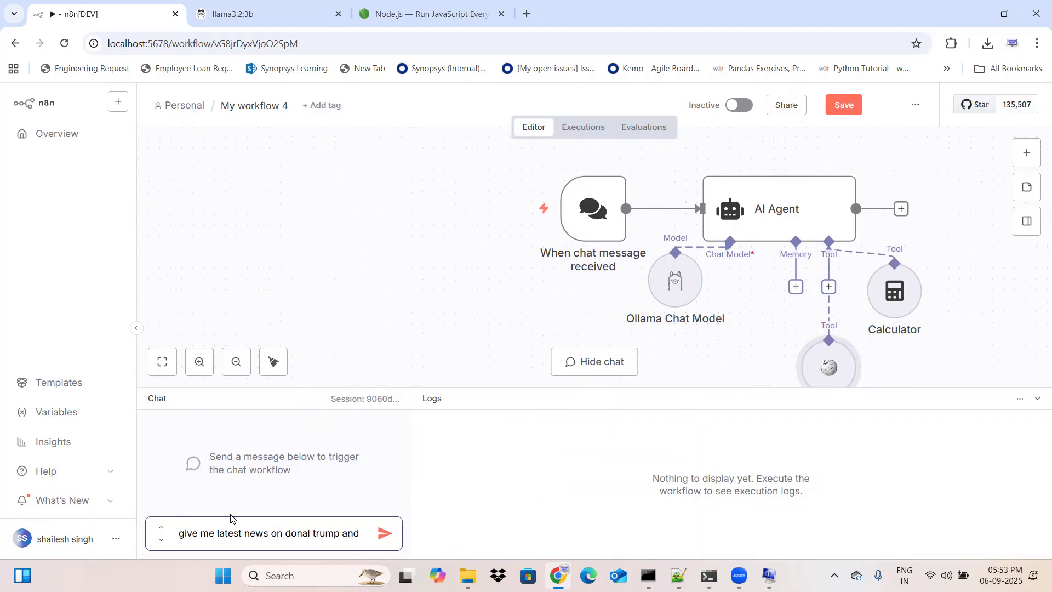
Step: Capitalize the D of "Donal" in the draft and complete the message with "Narendra modi"
left_click(292, 534)
key("BackSpace")
type("D")
left_click(361, 533)
type("nARENDRA")
key("BackSpace")
key("BackSpace")
key("BackSpace")
key("BackSpace")
key("BackSpace")
key("BackSpace")
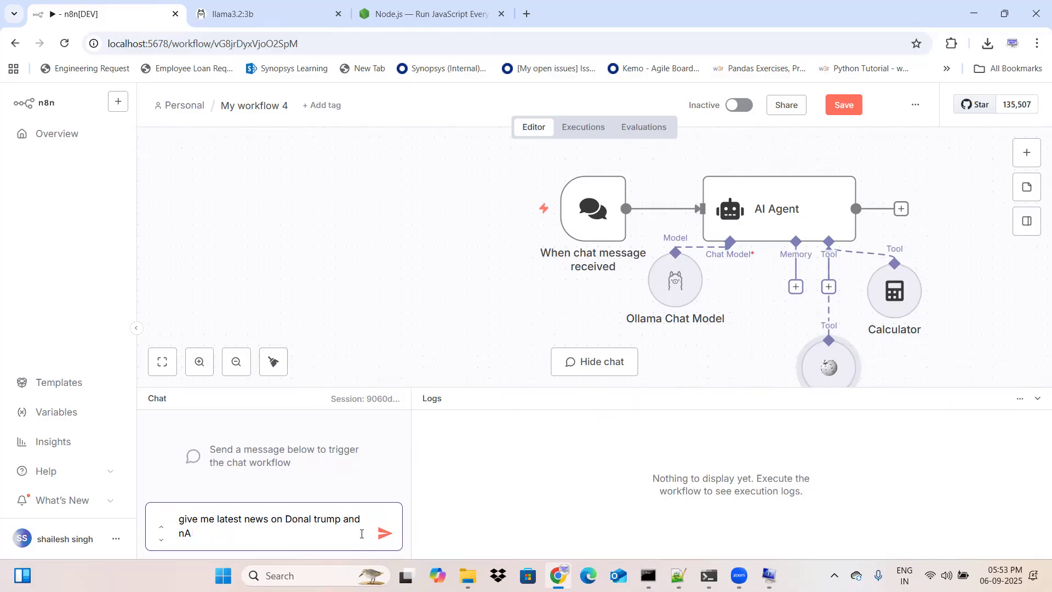
key("BackSpace")
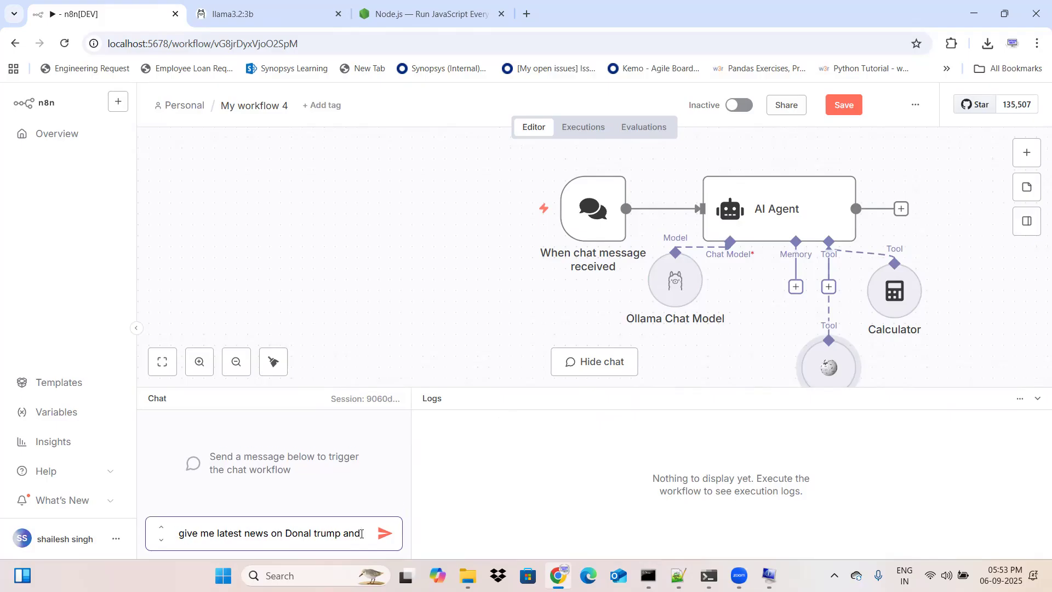
type("Naren")
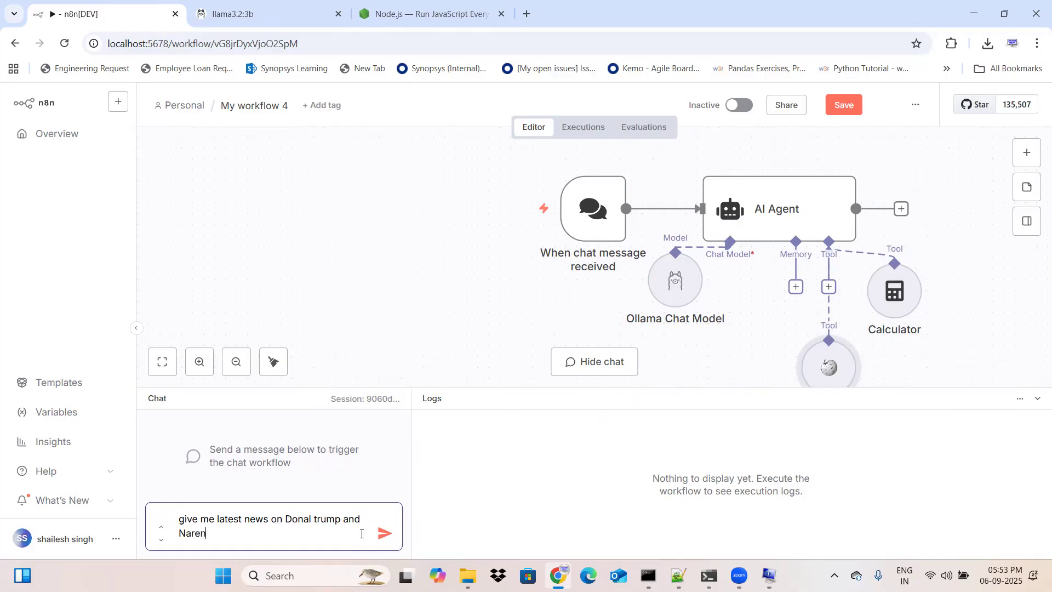
type("dra modi")
Step: Correct the spelling to "Donald" and "Modi" and send the message to run the workflow
left_click(311, 519)
type("d")
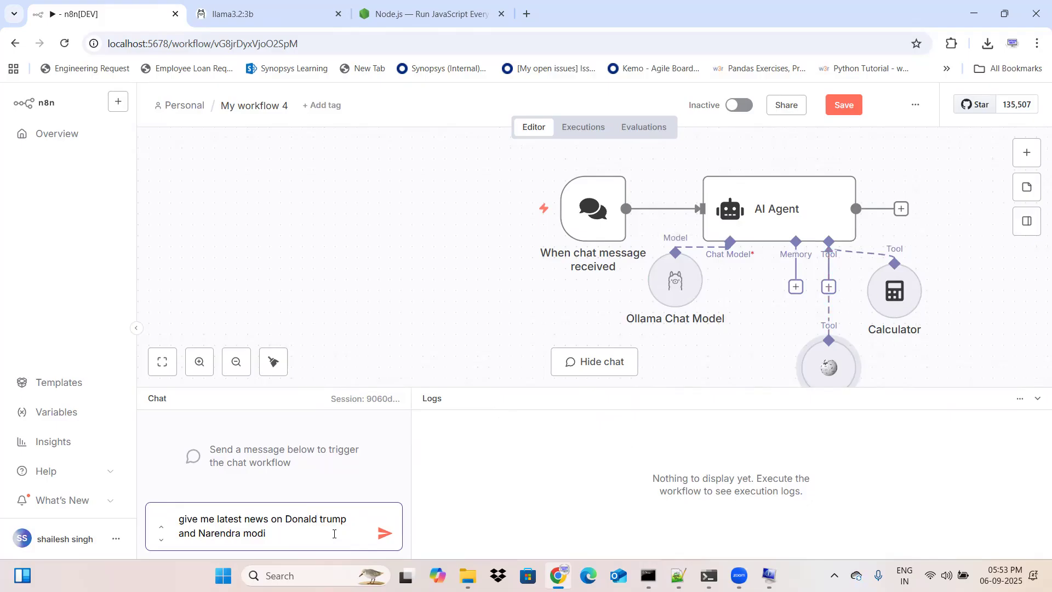
left_click(251, 531)
key("BackSpace")
type("M")
left_click(385, 533)
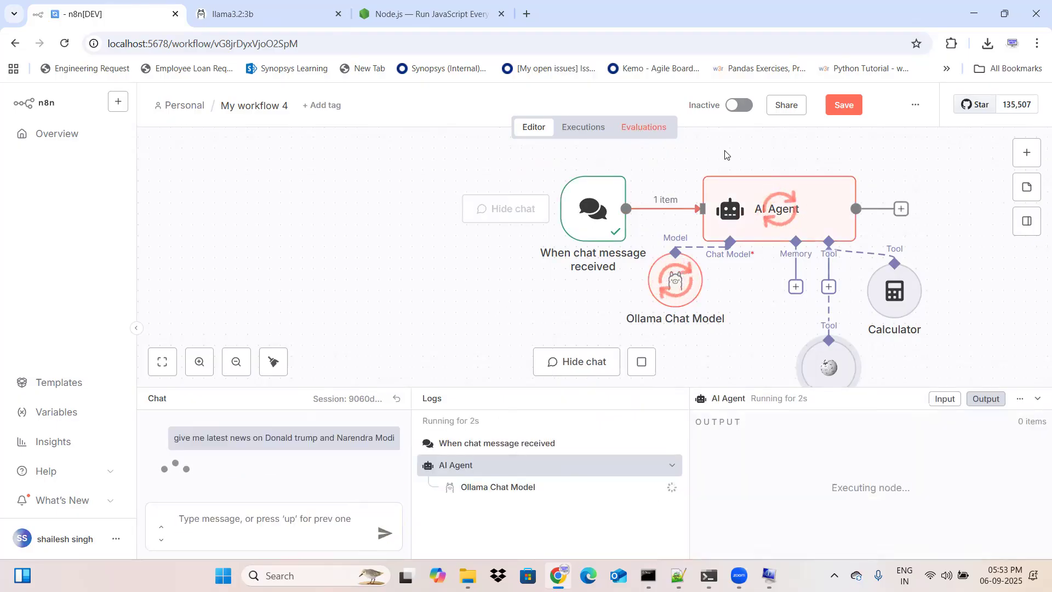
Step: Open the Wikipedia call's log details during the run and enlarge the logs area for reading
mouse_move(563, 155)
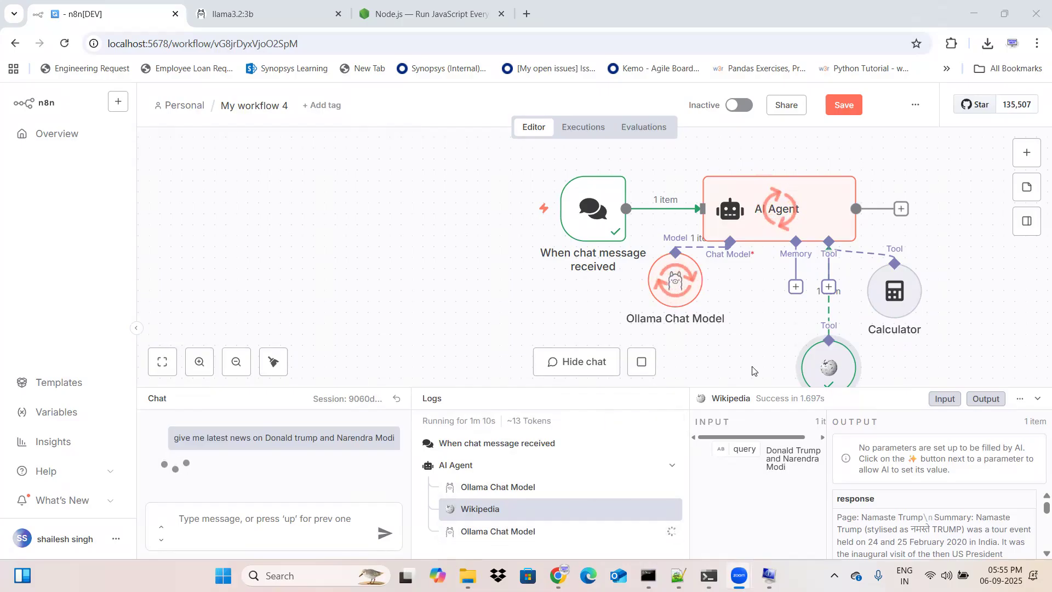
scroll(988, 333, "down", 1)
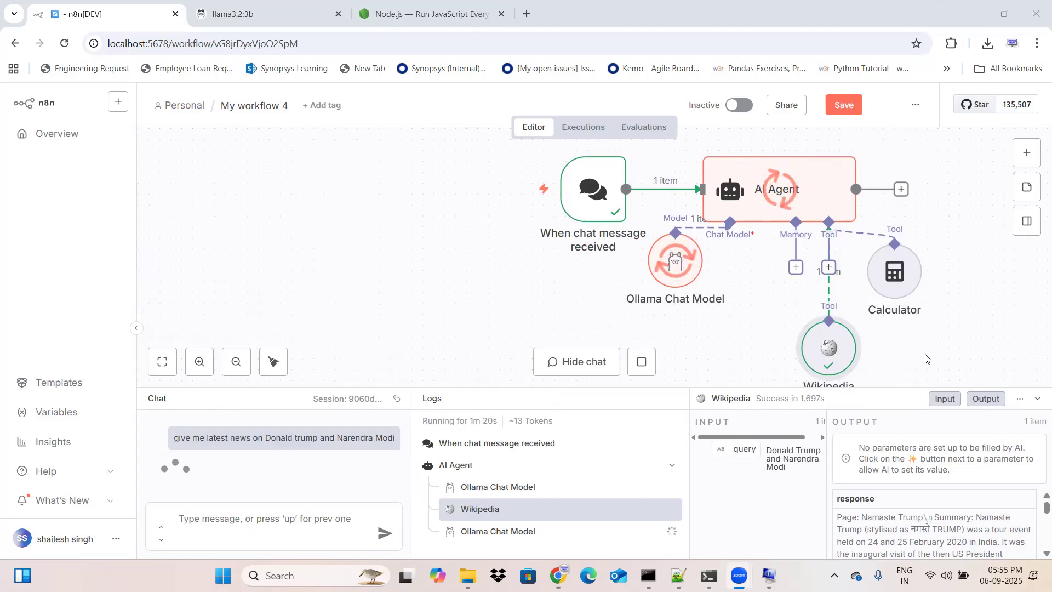
scroll(912, 354, "down", 1)
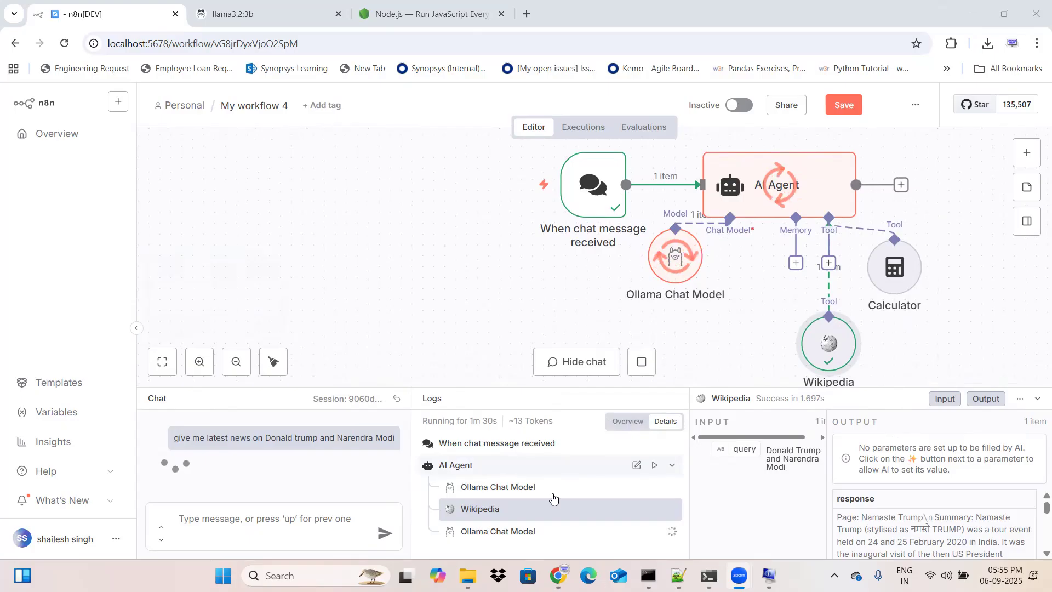
left_click(534, 518)
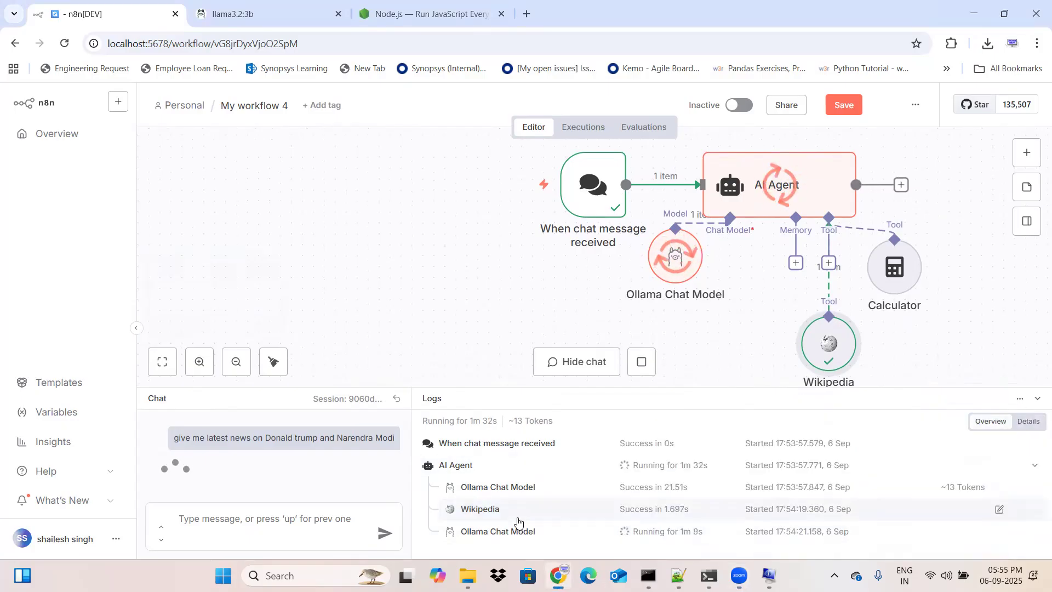
left_click(531, 510)
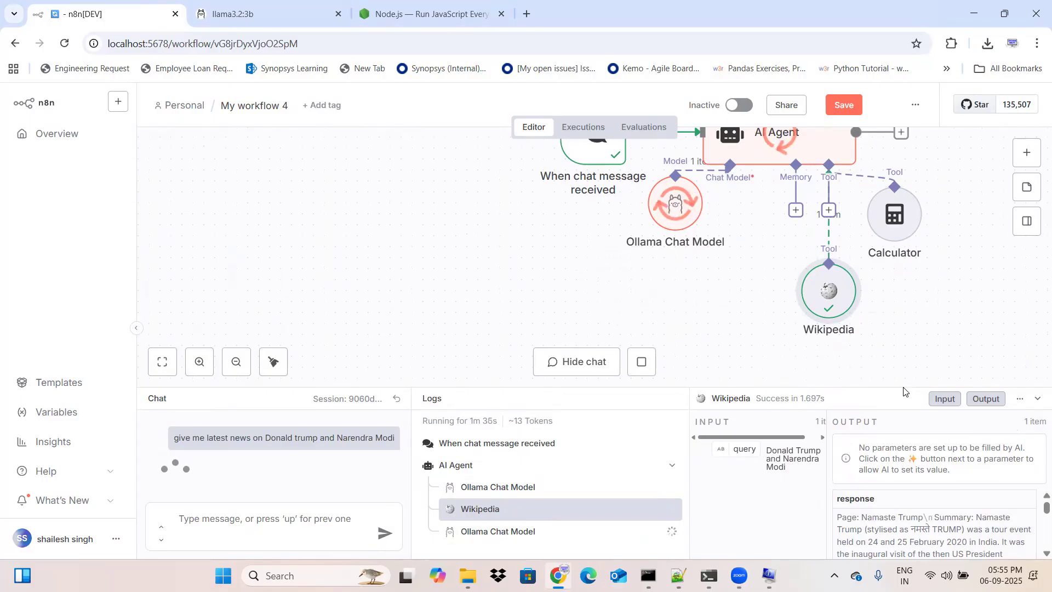
scroll(899, 509, "down", 1)
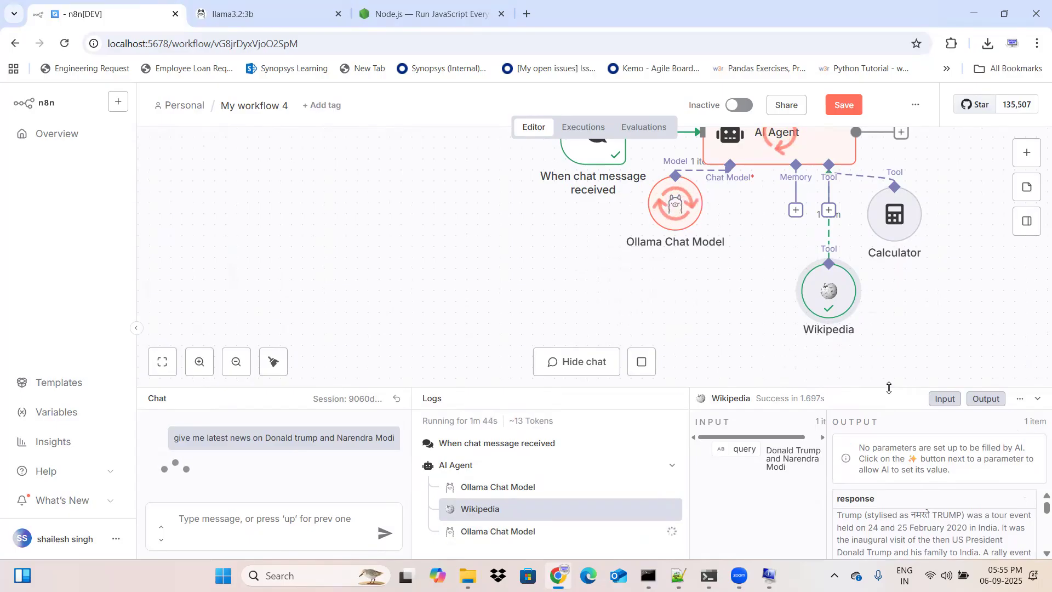
left_click_drag(889, 389, 907, 268)
Step: Read through the Wikipedia tool's full response text for the Donald Trump and Narendra Modi query
scroll(910, 434, "up", 1)
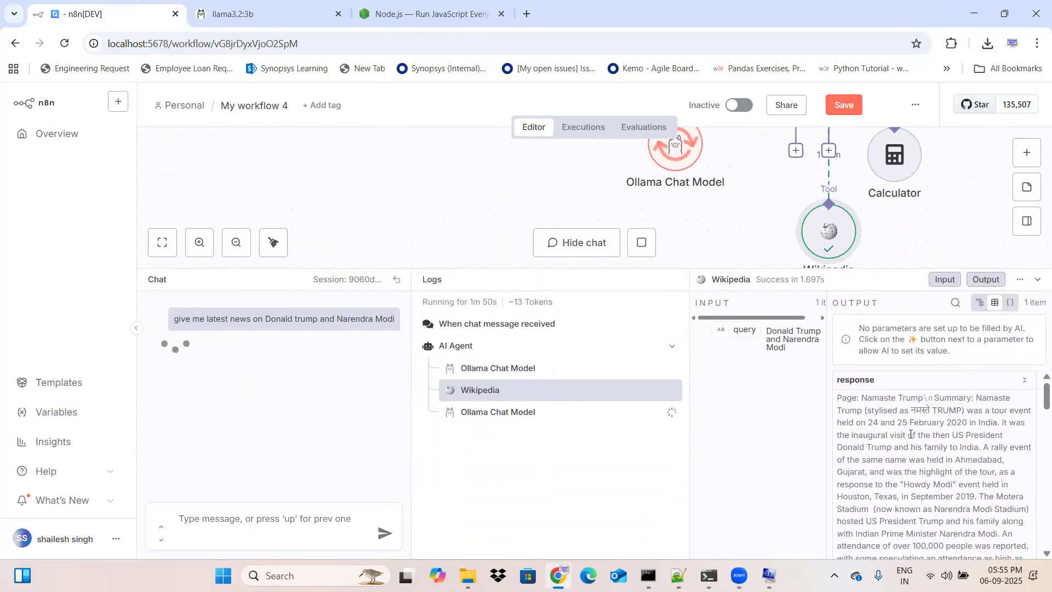
scroll(911, 434, "down", 1)
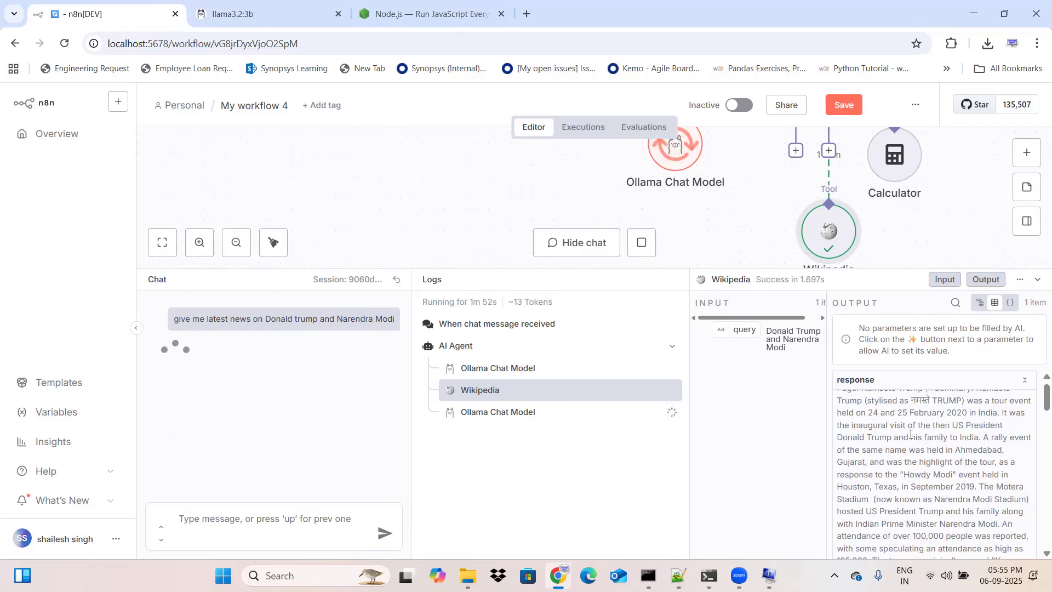
scroll(911, 434, "up", 1)
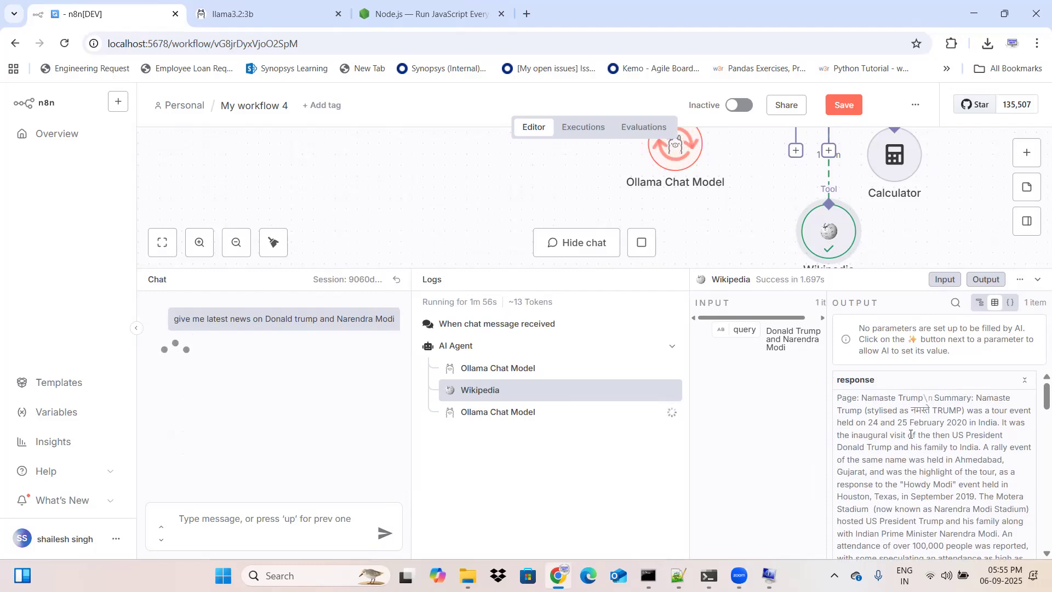
scroll(902, 466, "down", 1)
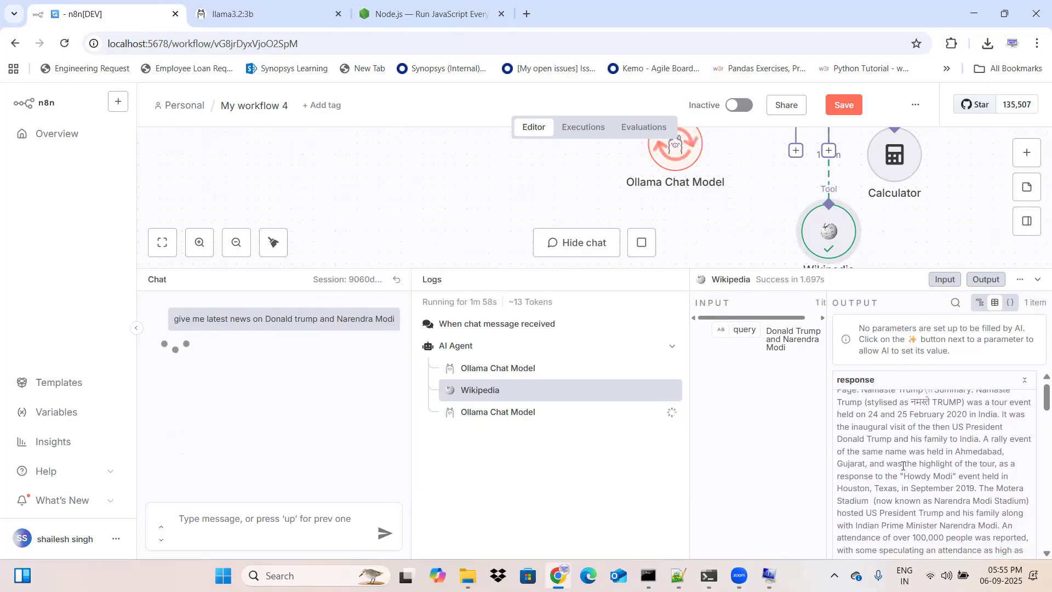
scroll(903, 466, "down", 4)
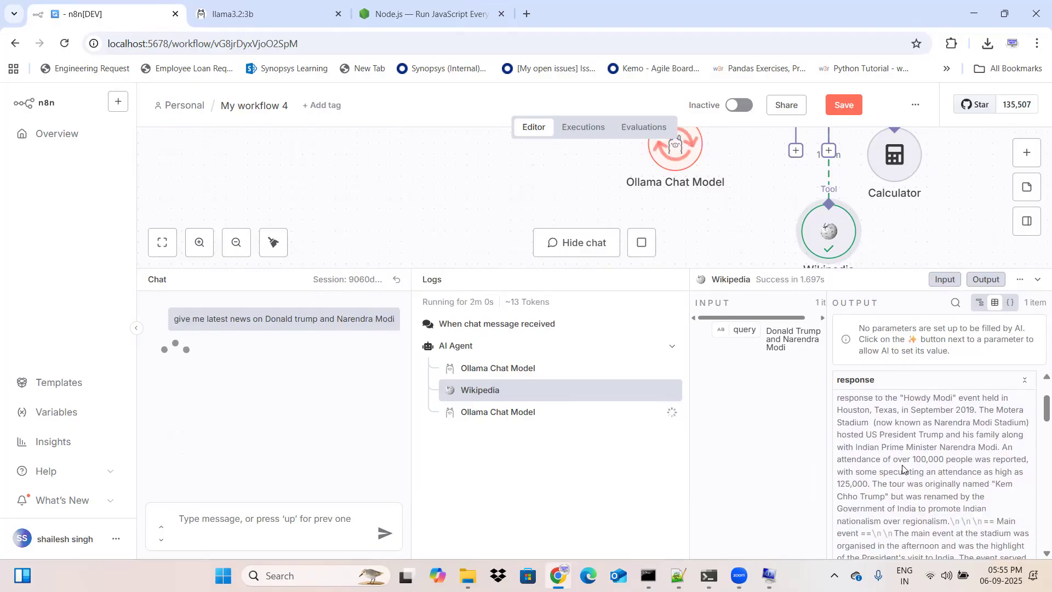
scroll(903, 465, "down", 1)
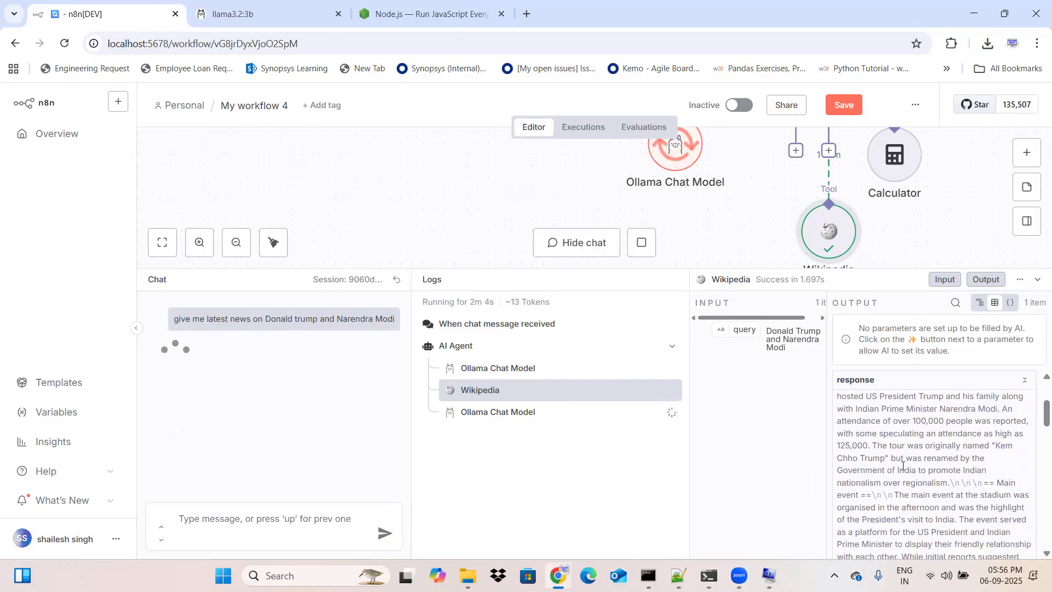
scroll(903, 465, "down", 2)
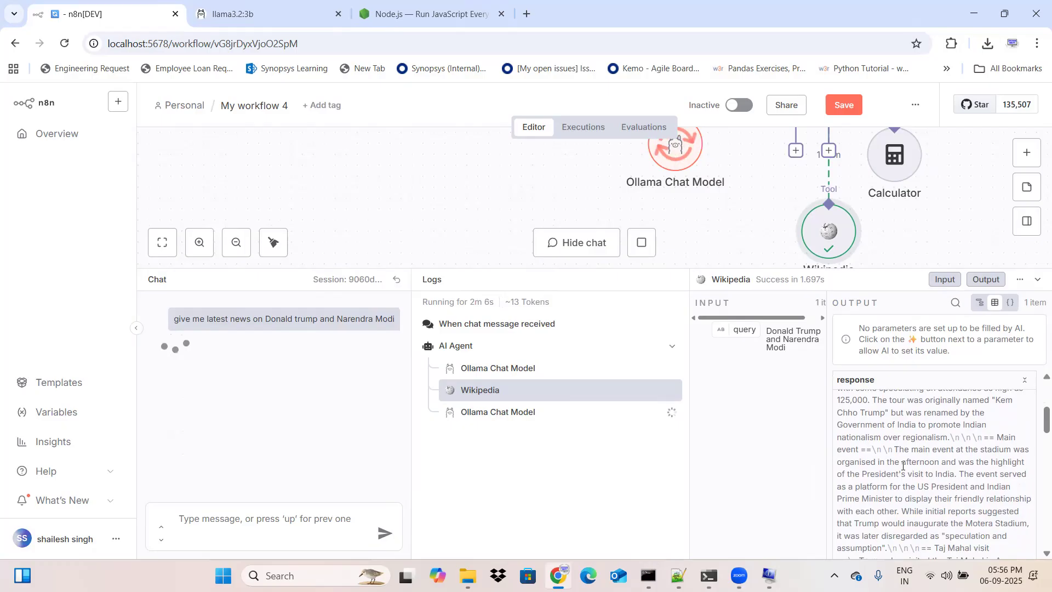
scroll(903, 466, "down", 2)
scroll(903, 466, "down", 2)
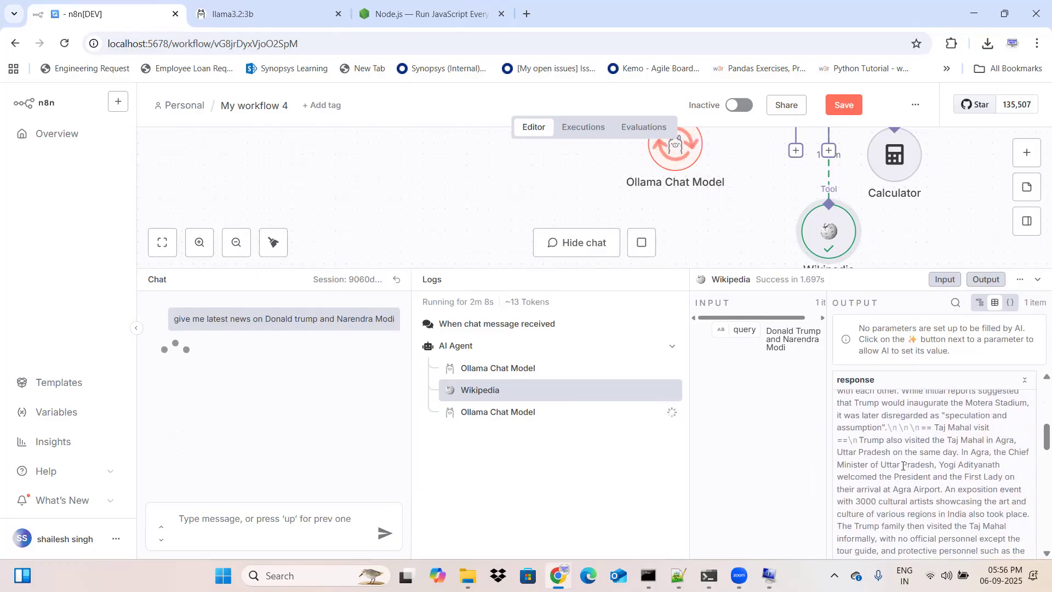
scroll(902, 465, "down", 1)
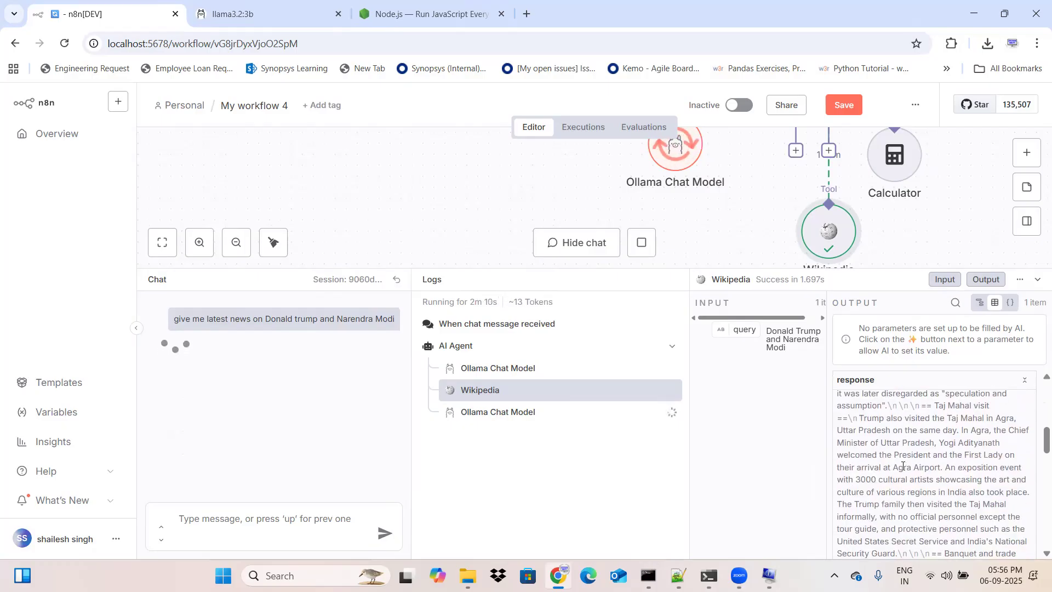
scroll(903, 465, "down", 1)
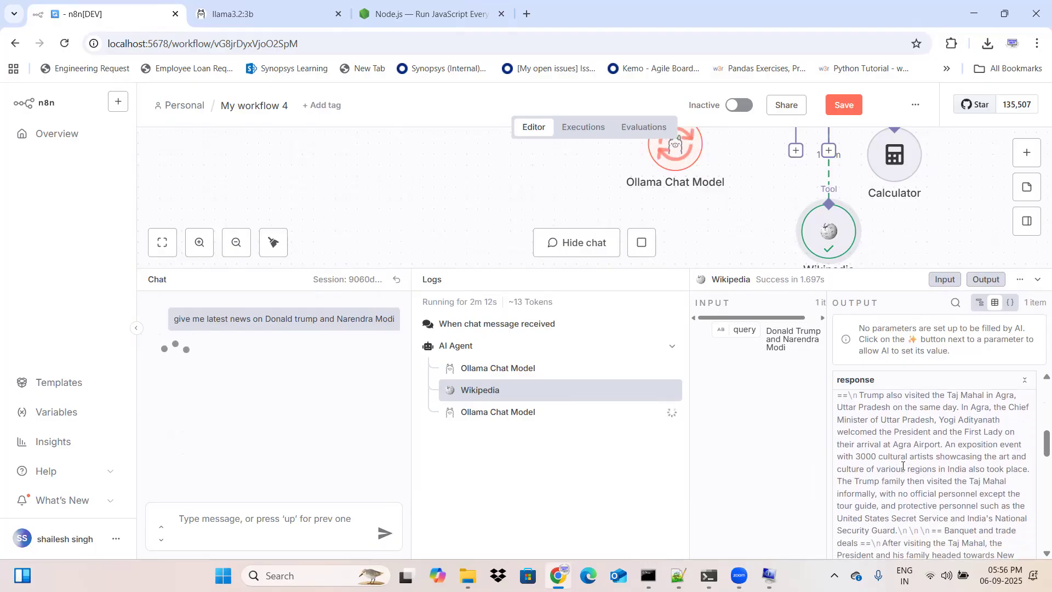
scroll(903, 466, "down", 4)
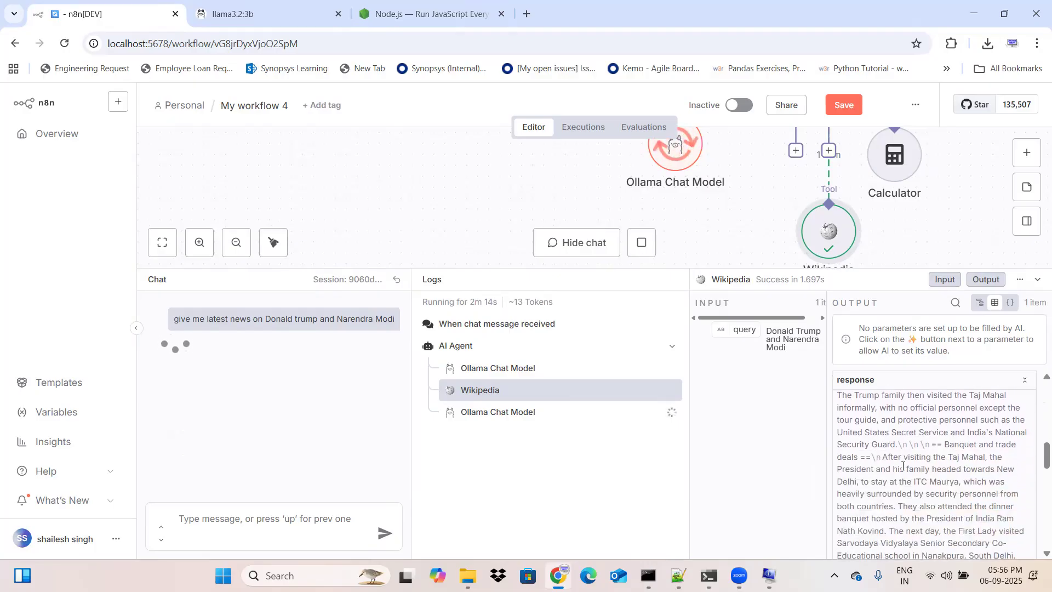
scroll(903, 466, "down", 3)
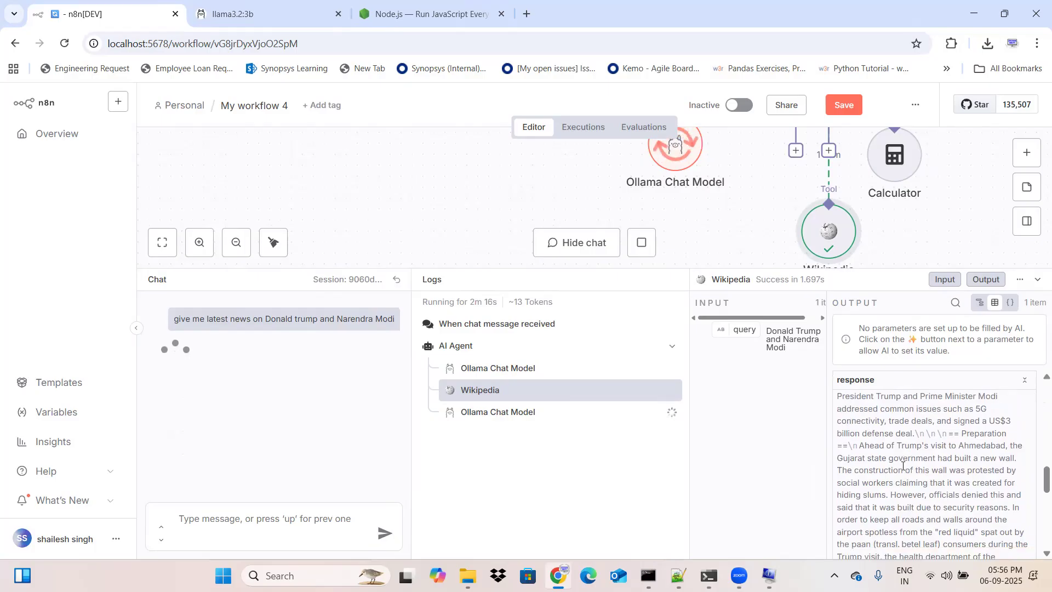
scroll(903, 466, "down", 3)
scroll(903, 466, "down", 2)
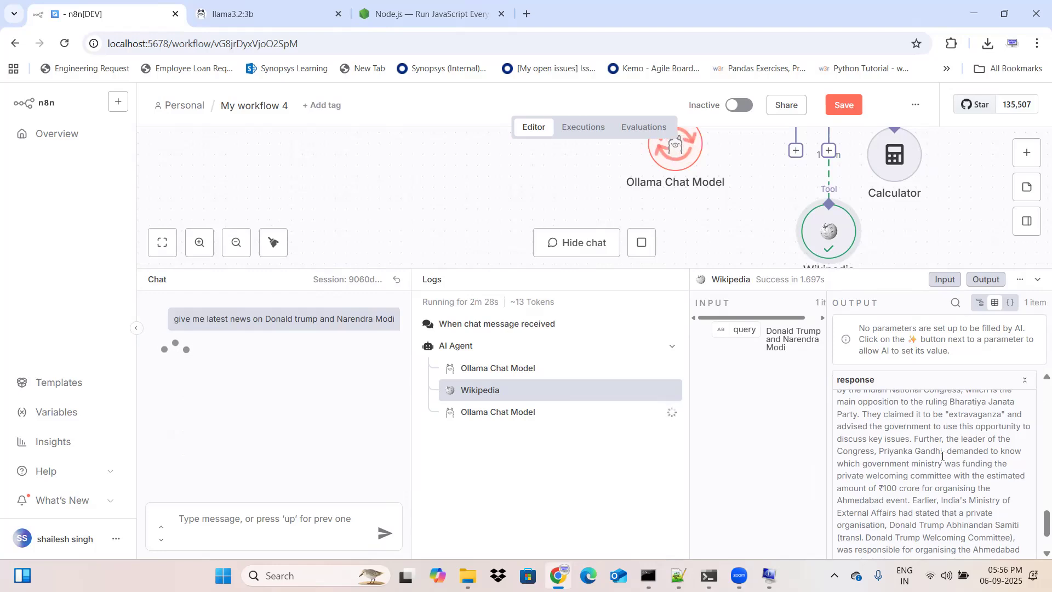
scroll(928, 470, "down", 1)
scroll(928, 472, "down", 4)
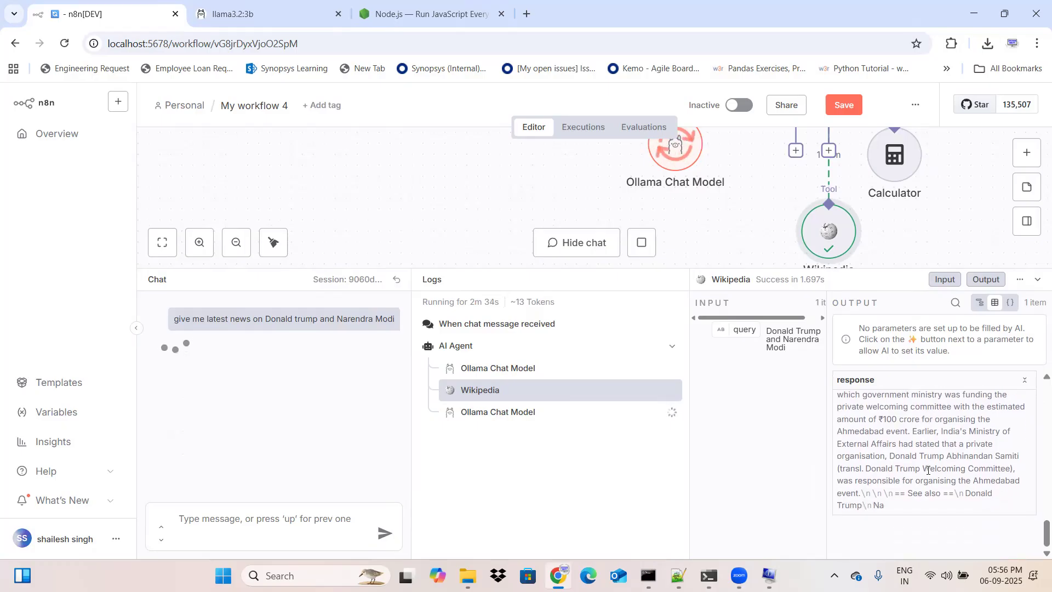
scroll(927, 470, "up", 6)
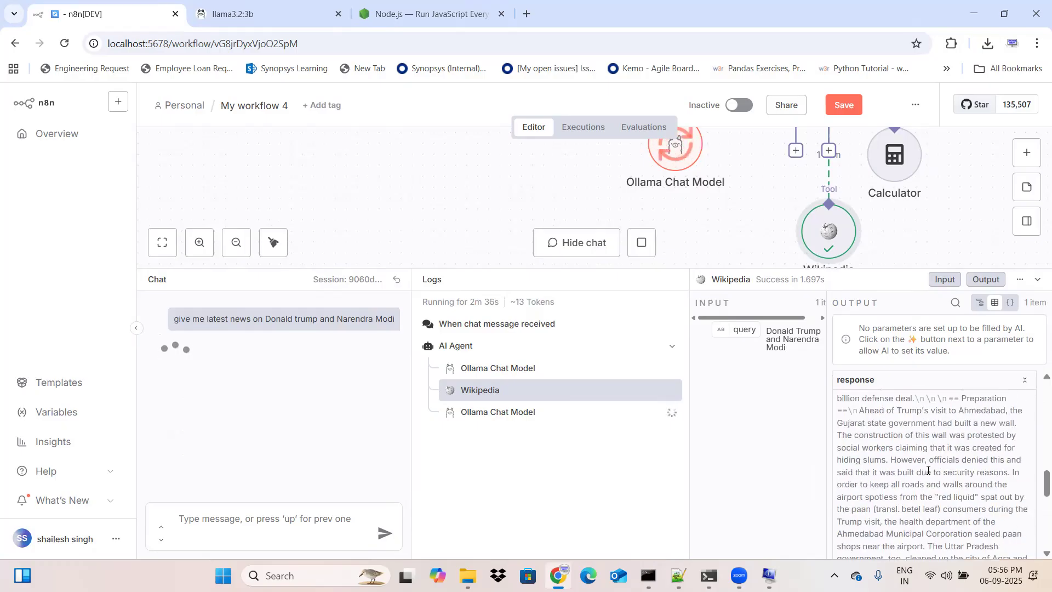
scroll(928, 470, "up", 8)
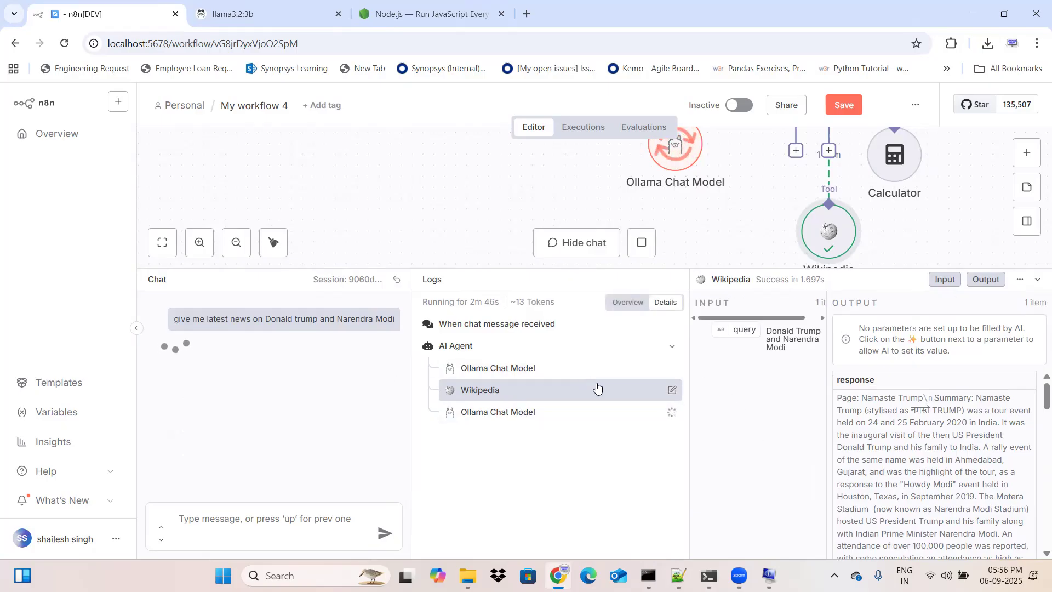
scroll(900, 472, "down", 8)
scroll(901, 471, "down", 10)
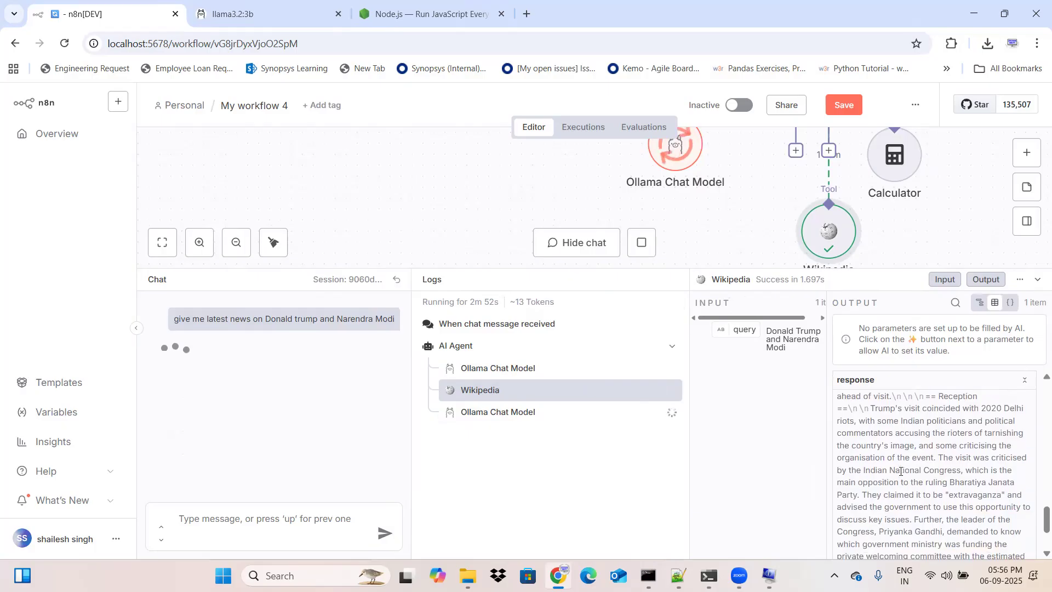
Step: Return to the beginning of the Wikipedia response and bring the AI Agent node back into view on the canvas
scroll(901, 471, "down", 3)
scroll(901, 471, "up", 20)
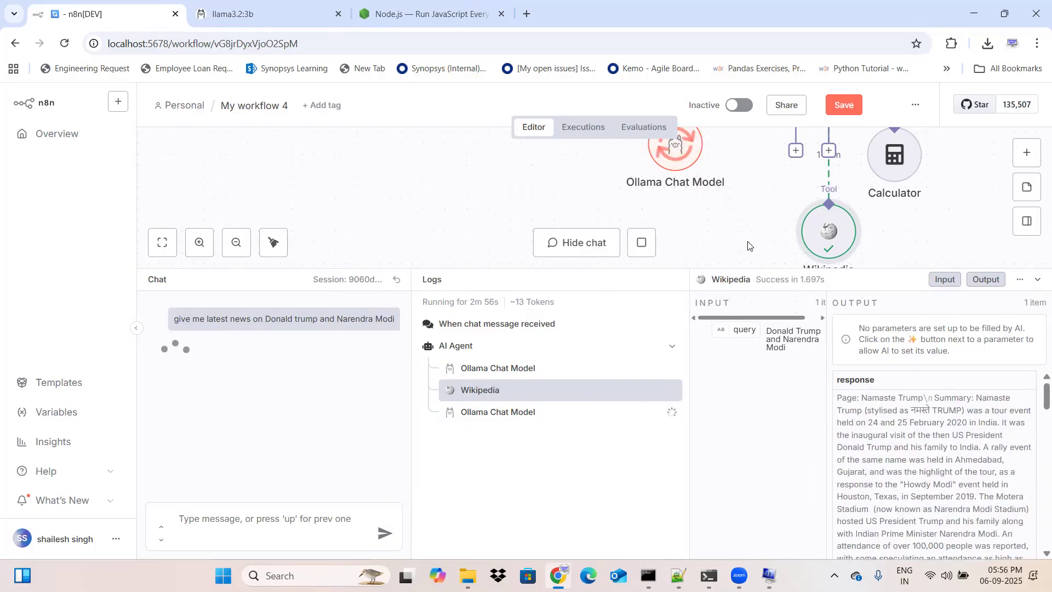
scroll(747, 241, "up", 5)
scroll(748, 247, "down", 2)
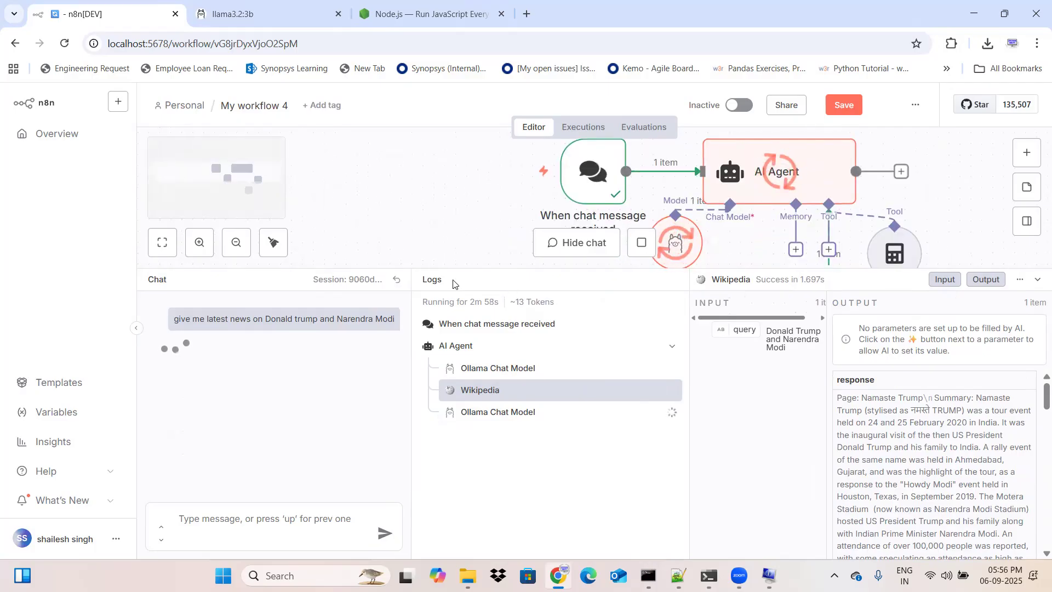
Step: Reset the chat session to start a new conversation and shrink the chat and logs area to show more of the workflow
left_click(394, 283)
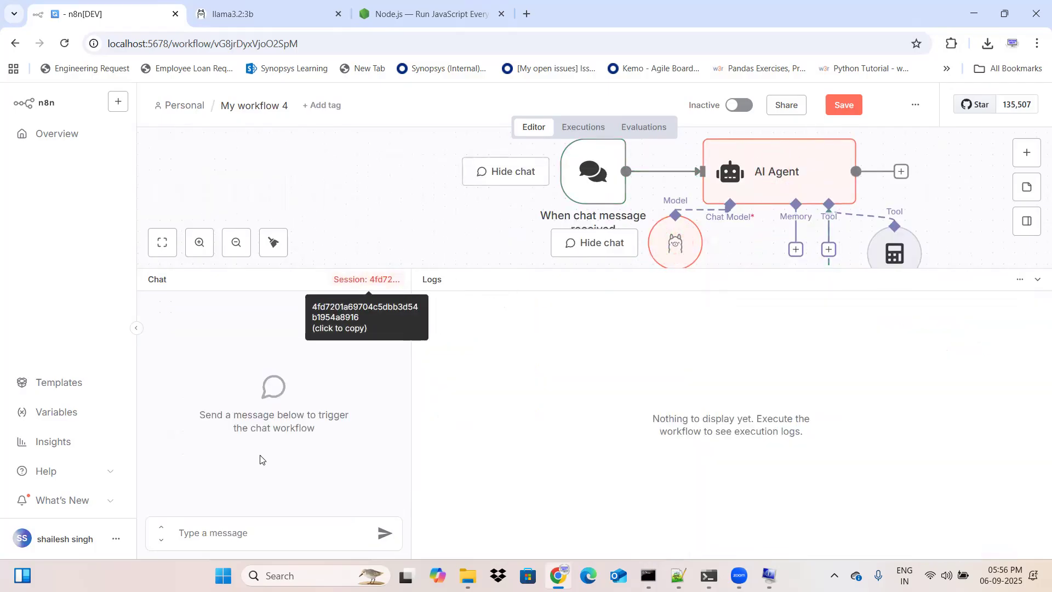
left_click(270, 526)
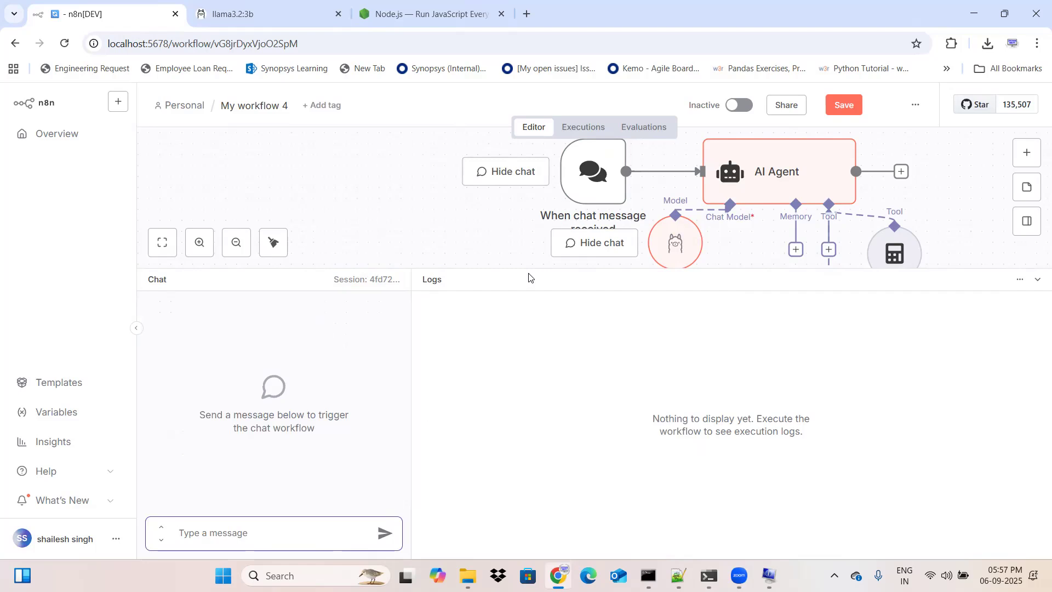
left_click_drag(526, 270, 531, 324)
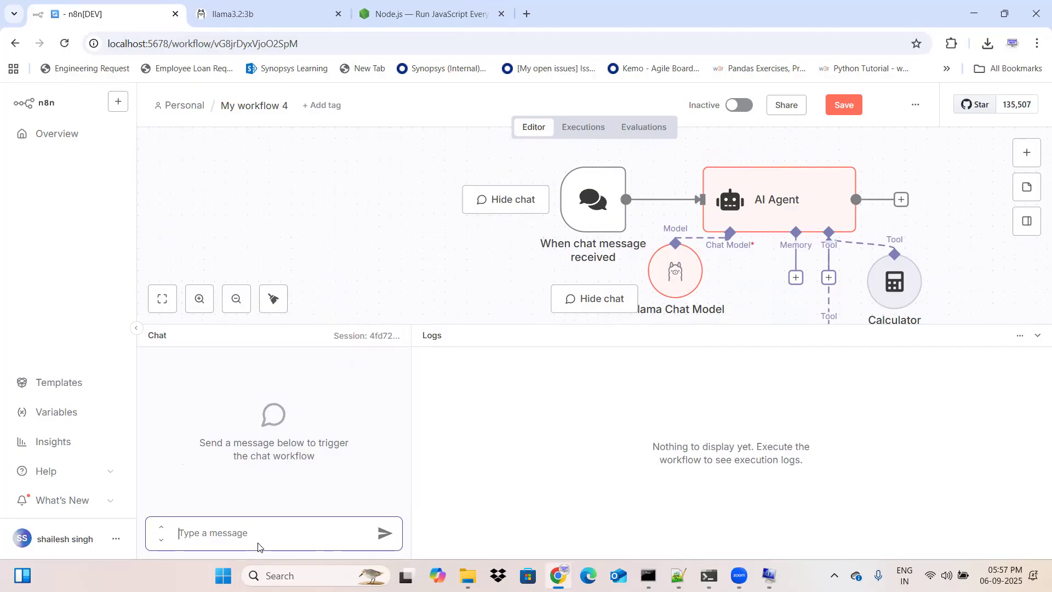
Step: Send the chat message "What is the venue of Asia cup 2025" to run the workflow
type("WHAT is the ")
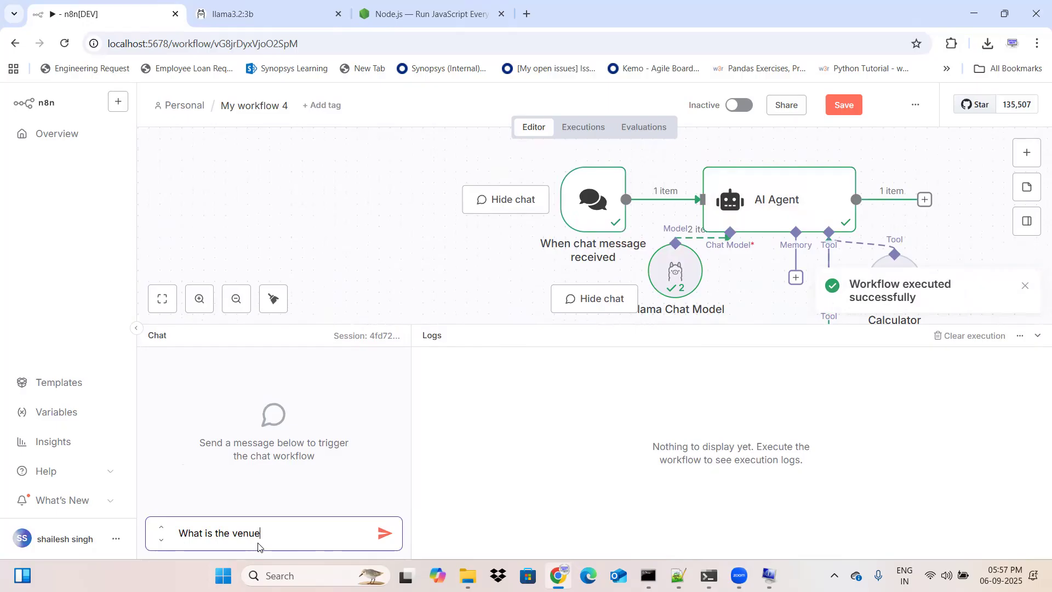
type("venue of Asia cup 2025")
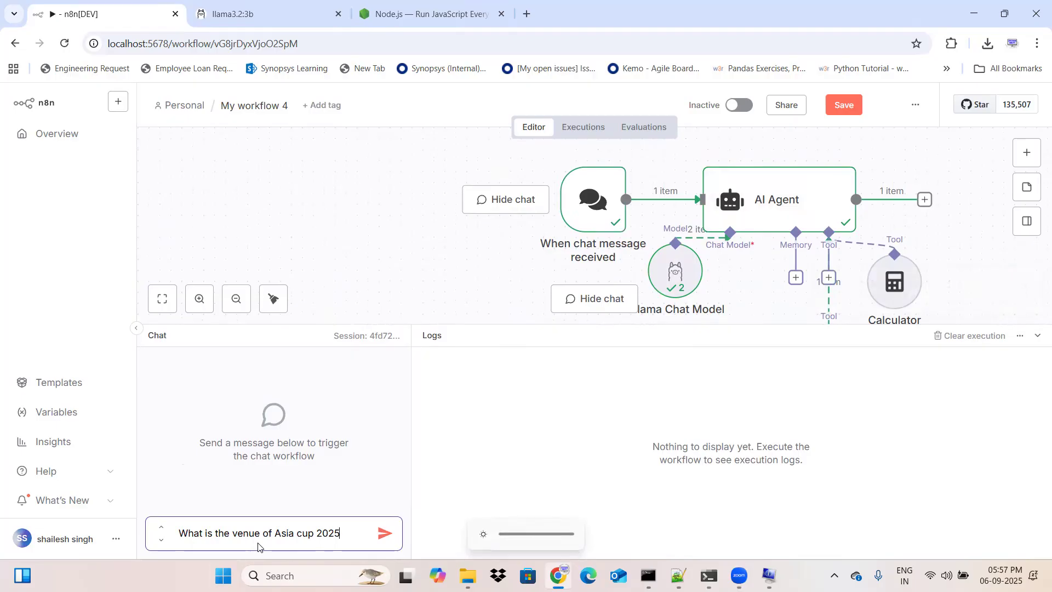
left_click(385, 532)
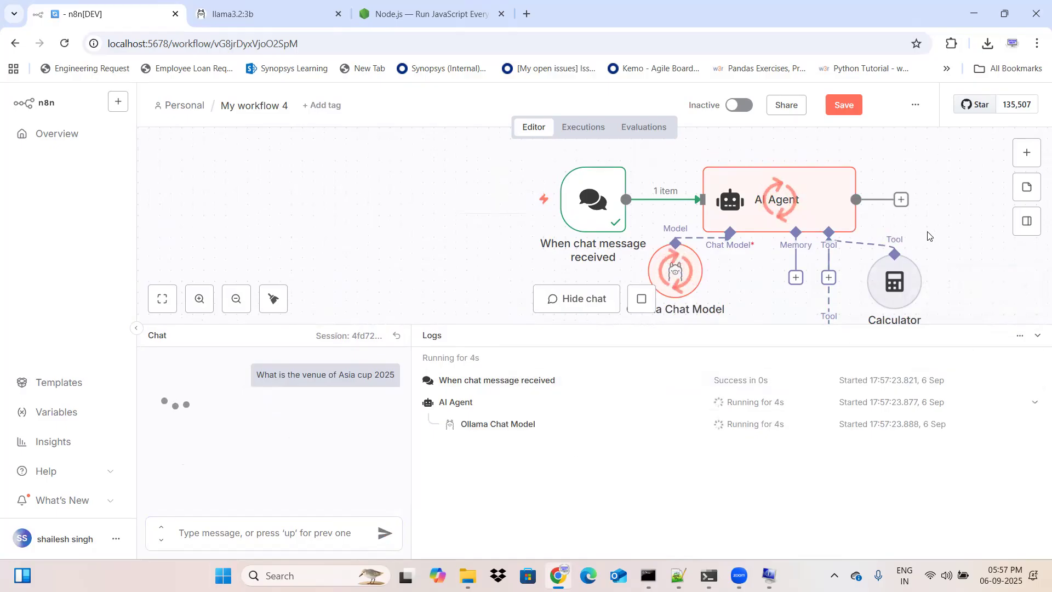
Step: Shrink the chat and logs area and frame the workflow down to the Wikipedia node to watch the run
scroll(934, 239, "down", 2)
scroll(934, 239, "down", 1)
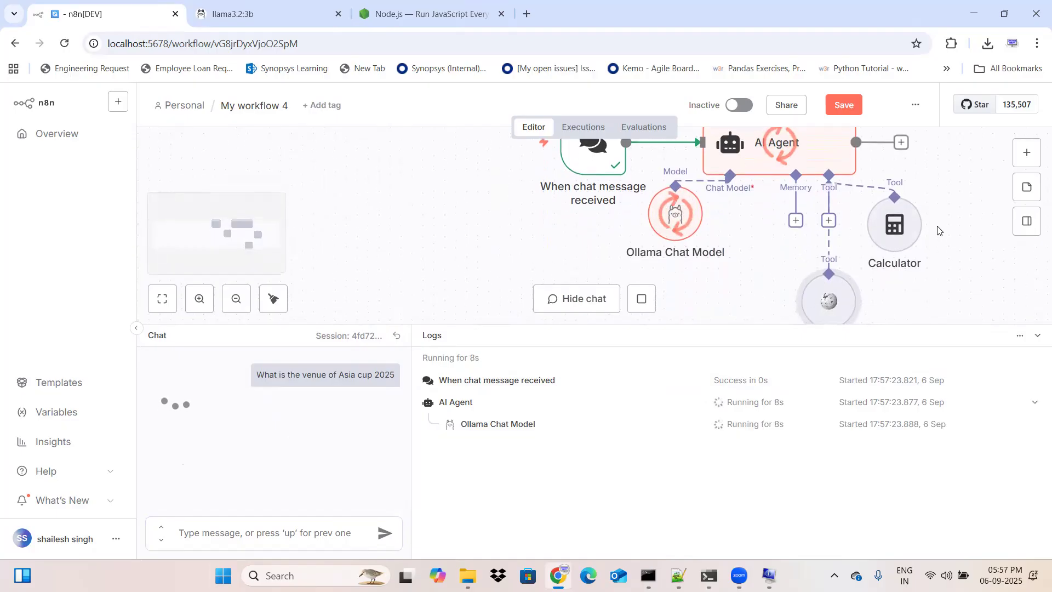
scroll(939, 230, "down", 2)
scroll(938, 230, "up", 1)
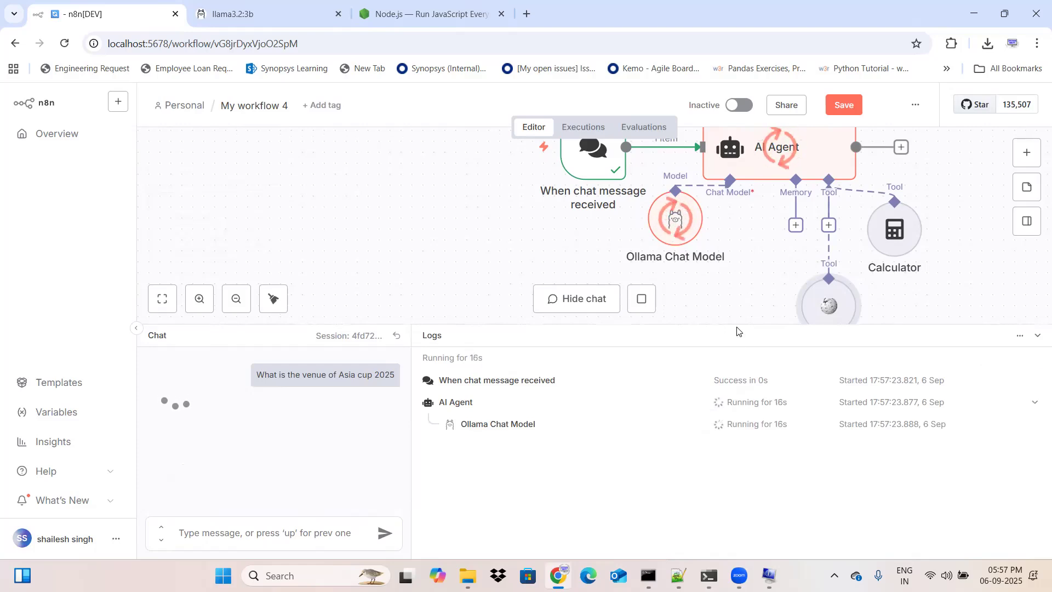
left_click_drag(738, 325, 733, 384)
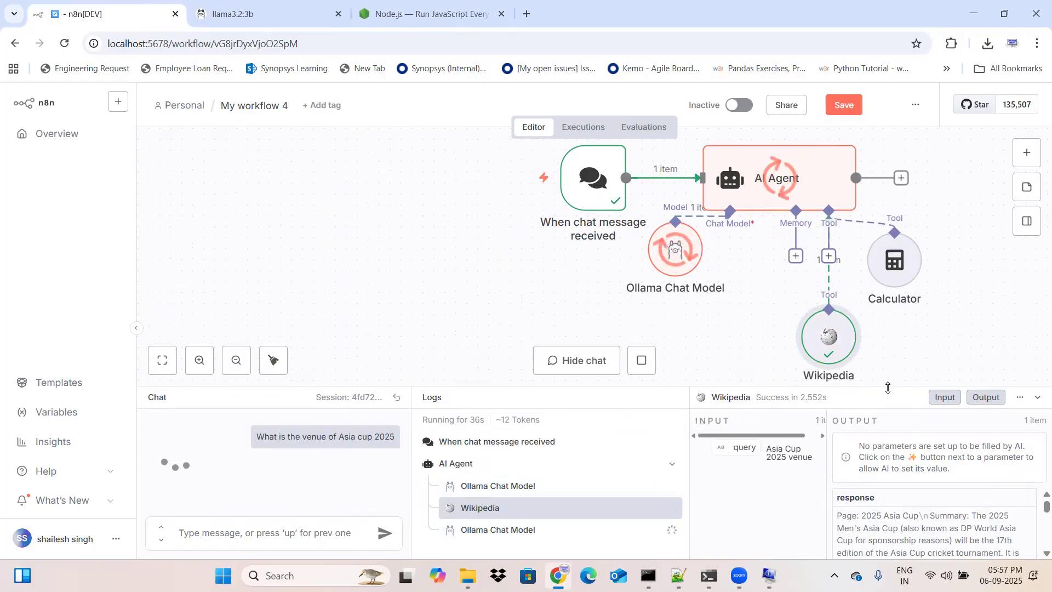
Step: Enlarge the logs area and read the Wikipedia tool's response text for the Asia Cup 2025 venue query
left_click_drag(902, 387, 907, 293)
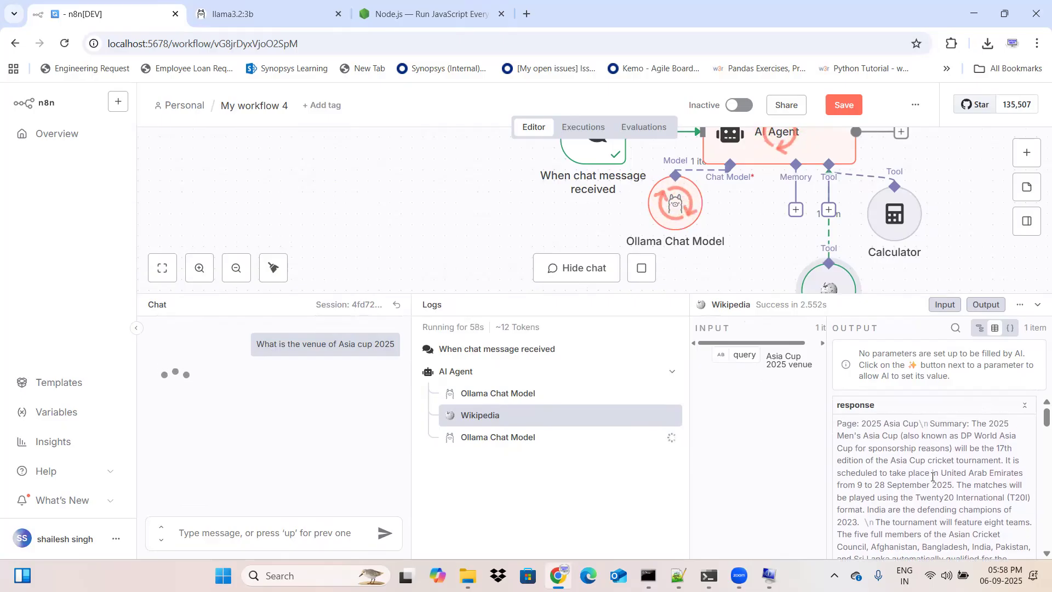
scroll(931, 485, "down", 2)
scroll(931, 485, "down", 3)
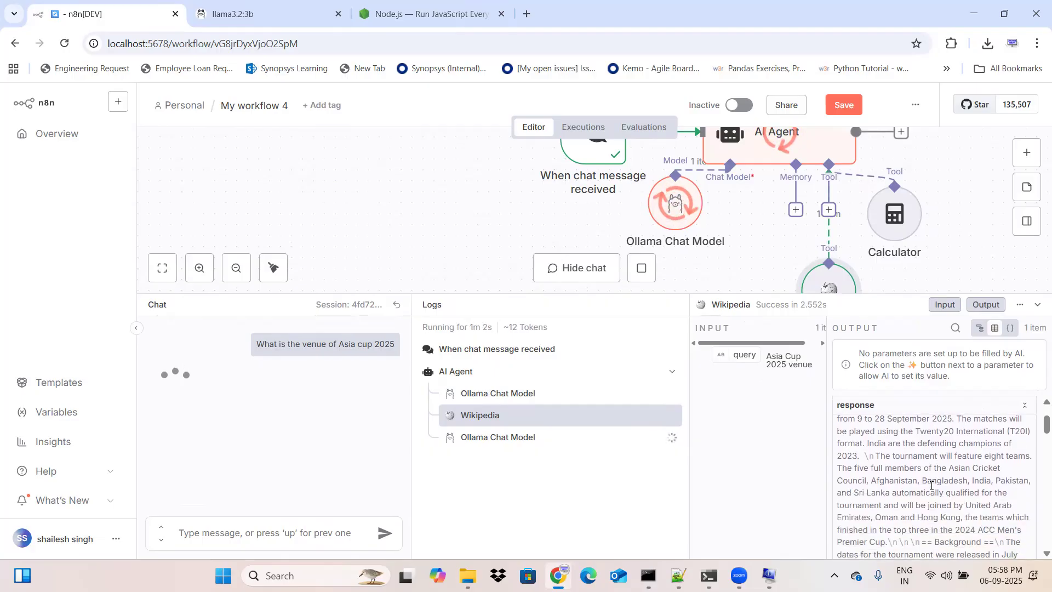
scroll(932, 486, "up", 2)
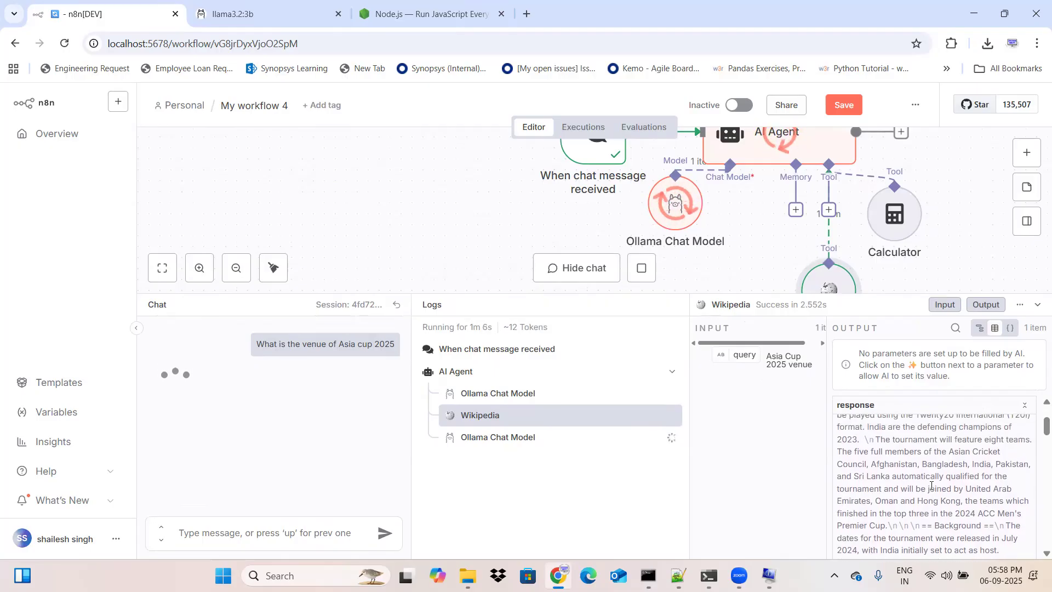
scroll(932, 486, "up", 1)
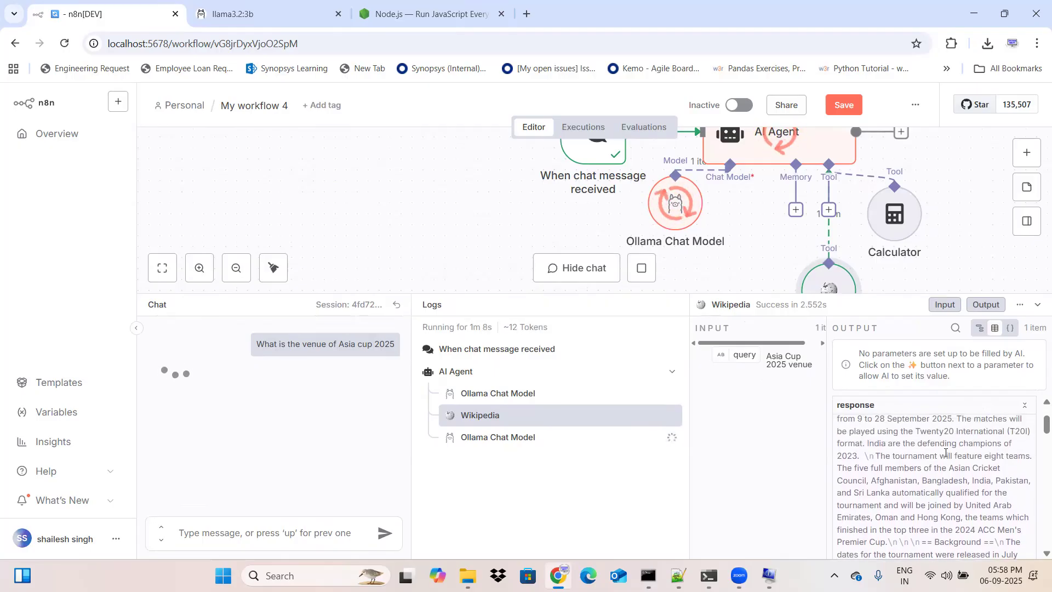
scroll(946, 453, "up", 1)
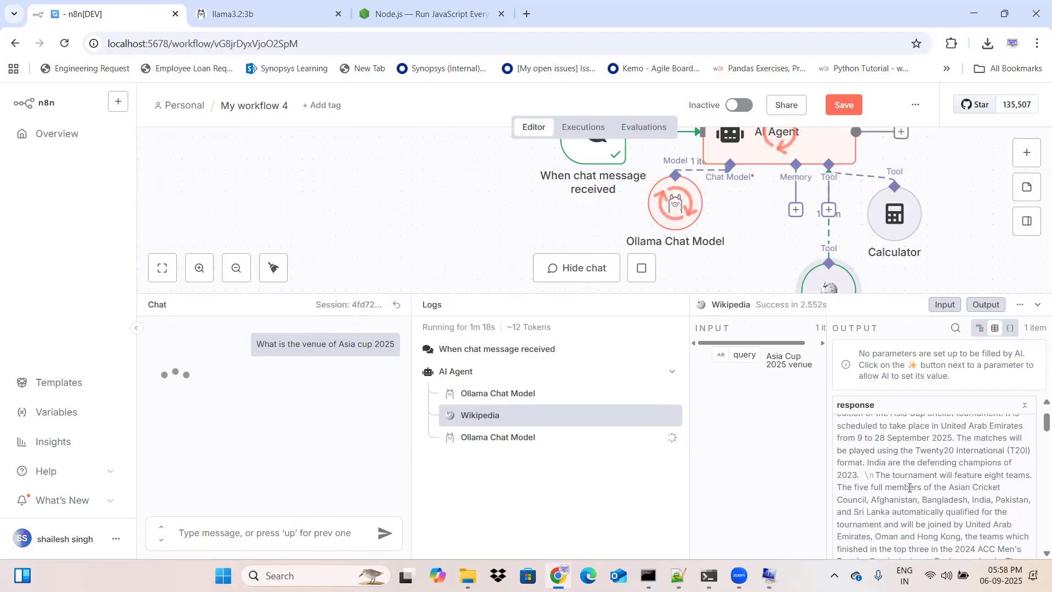
scroll(910, 487, "down", 2)
scroll(909, 487, "down", 1)
scroll(910, 487, "down", 1)
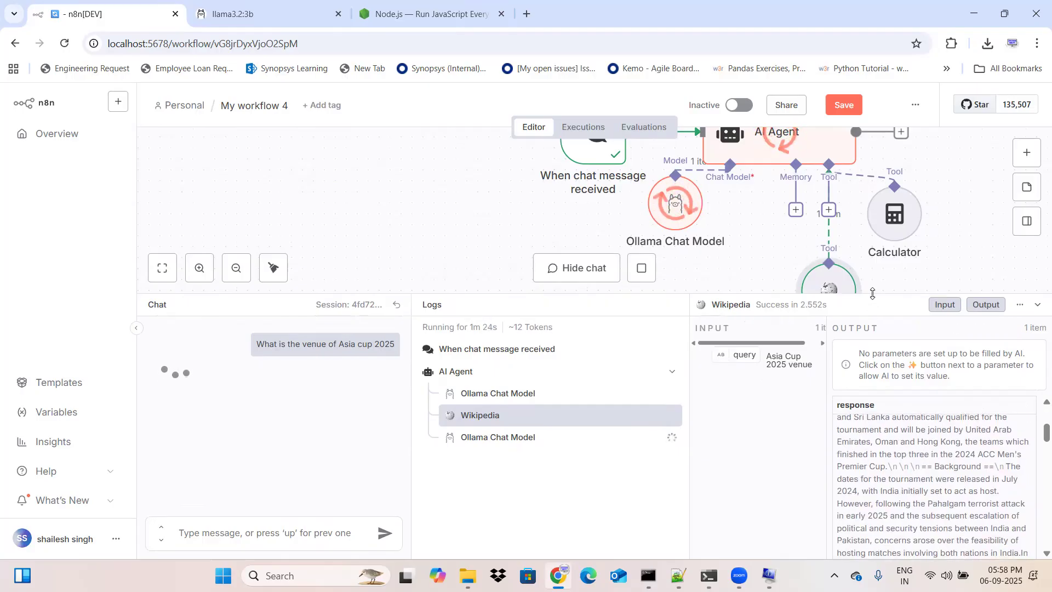
Step: Shrink the logs area again to show all workflow nodes while the Asia Cup question is still being processed
left_click_drag(873, 294, 849, 394)
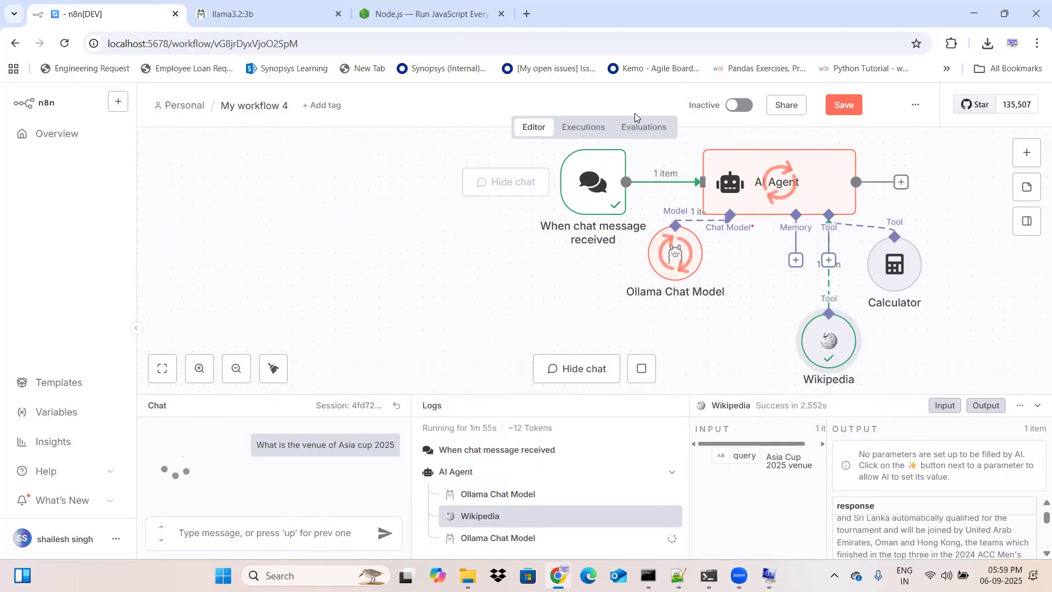
key("XF86MonBrightnessDown")
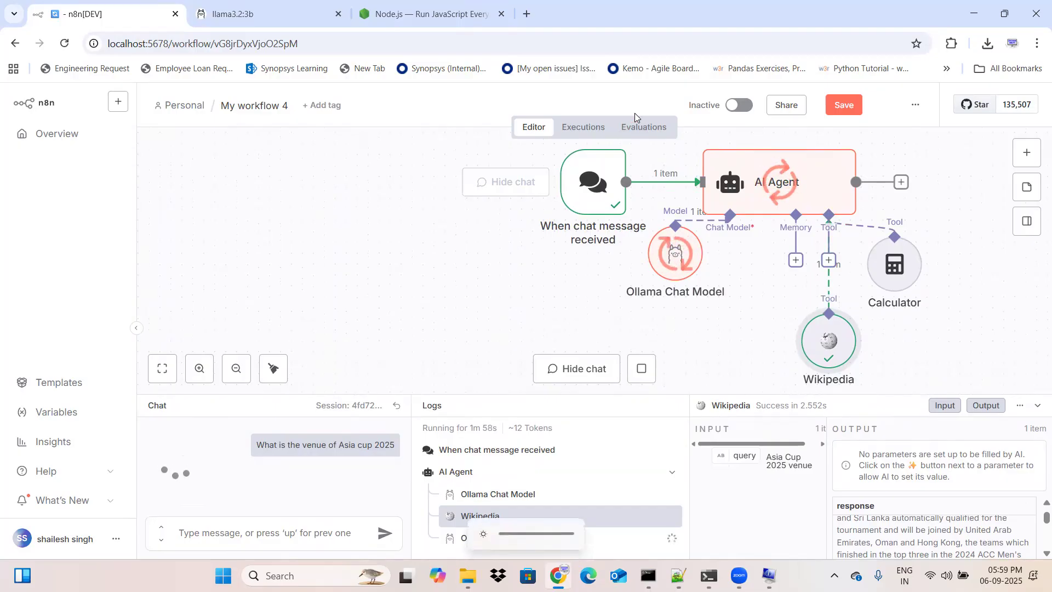